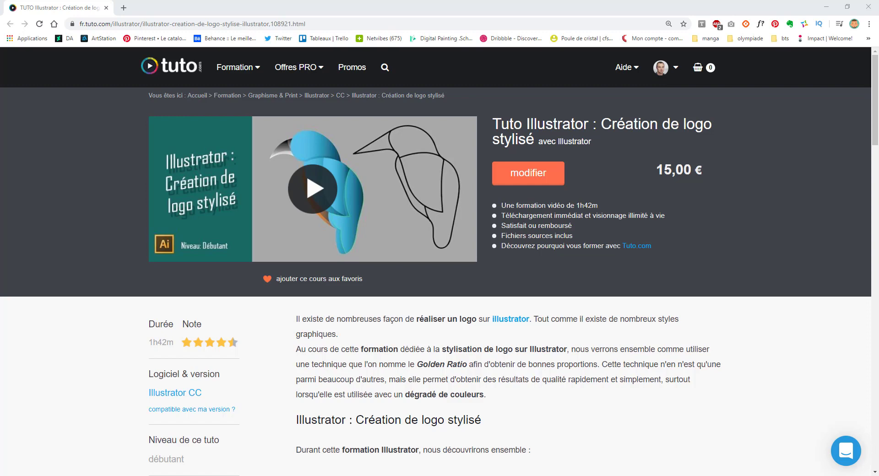
Look through the stylised logo course page, from its description to the preview images and table of contents
{"action": "scroll", "coordinate": [537, 459], "scroll_direction": "down", "scroll_amount": 3}
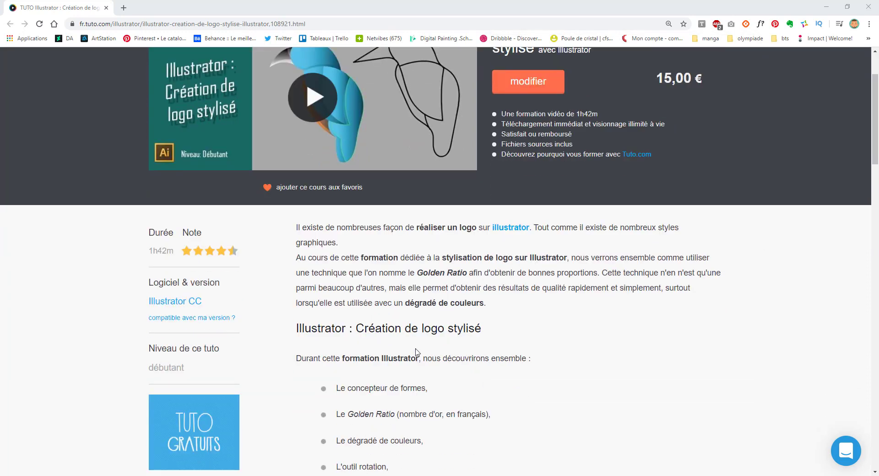
{"action": "scroll", "coordinate": [418, 351], "scroll_direction": "down", "scroll_amount": 5}
{"action": "scroll", "coordinate": [421, 349], "scroll_direction": "up", "scroll_amount": 4}
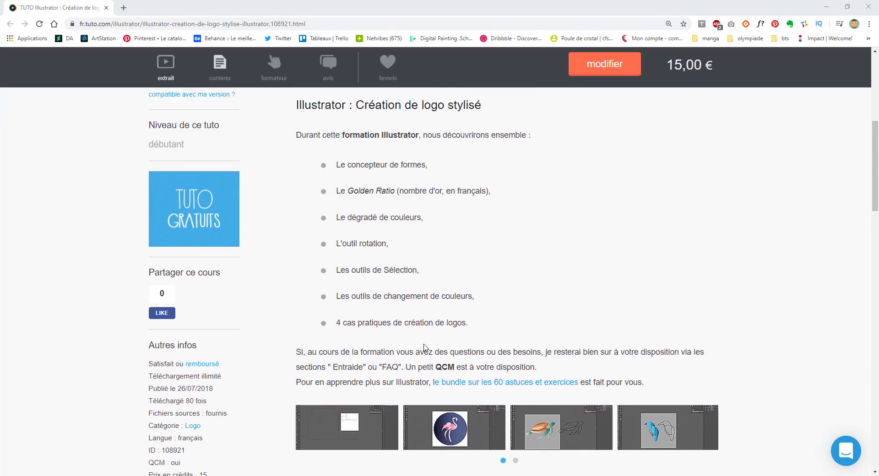
{"action": "scroll", "coordinate": [425, 348], "scroll_direction": "up", "scroll_amount": 3}
{"action": "scroll", "coordinate": [426, 348], "scroll_direction": "down", "scroll_amount": 8}
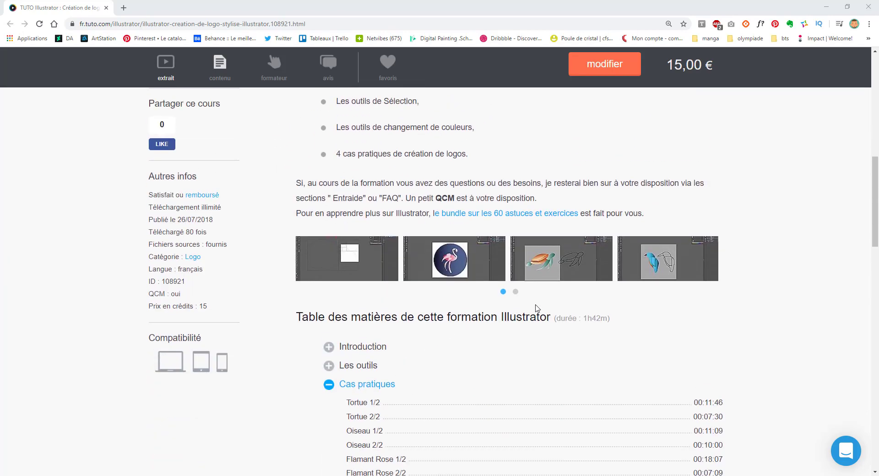
{"action": "scroll", "coordinate": [672, 293], "scroll_direction": "up", "scroll_amount": 1}
{"action": "left_click", "coordinate": [671, 293]}
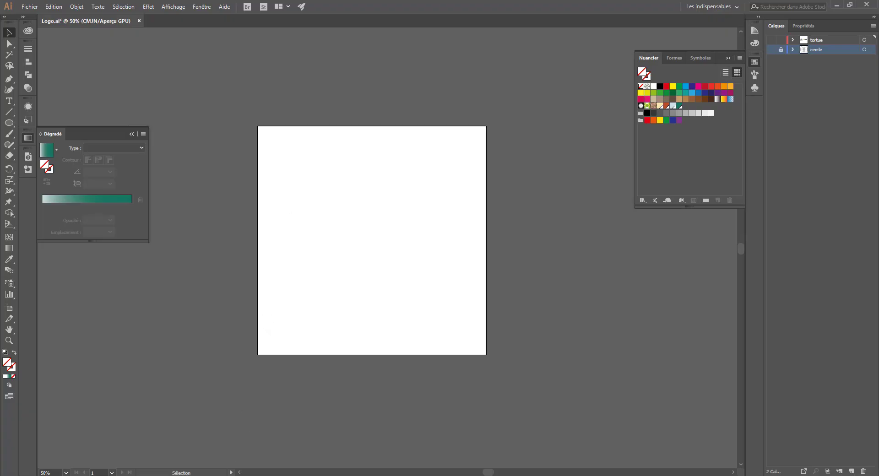
{"action": "key", "text": "alt+Tab"}
{"action": "left_click_drag", "start_coordinate": [382, 171], "coordinate": [598, 220]}
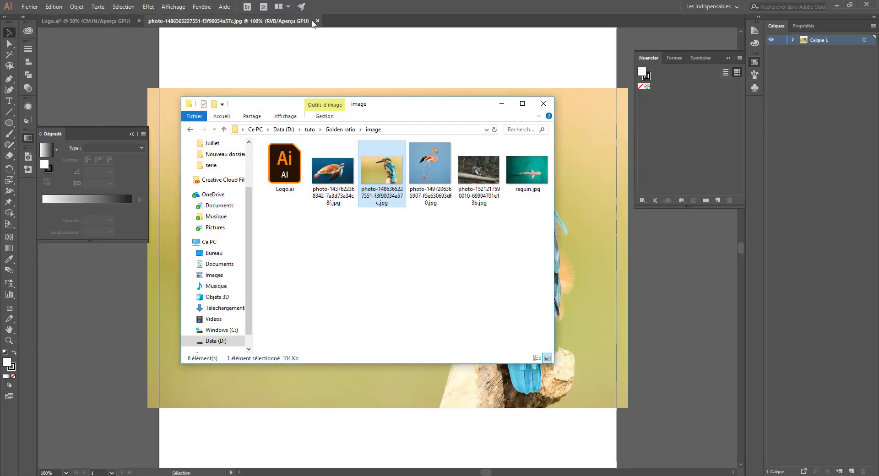
{"action": "left_click", "coordinate": [317, 21]}
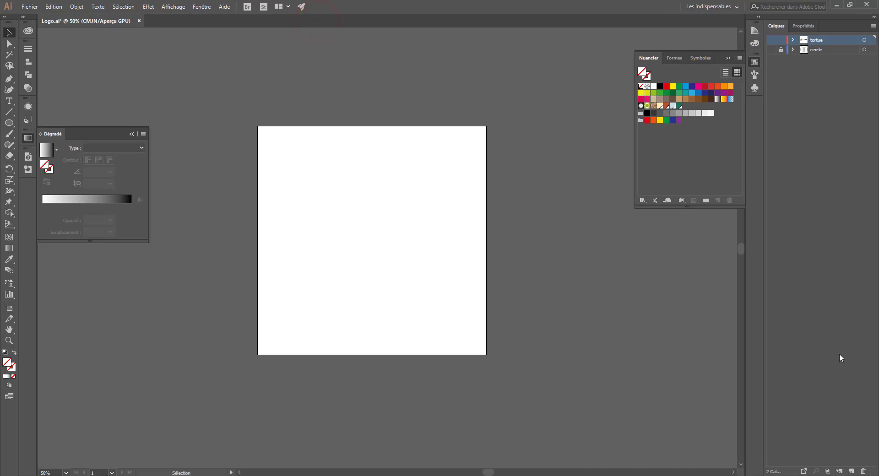
Add a new layer above tortue and place the kingfisher photo from the image folder on the artboard
{"action": "left_click", "coordinate": [850, 470]}
{"action": "left_click", "coordinate": [214, 473]}
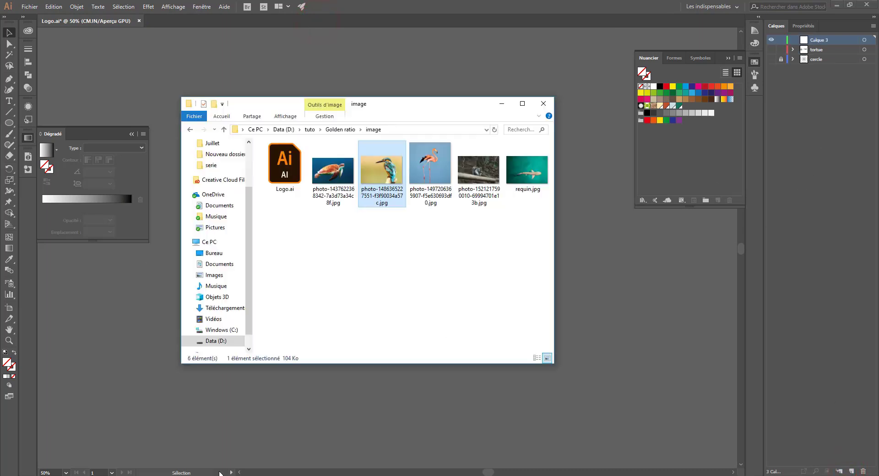
{"action": "left_click_drag", "start_coordinate": [382, 171], "coordinate": [420, 257]}
Duplicate all five ellipses from the cercle layer into Calque 3, and leave the cercle layer locked and hidden
{"action": "left_click", "coordinate": [772, 58]}
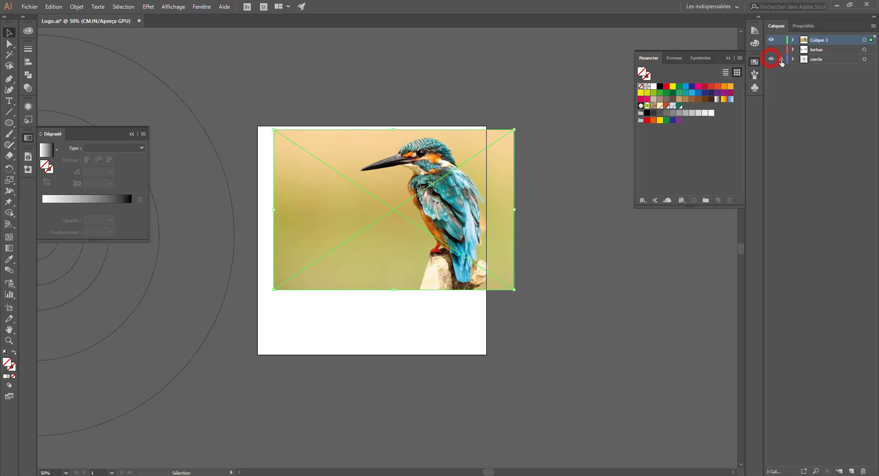
{"action": "left_click", "coordinate": [794, 59]}
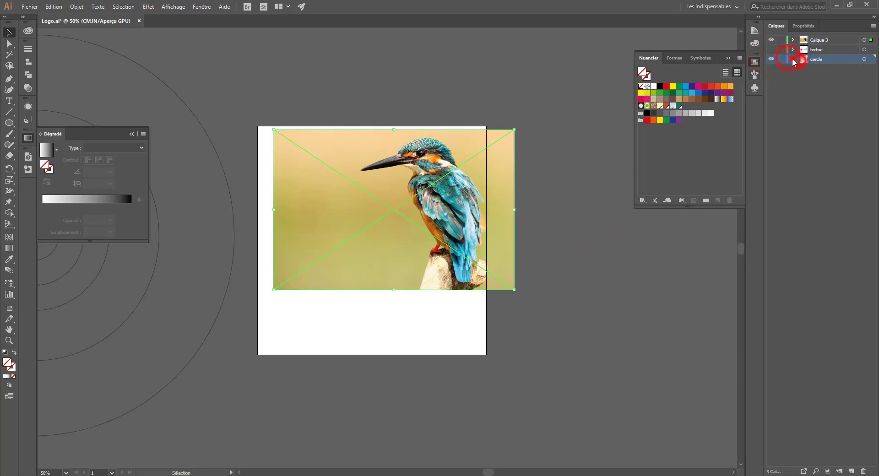
{"action": "left_click", "coordinate": [824, 69]}
{"action": "left_click", "coordinate": [831, 107], "text": "shift"}
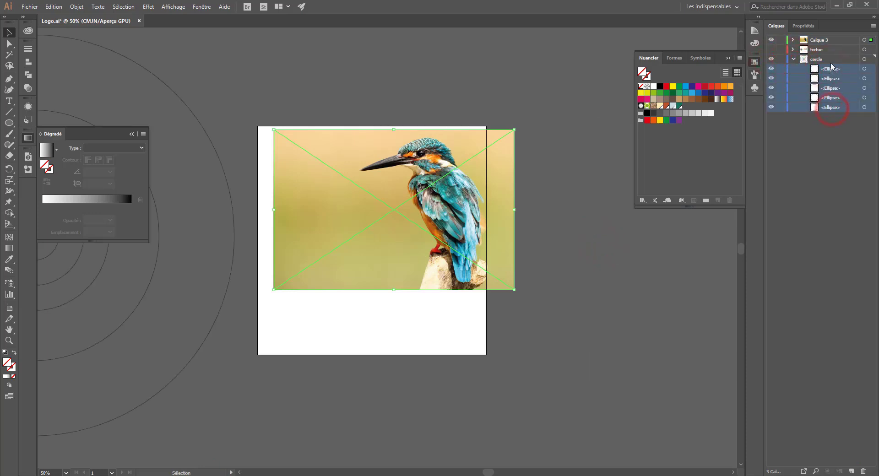
{"action": "left_click_drag", "start_coordinate": [820, 69], "coordinate": [814, 40]}
{"action": "left_click", "coordinate": [794, 58]}
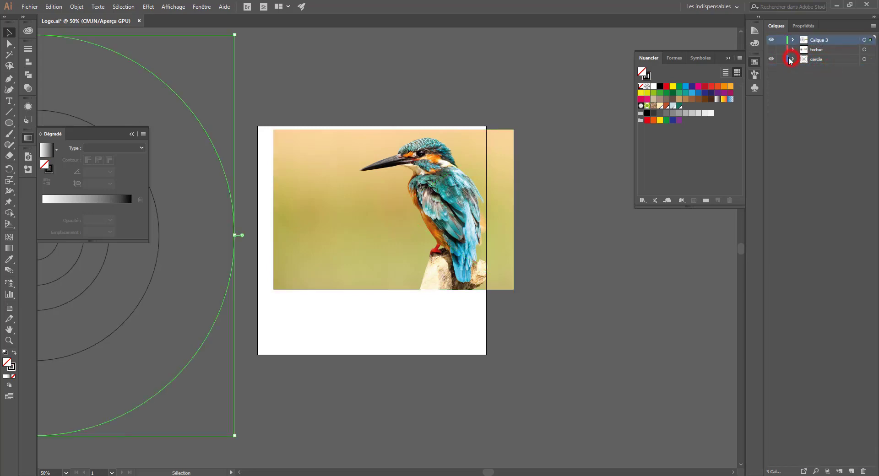
{"action": "left_click", "coordinate": [782, 59]}
{"action": "left_click", "coordinate": [771, 59]}
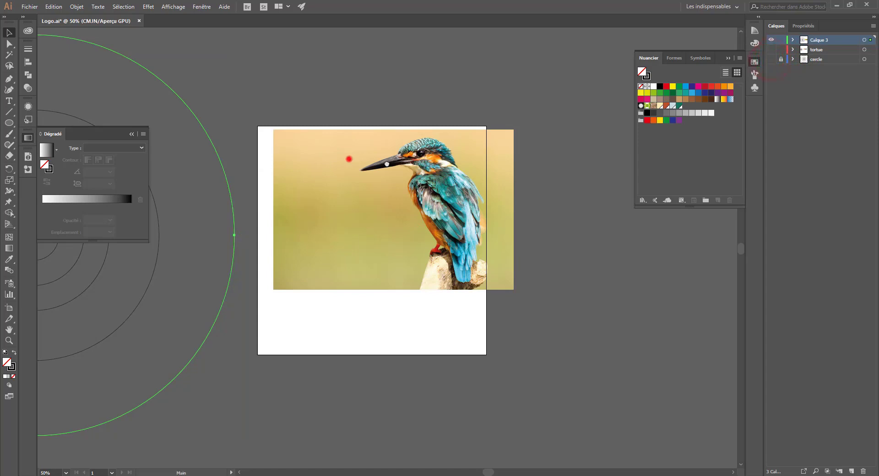
Centre the kingfisher photo on the artboard and enlarge it slightly in proportion
{"action": "left_click_drag", "start_coordinate": [347, 155], "coordinate": [452, 157]}
{"action": "left_click", "coordinate": [398, 43]}
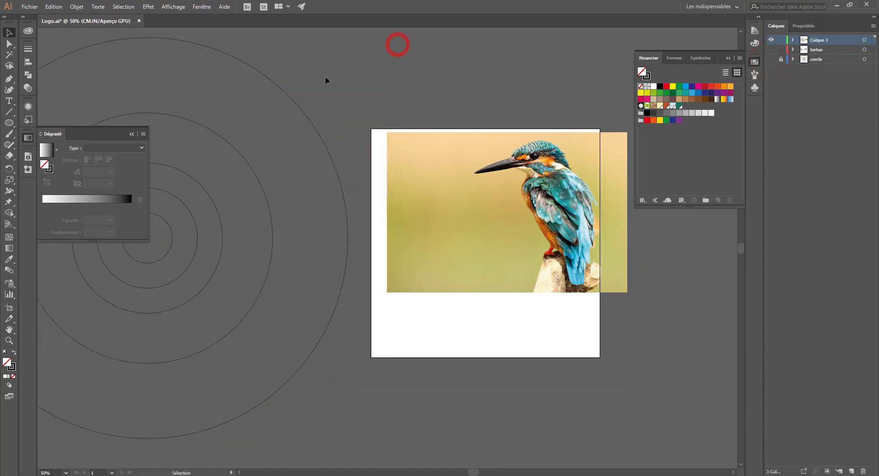
{"action": "left_click_drag", "start_coordinate": [614, 238], "coordinate": [593, 263]}
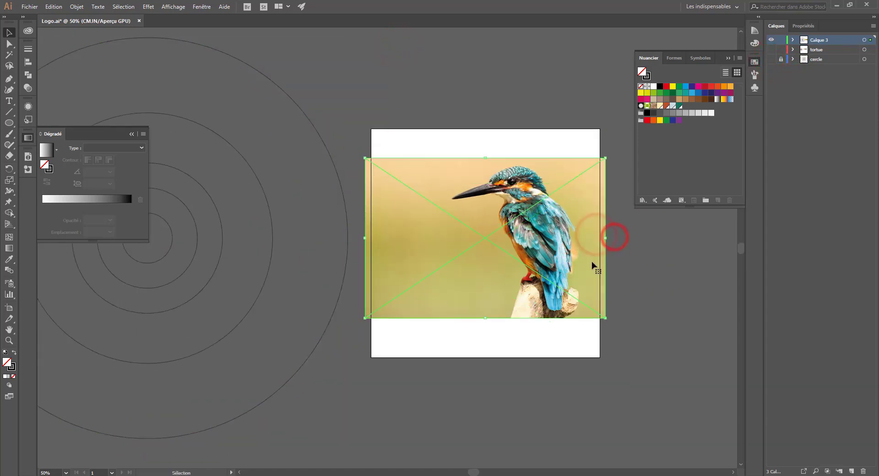
{"action": "left_click_drag", "start_coordinate": [605, 160], "coordinate": [615, 152]}
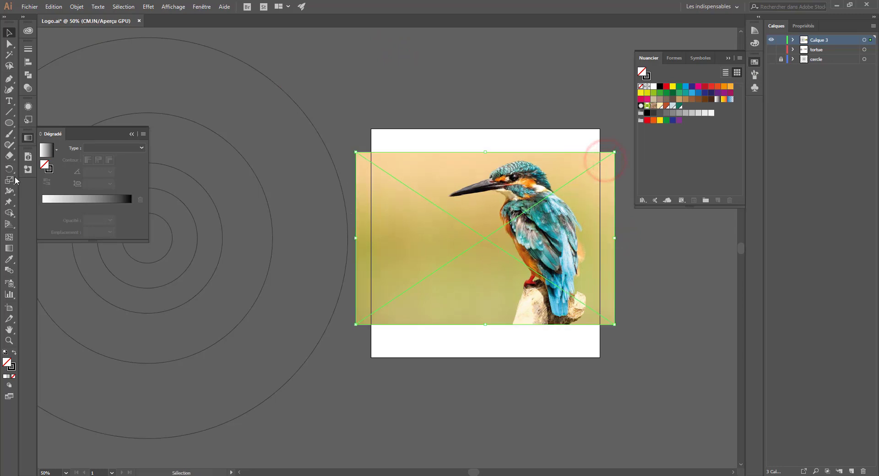
Lock the placed kingfisher photo inside Calque 3 and activate the Paintbrush for tracing
{"action": "left_click", "coordinate": [10, 134]}
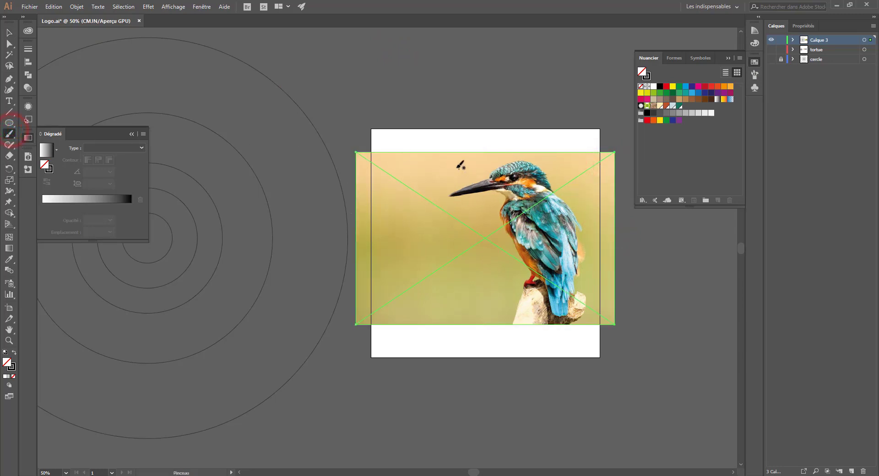
{"action": "left_click", "coordinate": [792, 40]}
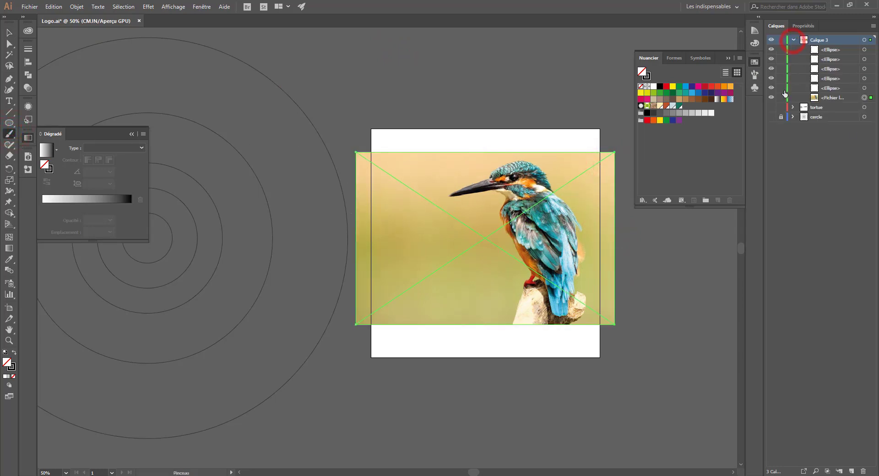
{"action": "left_click", "coordinate": [782, 97]}
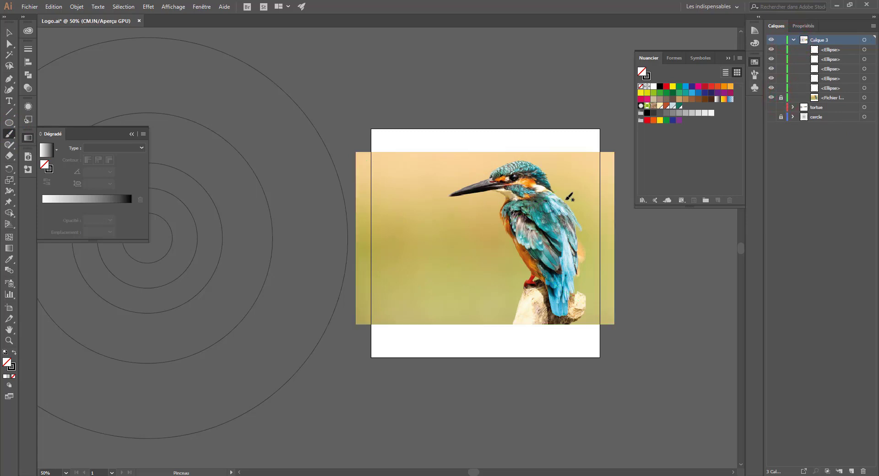
Trace the kingfisher over the photo with brush strokes: outer silhouette, beak base, wing edges, shoulder line and lower belly line
{"action": "mouse_move", "coordinate": [507, 198]}
{"action": "left_mouse_down"}
{"action": "mouse_move", "coordinate": [446, 195]}
{"action": "mouse_move", "coordinate": [522, 158]}
{"action": "mouse_move", "coordinate": [550, 177]}
{"action": "mouse_move", "coordinate": [552, 192]}
{"action": "mouse_move", "coordinate": [578, 216]}
{"action": "mouse_move", "coordinate": [584, 251]}
{"action": "mouse_move", "coordinate": [567, 316]}
{"action": "mouse_move", "coordinate": [551, 311]}
{"action": "mouse_move", "coordinate": [547, 282]}
{"action": "mouse_move", "coordinate": [523, 265]}
{"action": "mouse_move", "coordinate": [509, 207]}
{"action": "left_mouse_up"}
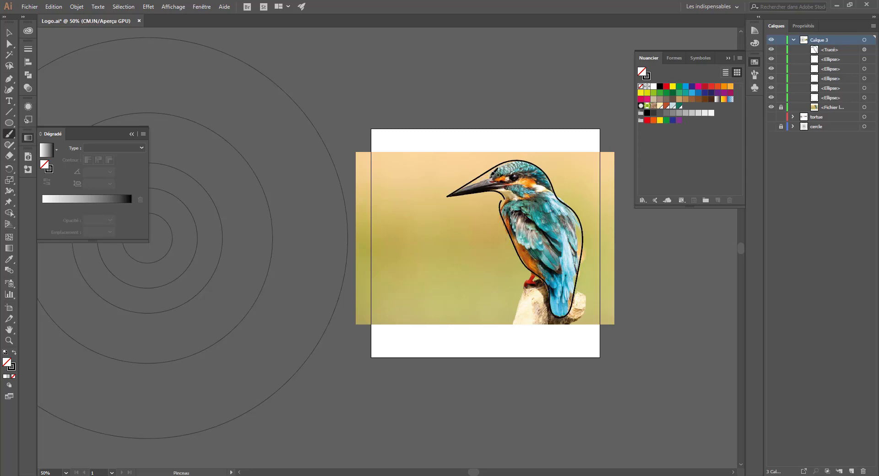
{"action": "left_click_drag", "start_coordinate": [495, 167], "coordinate": [510, 198]}
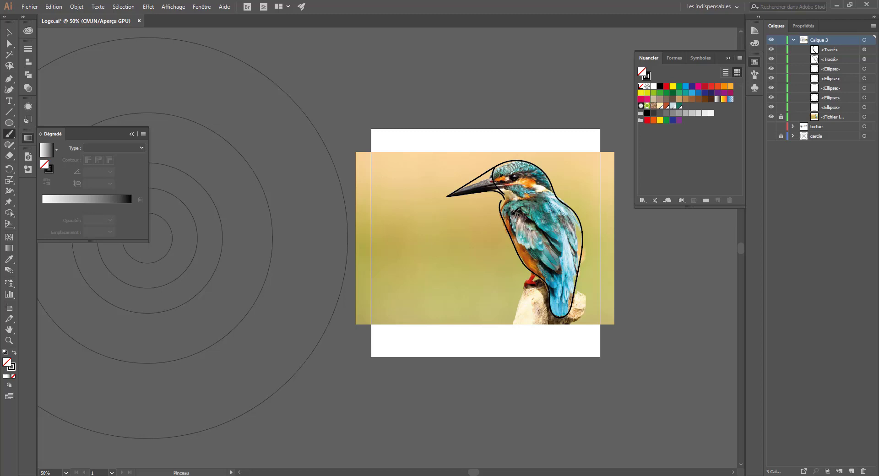
{"action": "left_click_drag", "start_coordinate": [517, 212], "coordinate": [505, 200]}
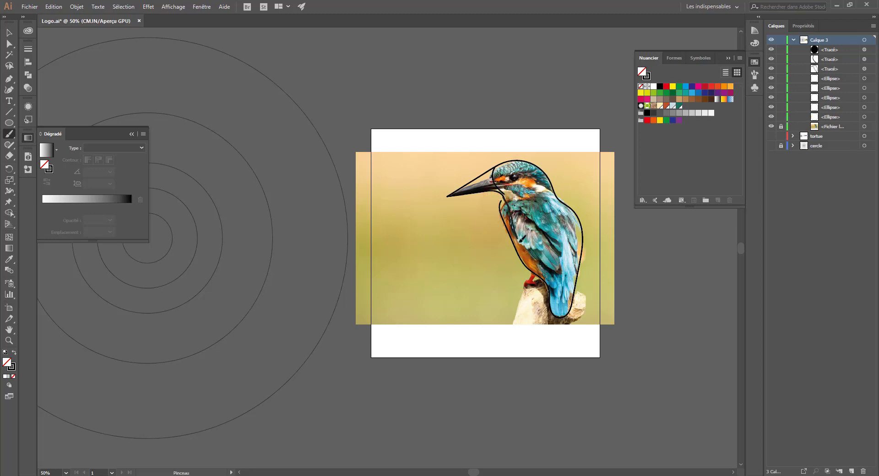
{"action": "mouse_move", "coordinate": [547, 263]}
{"action": "left_mouse_down"}
{"action": "mouse_move", "coordinate": [563, 270]}
{"action": "mouse_move", "coordinate": [569, 205]}
{"action": "left_mouse_up"}
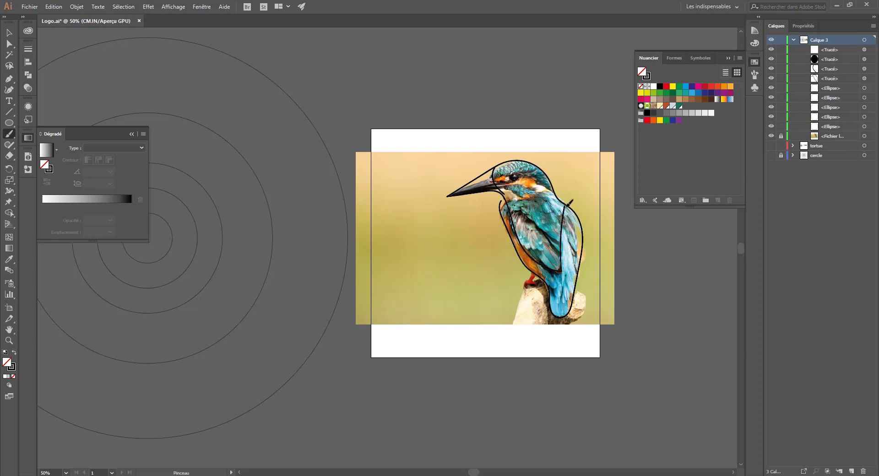
{"action": "left_click_drag", "start_coordinate": [503, 196], "coordinate": [570, 200]}
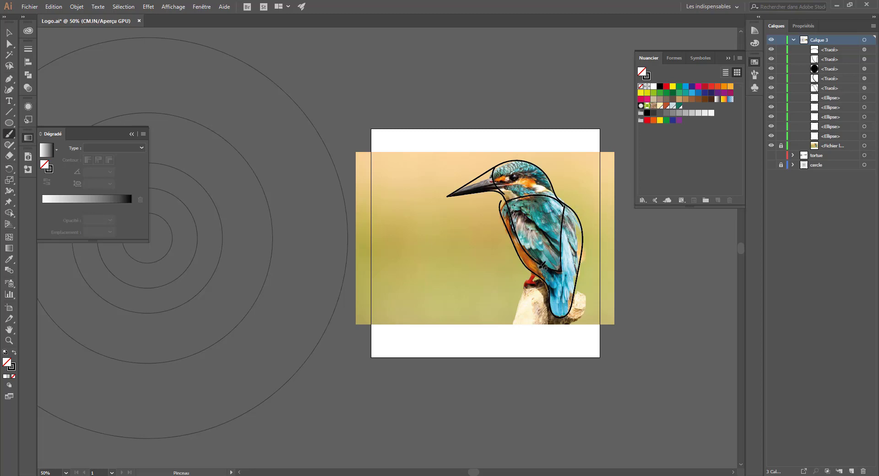
{"action": "left_click_drag", "start_coordinate": [540, 263], "coordinate": [520, 280]}
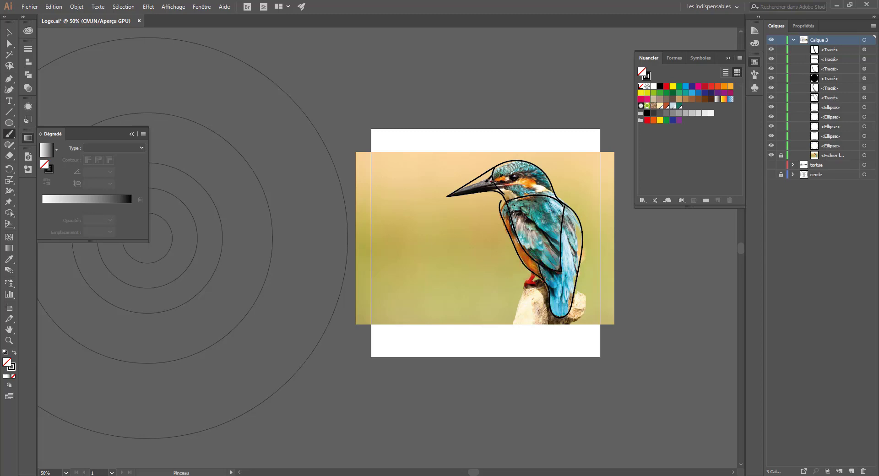
Move the open end anchor of the breast outline up to meet the throat using Direct Selection
{"action": "left_click", "coordinate": [9, 43]}
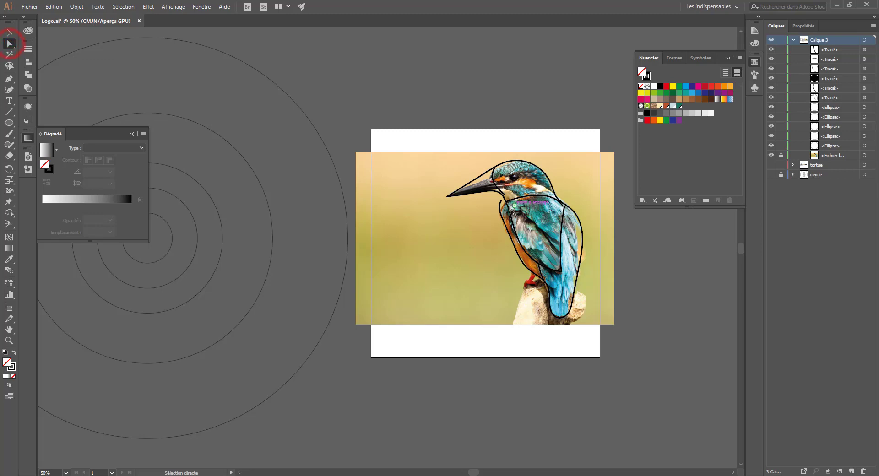
{"action": "left_click", "coordinate": [499, 204]}
{"action": "mouse_move", "coordinate": [499, 206]}
{"action": "left_mouse_down"}
{"action": "mouse_move", "coordinate": [513, 201]}
{"action": "mouse_move", "coordinate": [503, 198]}
{"action": "left_mouse_up"}
{"action": "left_click", "coordinate": [504, 195]}
{"action": "left_click", "coordinate": [471, 132]}
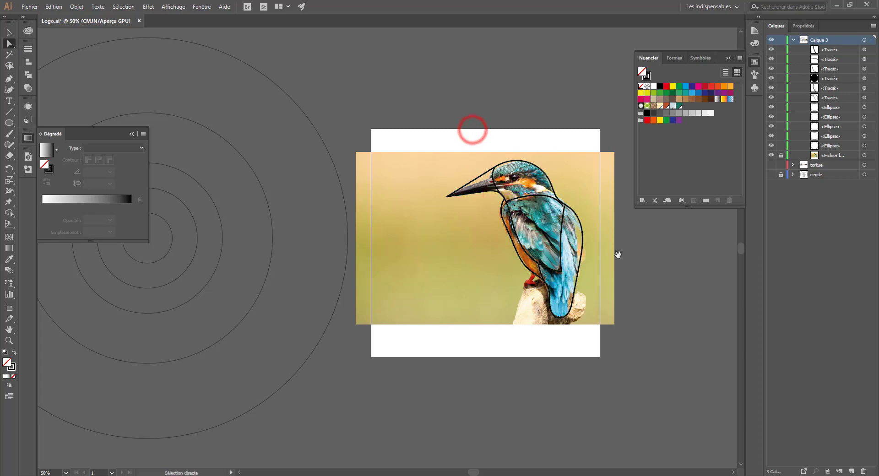
Hide the kingfisher photo and delete the stray dot inside the wing
{"action": "left_click", "coordinate": [771, 156]}
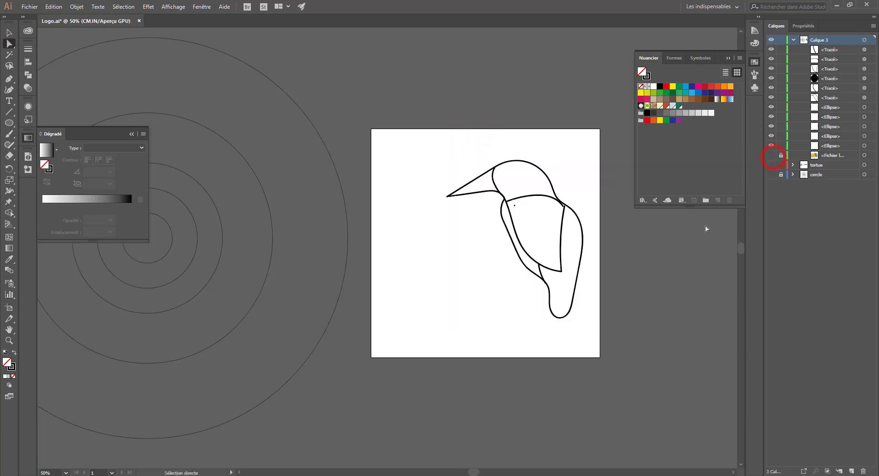
{"action": "left_click", "coordinate": [515, 205]}
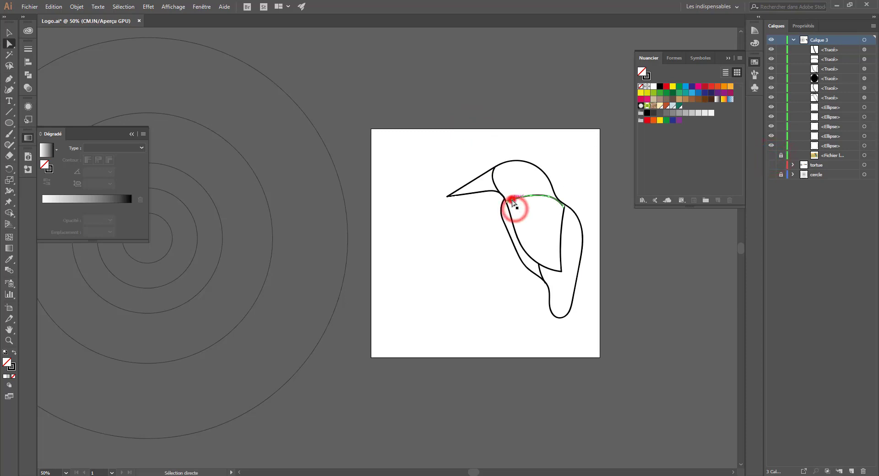
{"action": "key", "text": "Delete"}
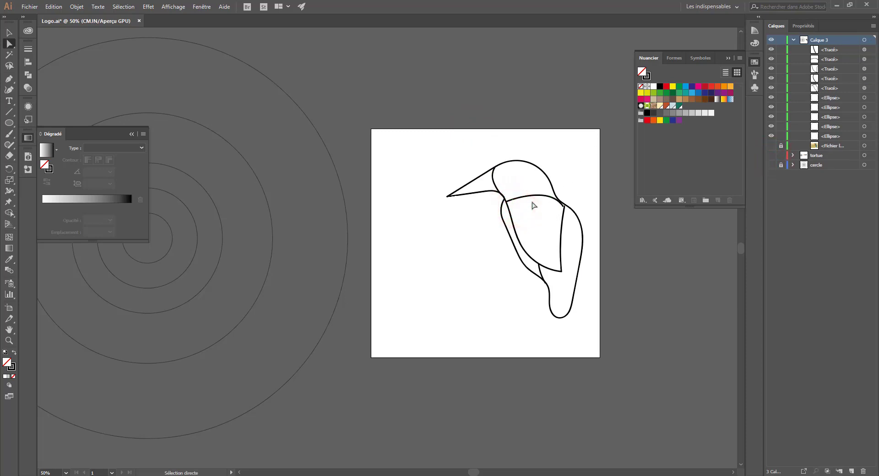
Join the end anchors of the shoulder line and the rear wing edge at one point on the back outline
{"action": "key", "text": "ctrl+1"}
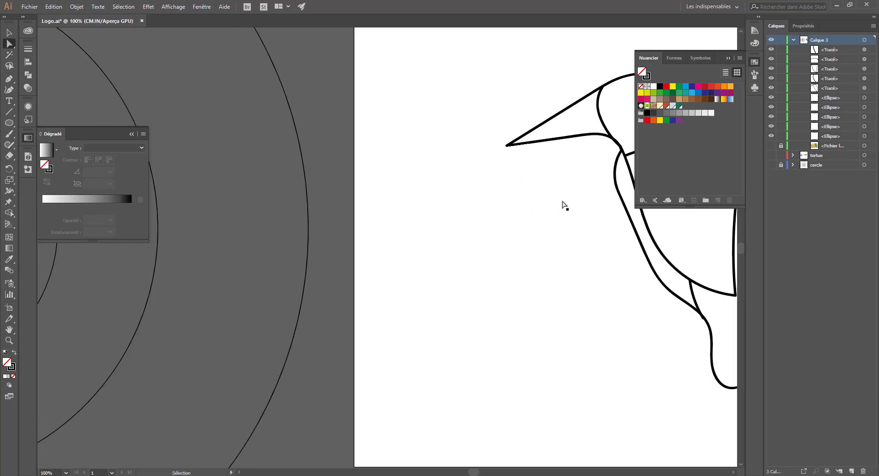
{"action": "left_click_drag", "start_coordinate": [563, 204], "coordinate": [383, 218]}
{"action": "left_click", "coordinate": [516, 198]}
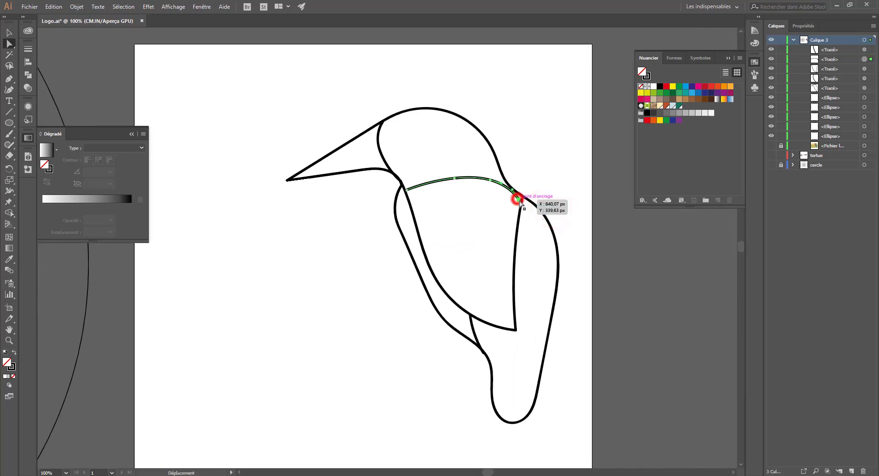
{"action": "left_click", "coordinate": [521, 200]}
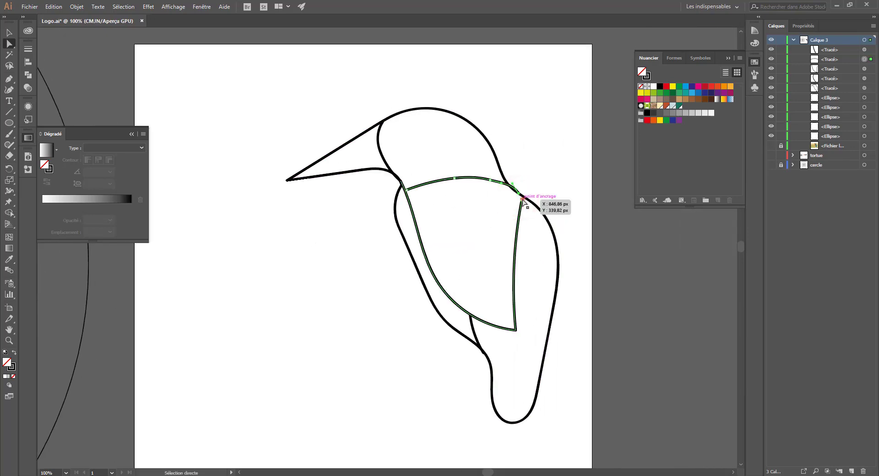
{"action": "left_click_drag", "start_coordinate": [523, 201], "coordinate": [520, 196]}
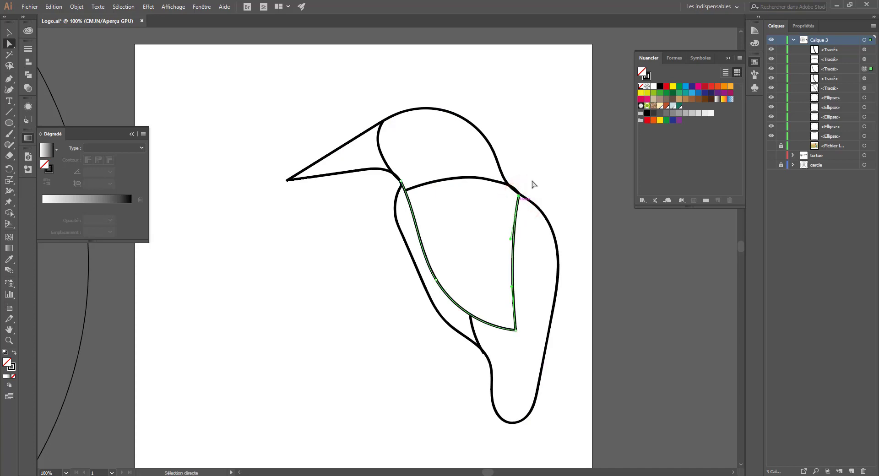
{"action": "left_click", "coordinate": [533, 164]}
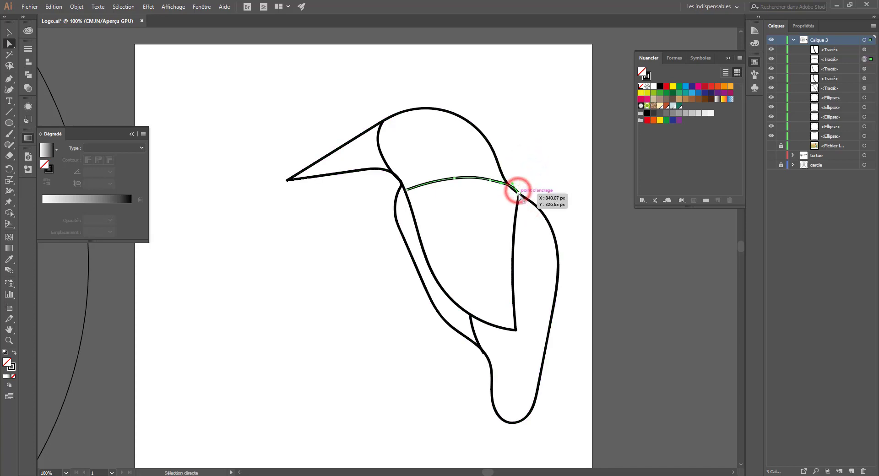
{"action": "left_click_drag", "start_coordinate": [518, 191], "coordinate": [519, 195]}
{"action": "left_click", "coordinate": [520, 170]}
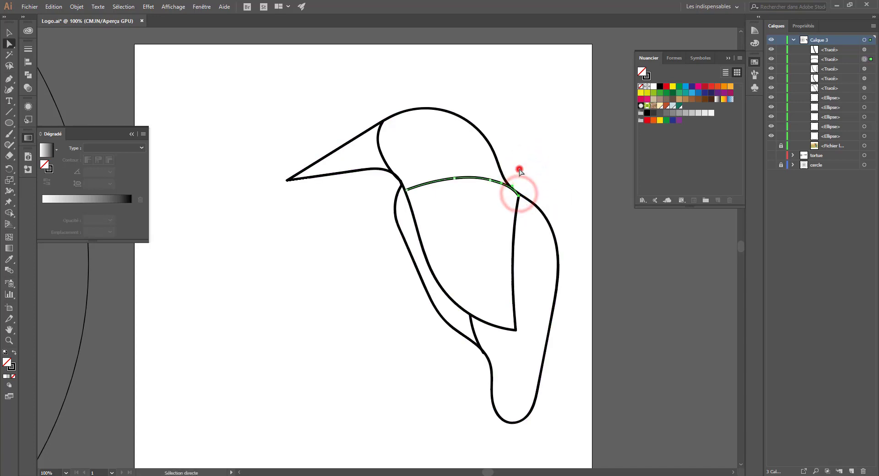
Group all the kingfisher outline strokes into one group and lock that group
{"action": "left_click", "coordinate": [545, 104]}
{"action": "key", "text": "ctrl+a"}
{"action": "key", "text": "ctrl+g"}
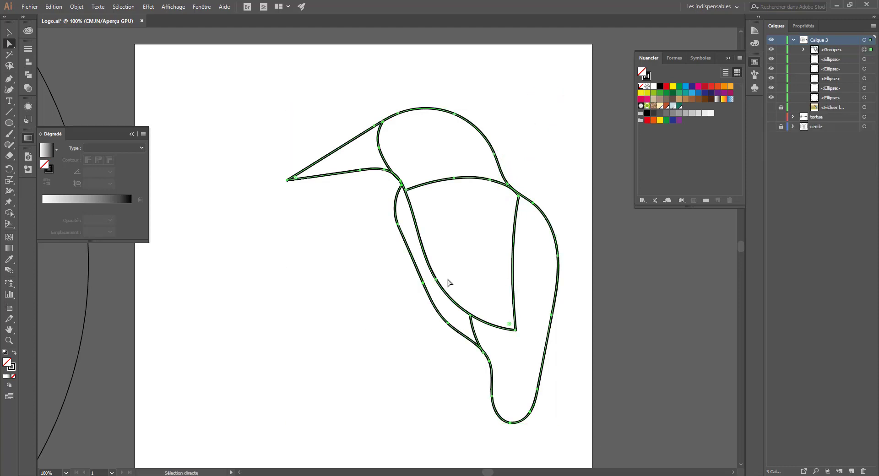
{"action": "left_click", "coordinate": [603, 169], "text": "ctrl+alt"}
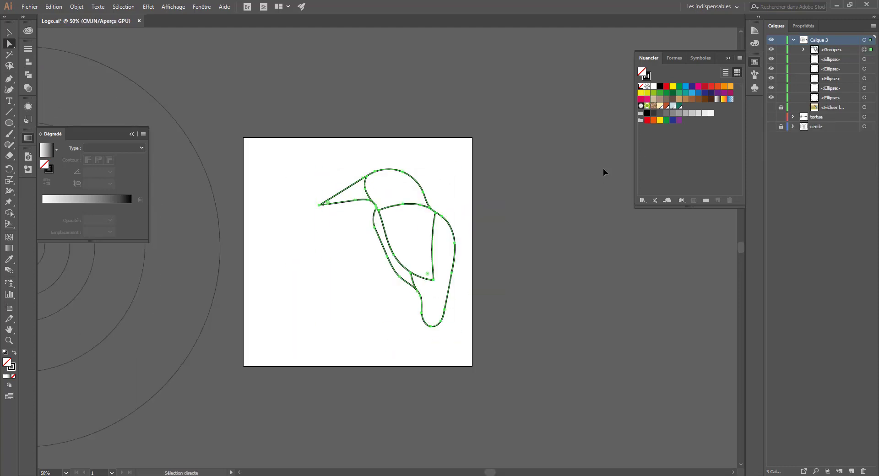
{"action": "left_click", "coordinate": [782, 49]}
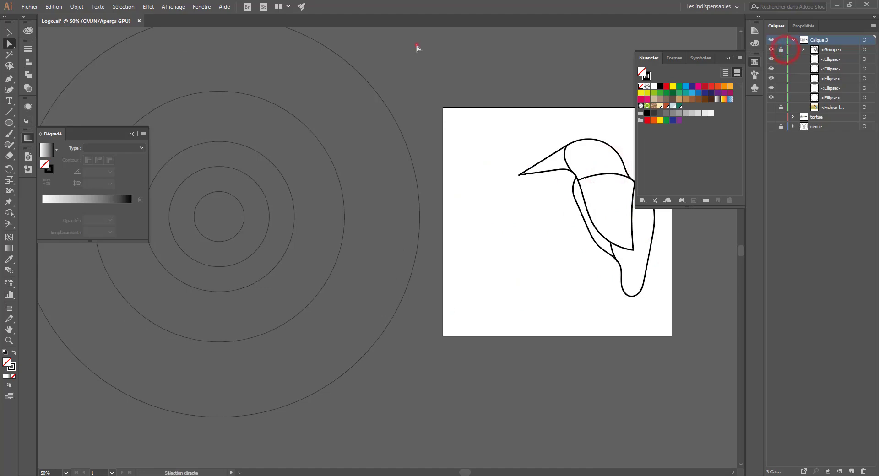
Select the five concentric circles beside the artboard and scale them down together about their common centre
{"action": "left_click_drag", "start_coordinate": [417, 46], "coordinate": [181, 323]}
{"action": "left_click_drag", "start_coordinate": [509, 183], "coordinate": [567, 152]}
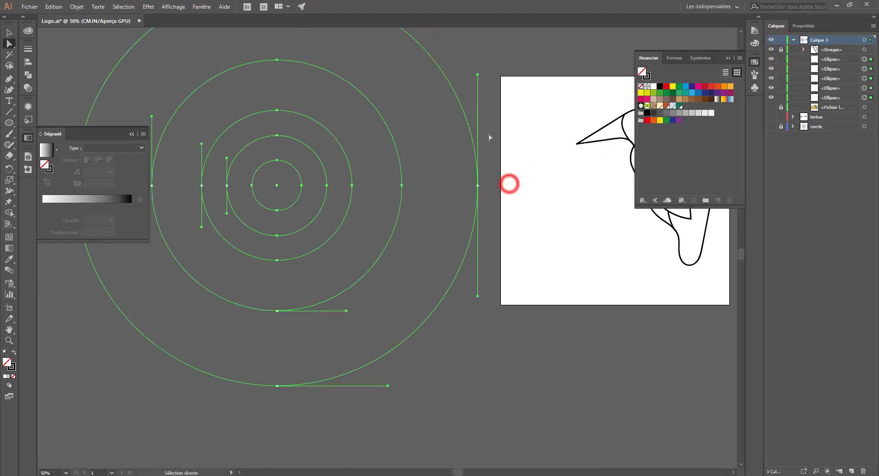
{"action": "left_click", "coordinate": [9, 32]}
{"action": "left_click_drag", "start_coordinate": [479, 386], "coordinate": [355, 263]}
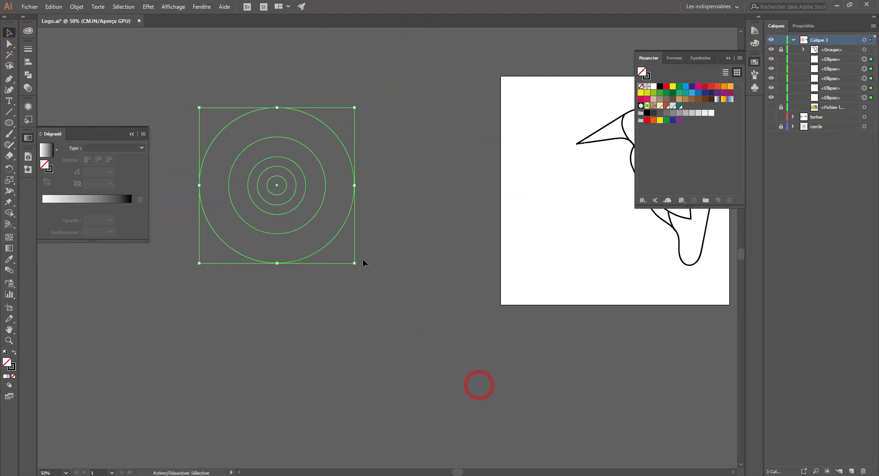
{"action": "left_click_drag", "start_coordinate": [276, 186], "coordinate": [585, 203]}
{"action": "left_click_drag", "start_coordinate": [597, 274], "coordinate": [416, 268]}
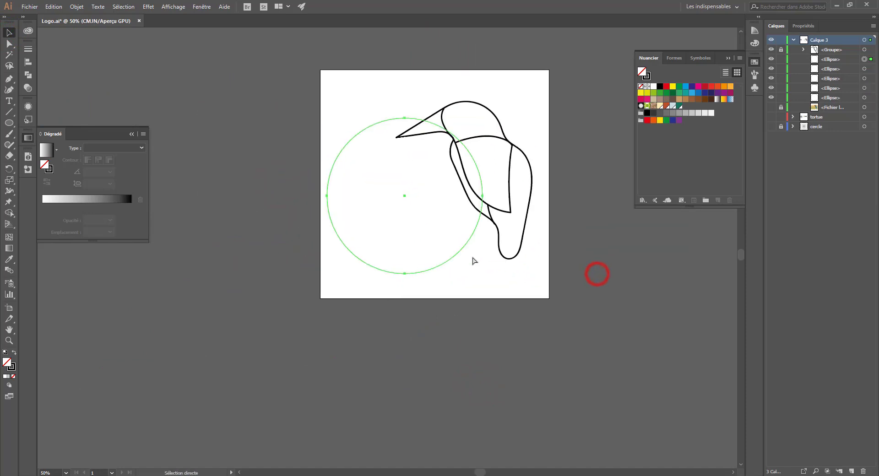
{"action": "key", "text": "ctrl+z"}
Move all five circles over the kingfisher and resize them together so the largest spans the bird's full height from head to tail
{"action": "left_click_drag", "start_coordinate": [268, 157], "coordinate": [437, 179]}
{"action": "left_click_drag", "start_coordinate": [376, 97], "coordinate": [261, 209]}
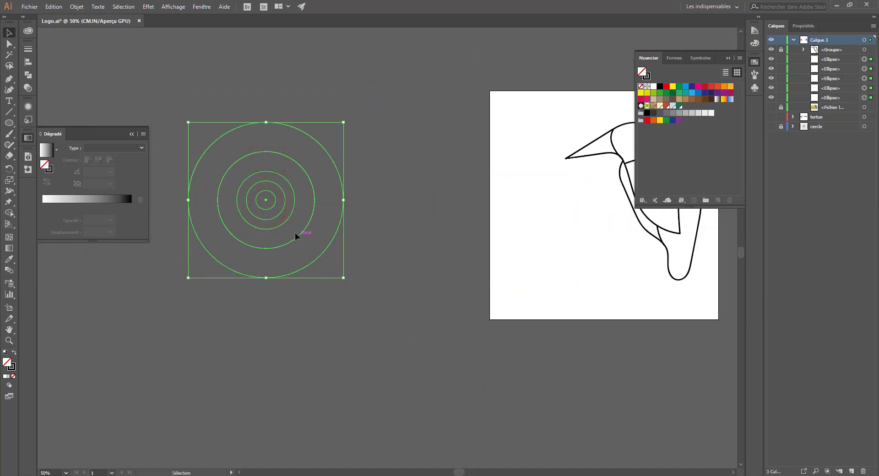
{"action": "left_click_drag", "start_coordinate": [300, 239], "coordinate": [663, 235]}
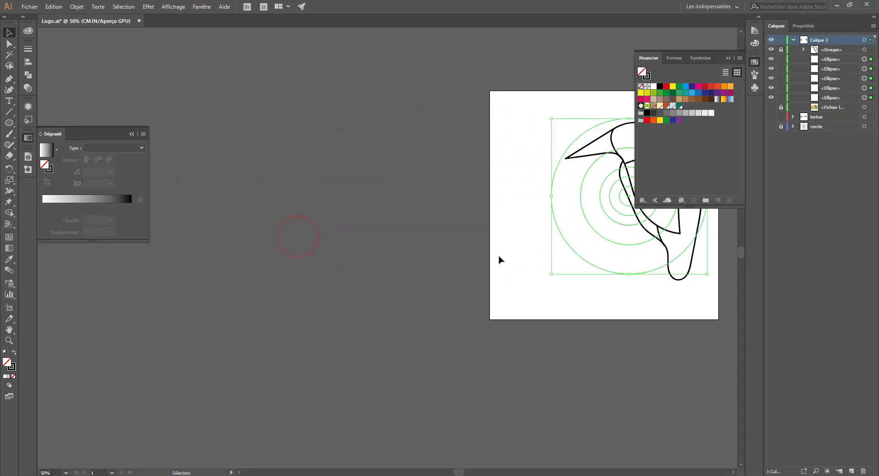
{"action": "left_click_drag", "start_coordinate": [500, 256], "coordinate": [335, 248]}
{"action": "left_click_drag", "start_coordinate": [571, 103], "coordinate": [582, 95]}
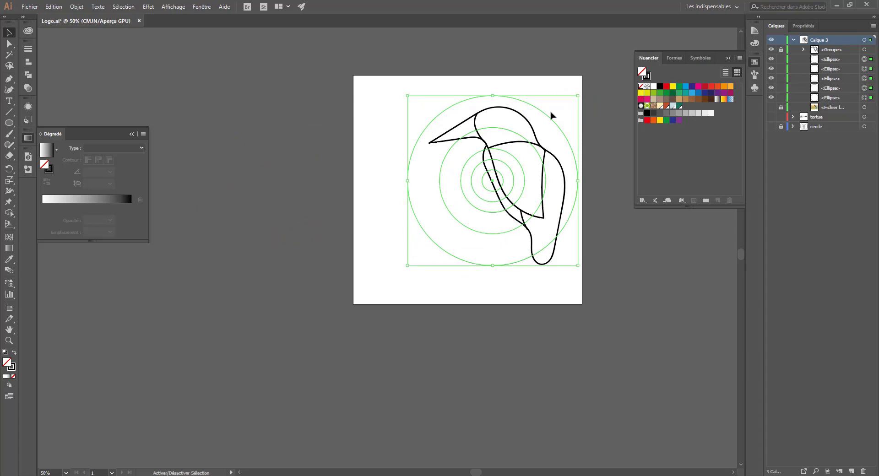
{"action": "left_click_drag", "start_coordinate": [409, 96], "coordinate": [418, 106]}
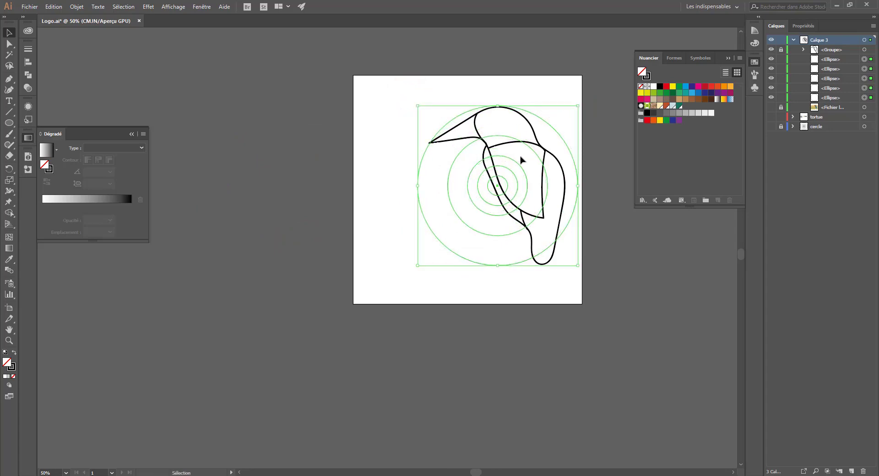
Move the resized set of concentric circles off the artboard, beside the kingfisher, and deselect it
{"action": "left_click", "coordinate": [497, 185]}
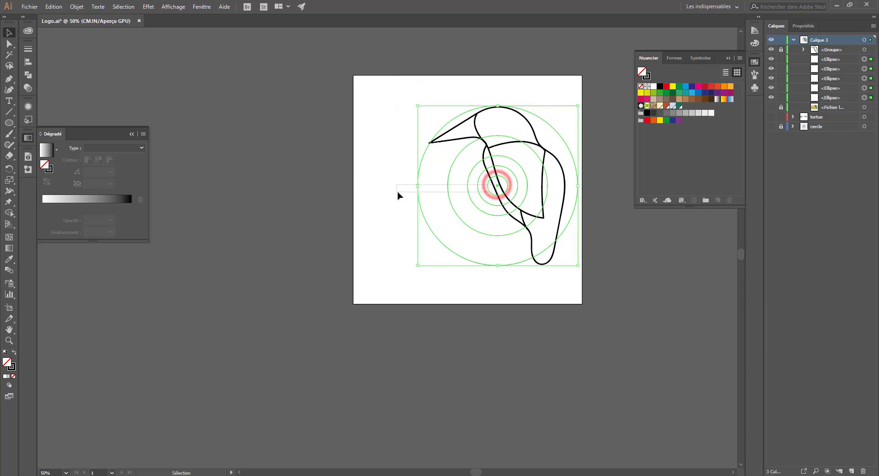
{"action": "left_click_drag", "start_coordinate": [378, 185], "coordinate": [528, 220]}
{"action": "left_click_drag", "start_coordinate": [495, 190], "coordinate": [256, 191]}
{"action": "left_click", "coordinate": [347, 69]}
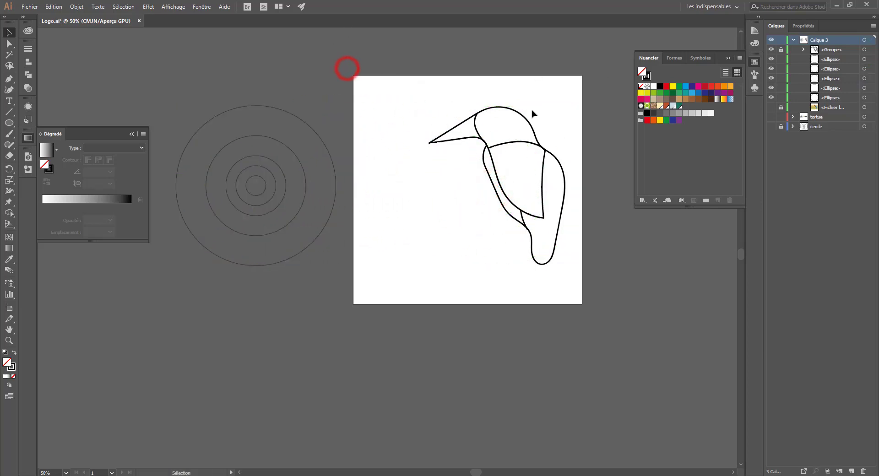
{"action": "left_click", "coordinate": [321, 139]}
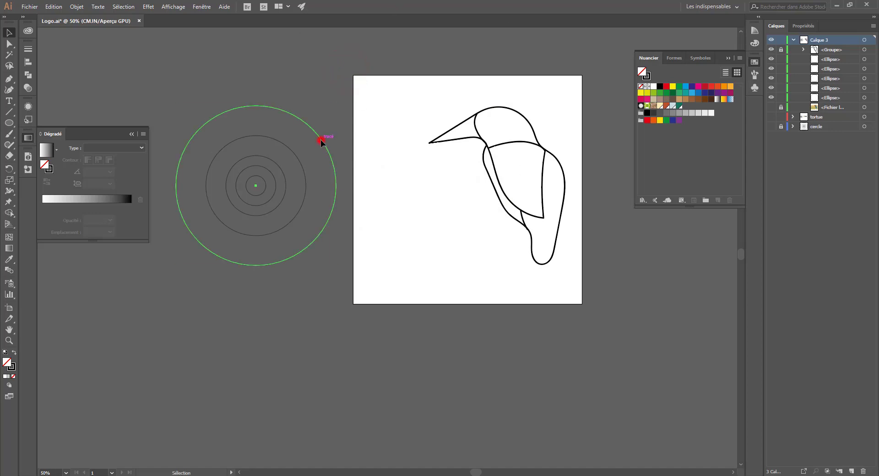
{"action": "left_click_drag", "start_coordinate": [315, 133], "coordinate": [558, 165]}
{"action": "key", "text": "ctrl+z"}
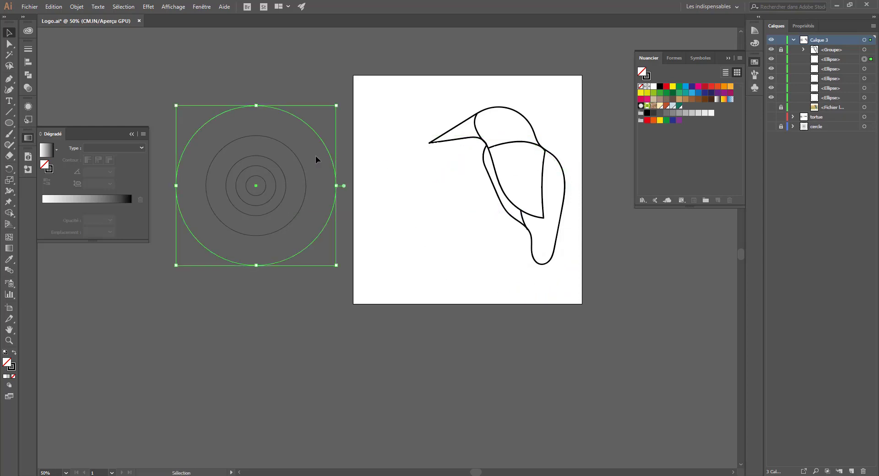
Place a copy of the second-largest circle over the body, following the shoulder and upper back curve
{"action": "left_click", "coordinate": [301, 169]}
{"action": "left_click_drag", "start_coordinate": [316, 166], "coordinate": [563, 173]}
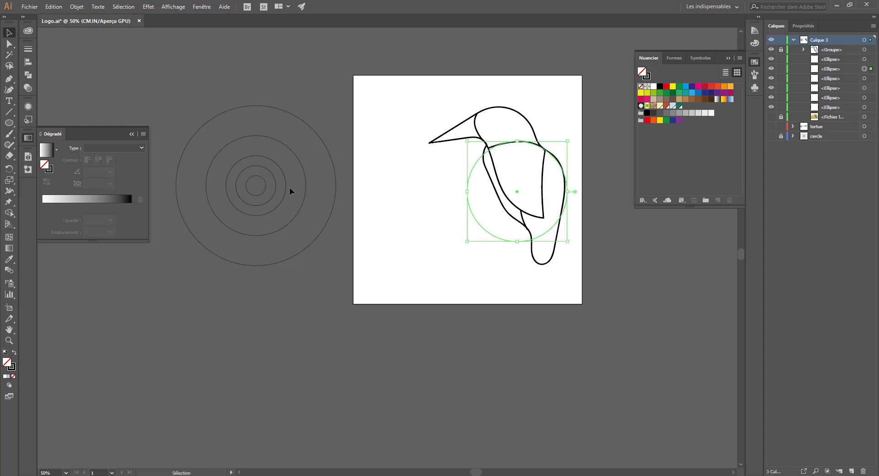
{"action": "left_click", "coordinate": [306, 181]}
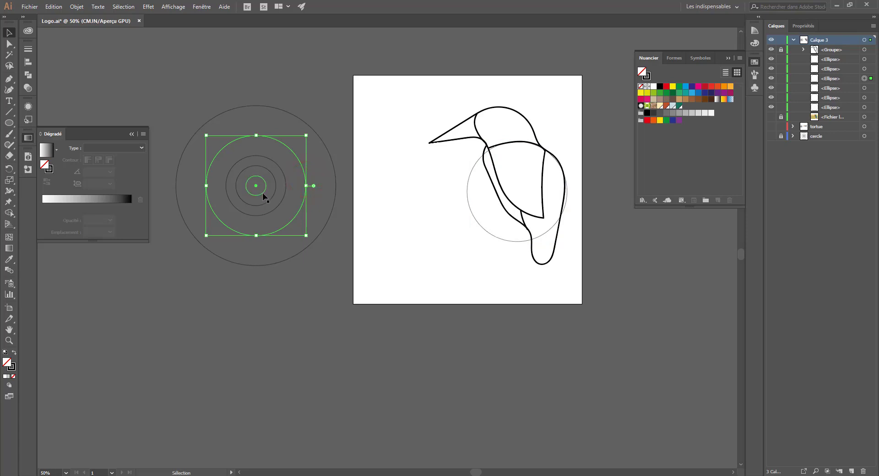
{"action": "left_click_drag", "start_coordinate": [264, 196], "coordinate": [521, 247]}
{"action": "key", "text": "ctrl+z"}
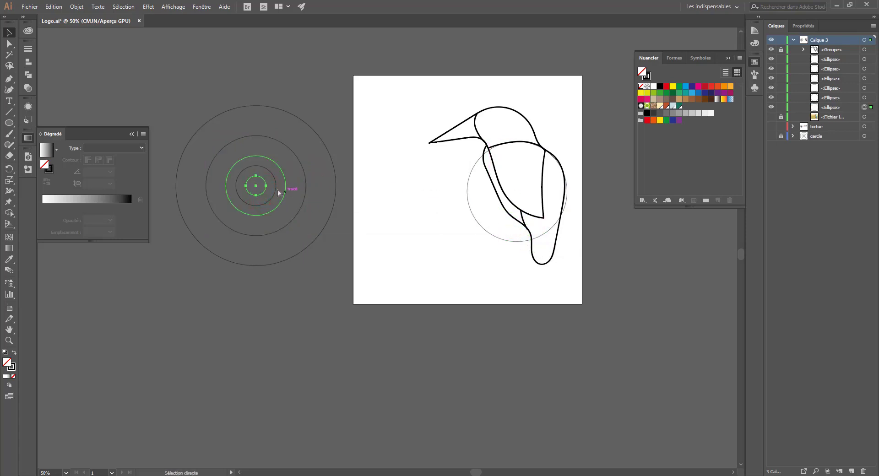
{"action": "left_click_drag", "start_coordinate": [273, 204], "coordinate": [551, 259]}
{"action": "key", "text": "ctrl+z"}
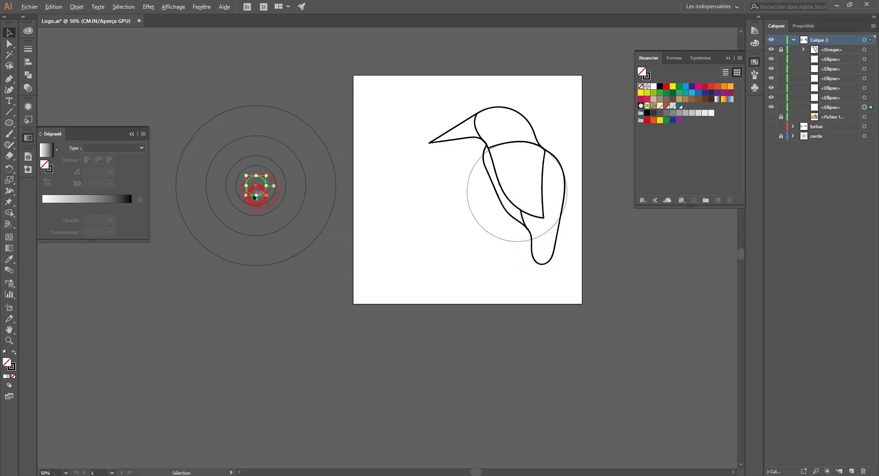
Place a copy of the smallest circle in the tail tip and two copies of the second-smallest, before the tail base and along the lower belly line
{"action": "left_click_drag", "start_coordinate": [255, 190], "coordinate": [541, 268]}
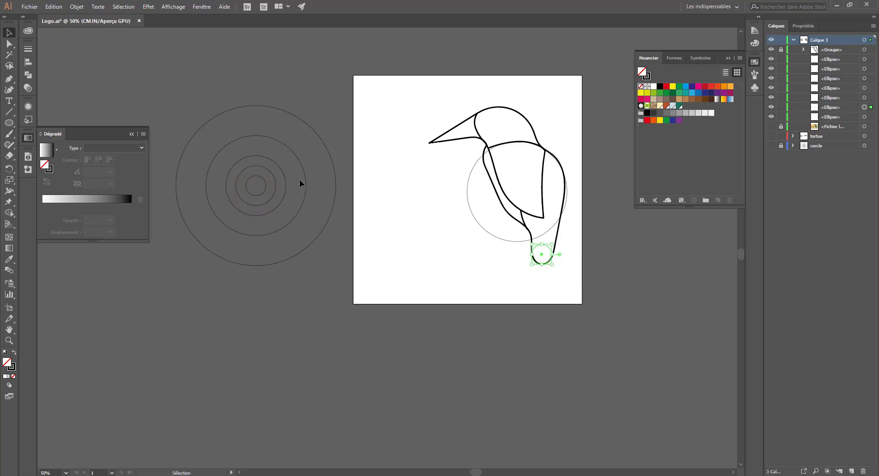
{"action": "left_click", "coordinate": [274, 190]}
{"action": "left_click_drag", "start_coordinate": [273, 205], "coordinate": [522, 261]}
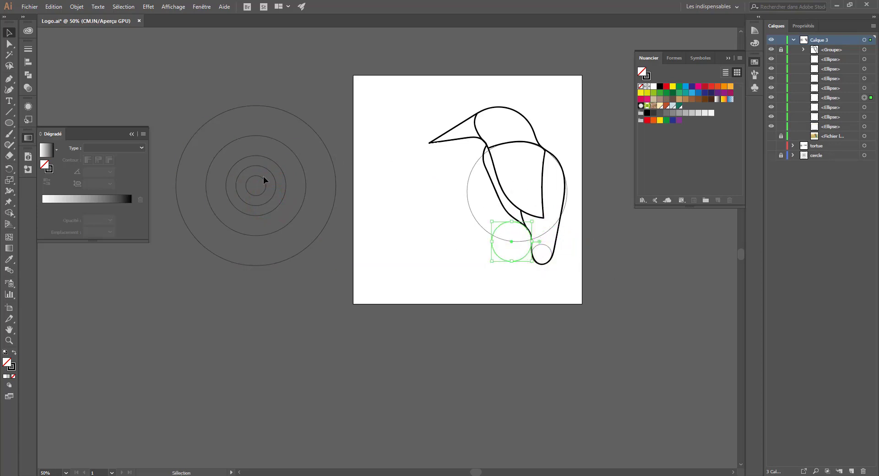
{"action": "left_click_drag", "start_coordinate": [276, 180], "coordinate": [562, 213]}
Examine up close how the copied circles fit the tail tip, tail base and lower belly line
{"action": "key", "text": "ctrl+plus"}
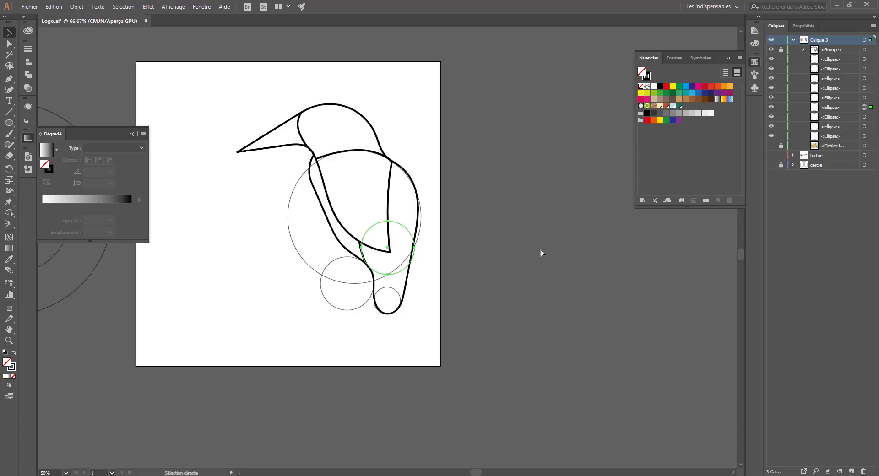
{"action": "key", "text": "ctrl+plus"}
{"action": "key", "text": "ctrl+plus"}
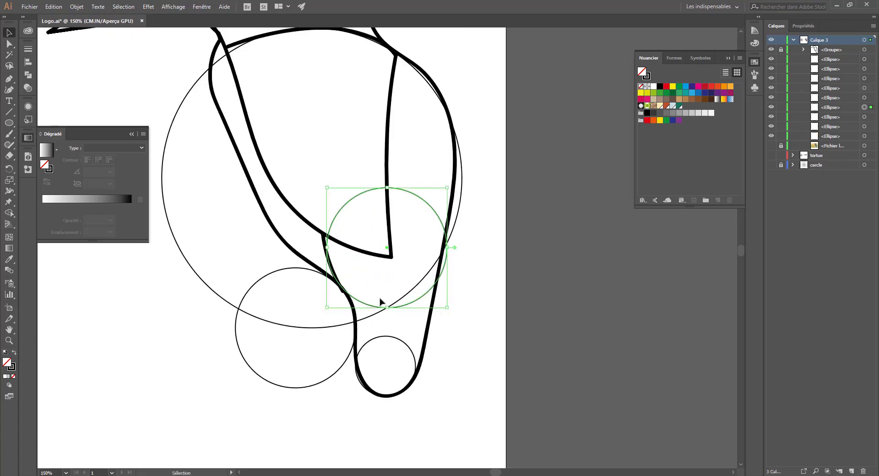
{"action": "key", "text": "ctrl+minus"}
{"action": "key", "text": "ctrl+minus"}
{"action": "key", "text": "ctrl+minus"}
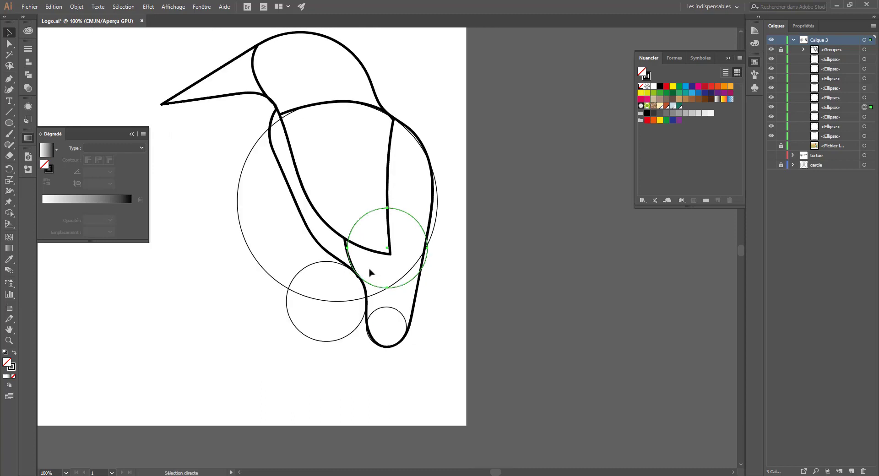
{"action": "left_click_drag", "start_coordinate": [303, 277], "coordinate": [358, 278]}
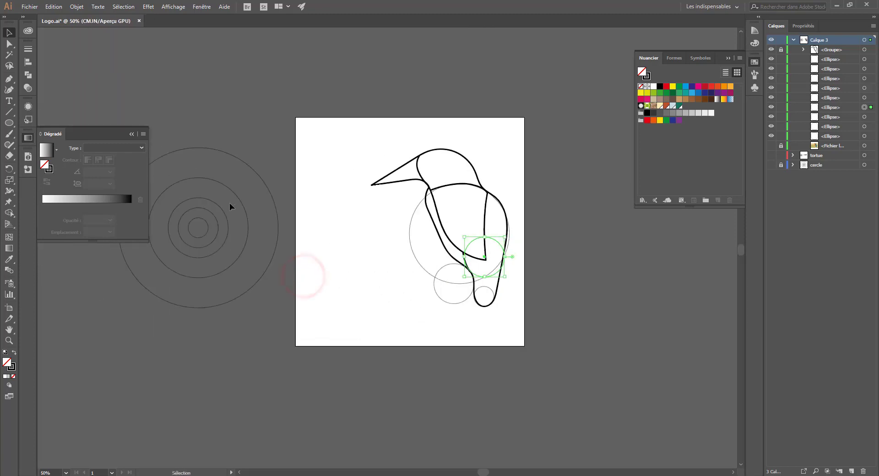
{"action": "left_click", "coordinate": [226, 215]}
{"action": "left_click_drag", "start_coordinate": [227, 216], "coordinate": [546, 263]}
{"action": "key", "text": "ctrl+z"}
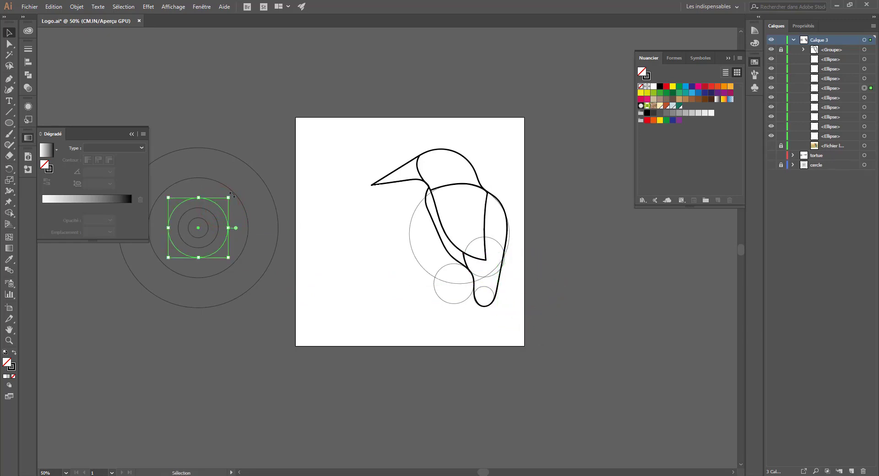
{"action": "left_click_drag", "start_coordinate": [220, 210], "coordinate": [487, 259]}
{"action": "key", "text": "ctrl+z"}
Place copies of the second-largest circle along the tail's back and front edges, and a copy of the largest circle along the rear wing edge
{"action": "left_click_drag", "start_coordinate": [247, 214], "coordinate": [500, 263]}
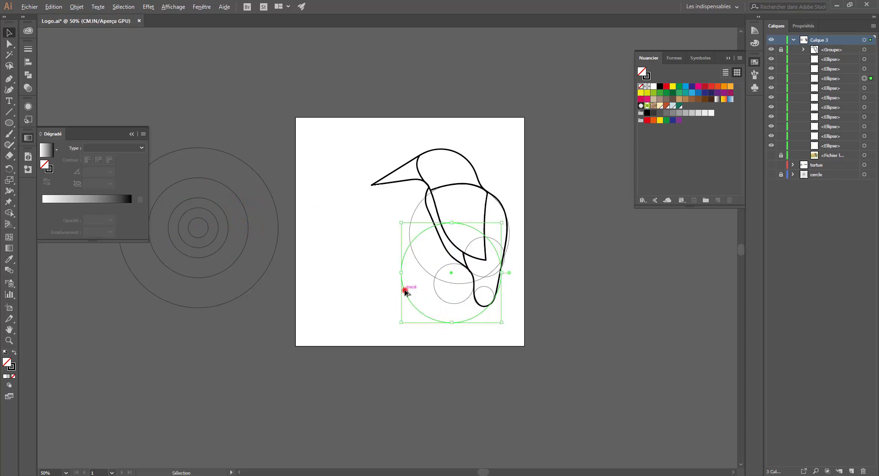
{"action": "left_click_drag", "start_coordinate": [405, 292], "coordinate": [478, 306]}
{"action": "left_click", "coordinate": [457, 355]}
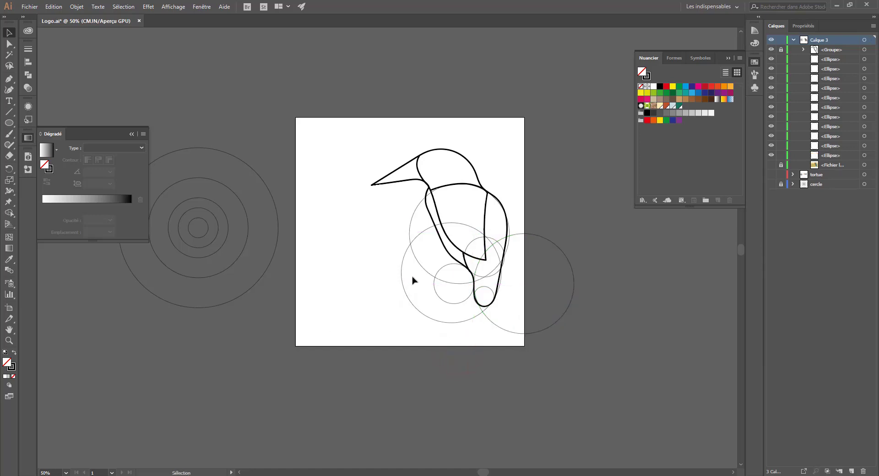
{"action": "left_click", "coordinate": [548, 244]}
{"action": "left_click_drag", "start_coordinate": [263, 180], "coordinate": [627, 182]}
{"action": "left_click", "coordinate": [527, 91]}
Select all circles placed over the kingfisher and remove their parts outside the back and tail using the Shape Builder tool
{"action": "mouse_move", "coordinate": [624, 104]}
{"action": "left_mouse_down"}
{"action": "mouse_move", "coordinate": [255, 381]}
{"action": "mouse_move", "coordinate": [288, 320]}
{"action": "mouse_move", "coordinate": [314, 310]}
{"action": "left_mouse_up"}
{"action": "key", "text": "ctrl+equal"}
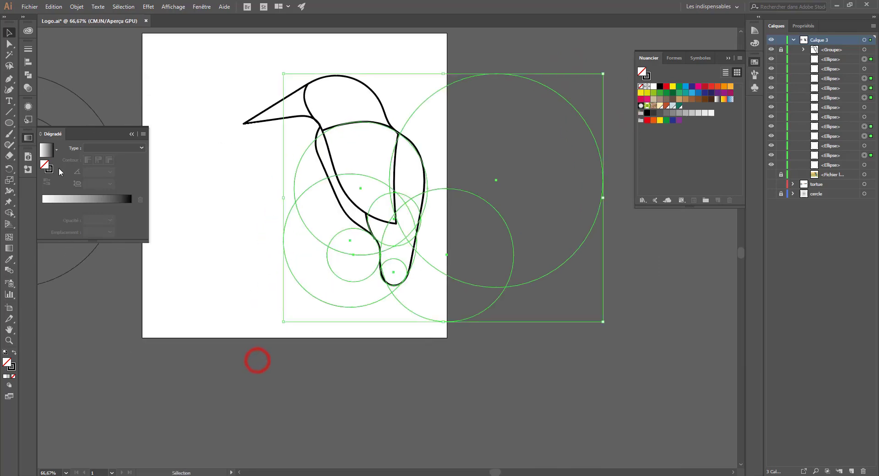
{"action": "left_click", "coordinate": [9, 213]}
{"action": "mouse_move", "coordinate": [419, 76]}
{"action": "left_mouse_down"}
{"action": "mouse_move", "coordinate": [487, 171]}
{"action": "mouse_move", "coordinate": [472, 312]}
{"action": "left_mouse_up"}
{"action": "mouse_move", "coordinate": [282, 135]}
{"action": "left_mouse_down"}
{"action": "mouse_move", "coordinate": [341, 175]}
{"action": "mouse_move", "coordinate": [348, 192]}
{"action": "mouse_move", "coordinate": [318, 273]}
{"action": "mouse_move", "coordinate": [339, 277]}
{"action": "mouse_move", "coordinate": [342, 244]}
{"action": "left_mouse_up"}
{"action": "left_click_drag", "start_coordinate": [376, 196], "coordinate": [380, 202]}
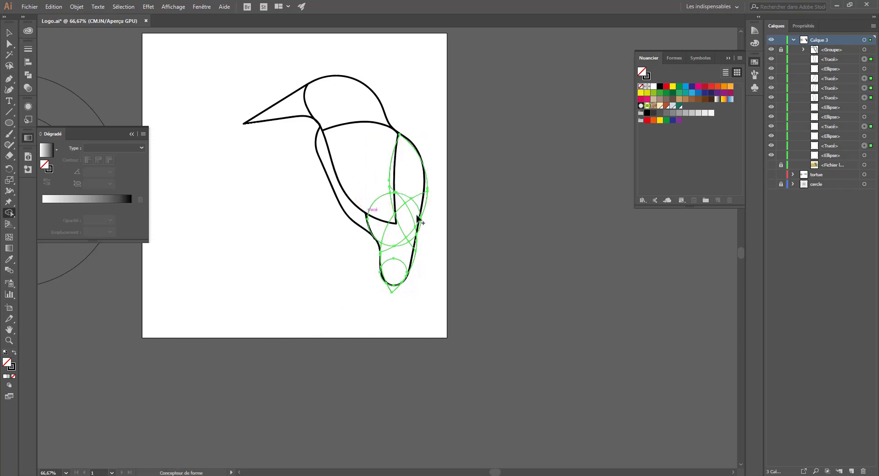
{"action": "left_click", "coordinate": [379, 288]}
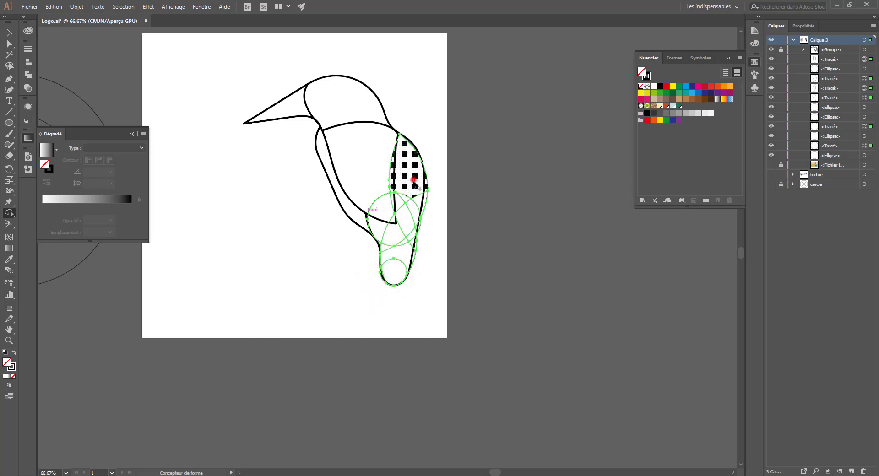
Merge the remaining circle regions of the back, lower belly and tail into one shape with the Shape Builder tool
{"action": "mouse_move", "coordinate": [414, 183]}
{"action": "left_mouse_down"}
{"action": "mouse_move", "coordinate": [414, 255]}
{"action": "mouse_move", "coordinate": [396, 282]}
{"action": "mouse_move", "coordinate": [392, 249]}
{"action": "mouse_move", "coordinate": [403, 237]}
{"action": "mouse_move", "coordinate": [405, 246]}
{"action": "mouse_move", "coordinate": [406, 192]}
{"action": "mouse_move", "coordinate": [386, 202]}
{"action": "mouse_move", "coordinate": [379, 244]}
{"action": "left_mouse_up"}
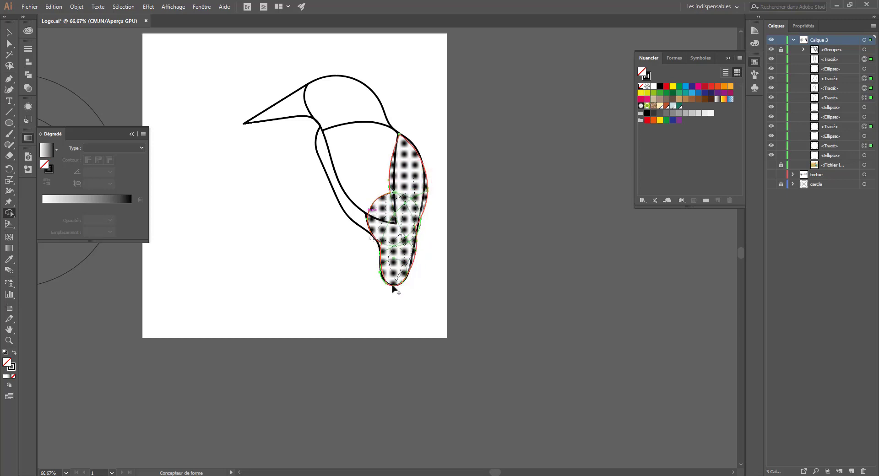
{"action": "left_click_drag", "start_coordinate": [392, 289], "coordinate": [394, 290]}
{"action": "left_click", "coordinate": [415, 205]}
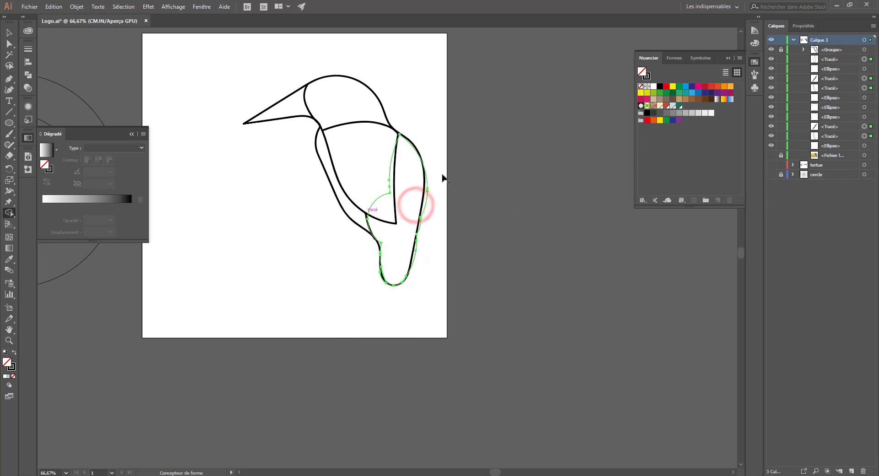
{"action": "left_click_drag", "start_coordinate": [387, 237], "coordinate": [380, 197]}
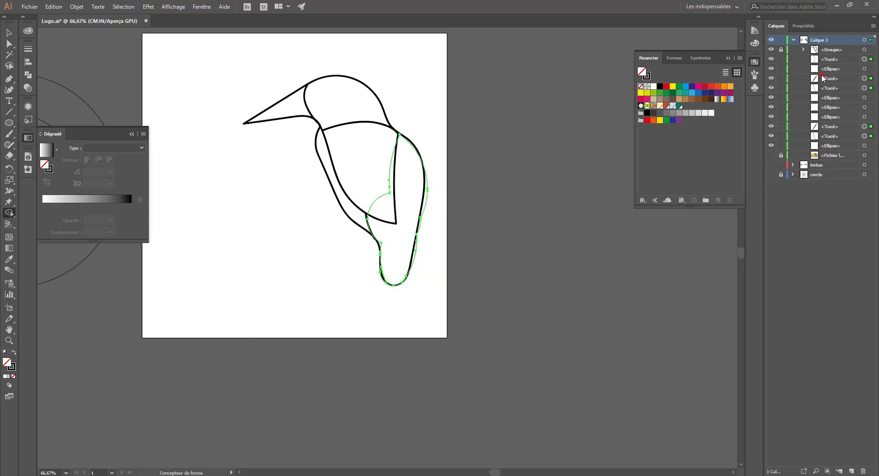
Lock the merged back-and-tail shape against editing
{"action": "left_click", "coordinate": [822, 78]}
{"action": "left_click", "coordinate": [8, 32]}
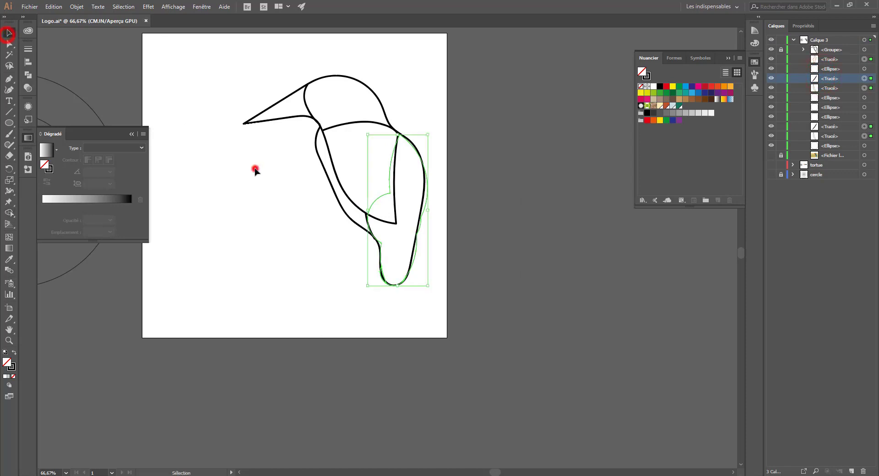
{"action": "left_click", "coordinate": [255, 171]}
{"action": "left_click", "coordinate": [387, 201]}
{"action": "left_click", "coordinate": [443, 165]}
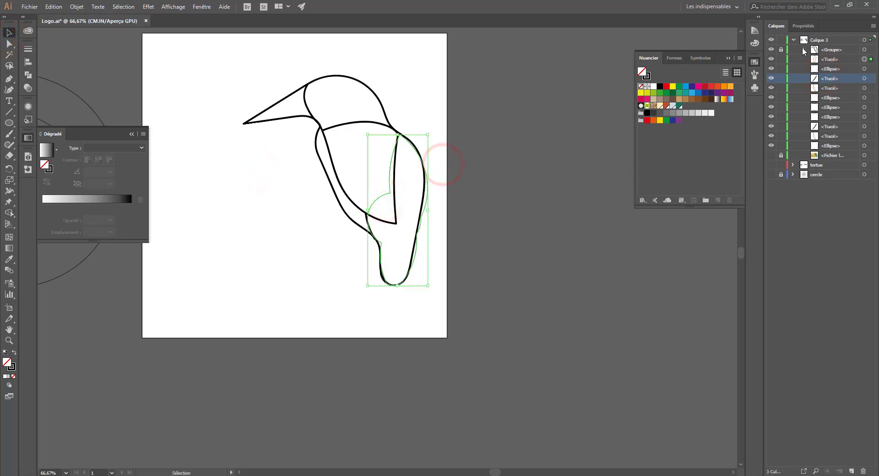
{"action": "left_click", "coordinate": [782, 59]}
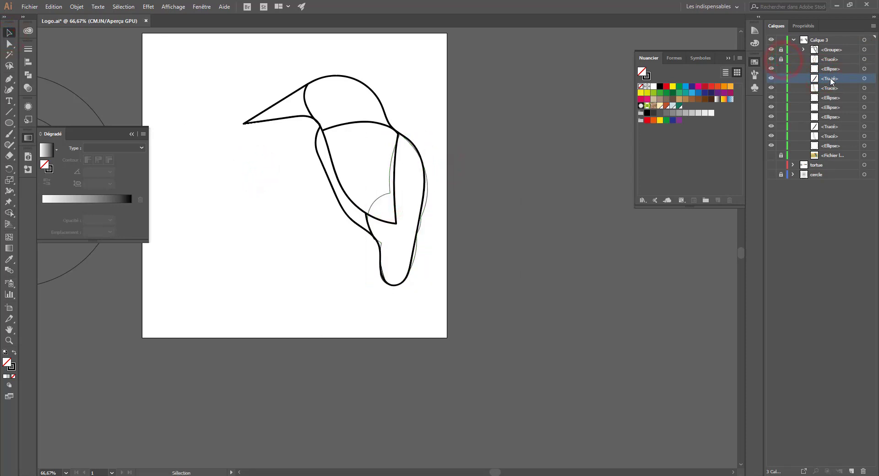
Delete the four leftover path fragments from Calque 3, keeping the merged shape and the reference circles
{"action": "left_click", "coordinate": [830, 88], "text": "ctrl"}
{"action": "left_click", "coordinate": [824, 126], "text": "ctrl"}
{"action": "left_click", "coordinate": [820, 136], "text": "ctrl"}
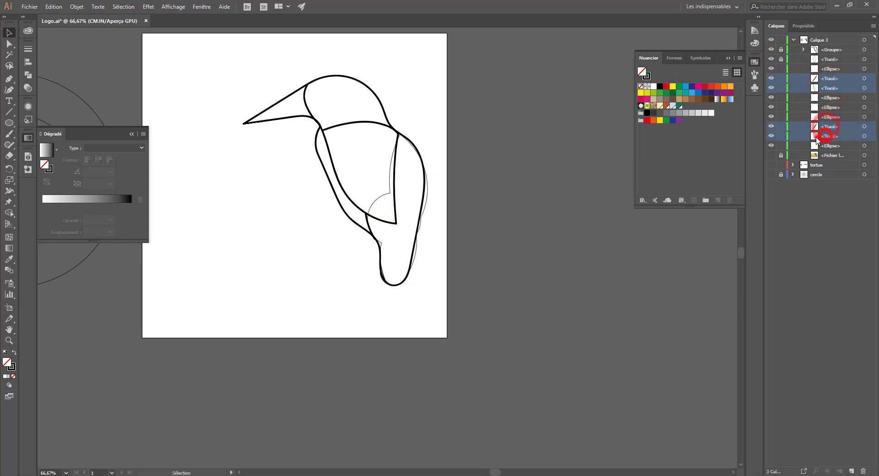
{"action": "left_click", "coordinate": [862, 471]}
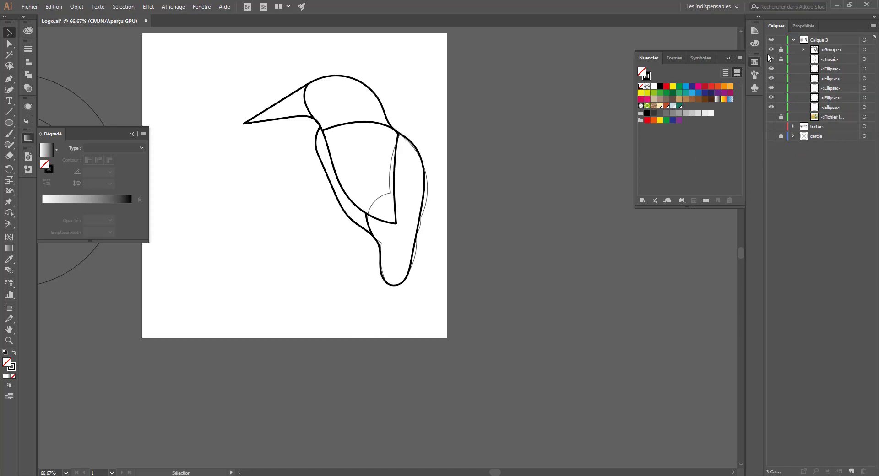
Close the gradient settings and place a copy of the second-largest circle along the wing's lower edge
{"action": "key", "text": "ctrl+minus"}
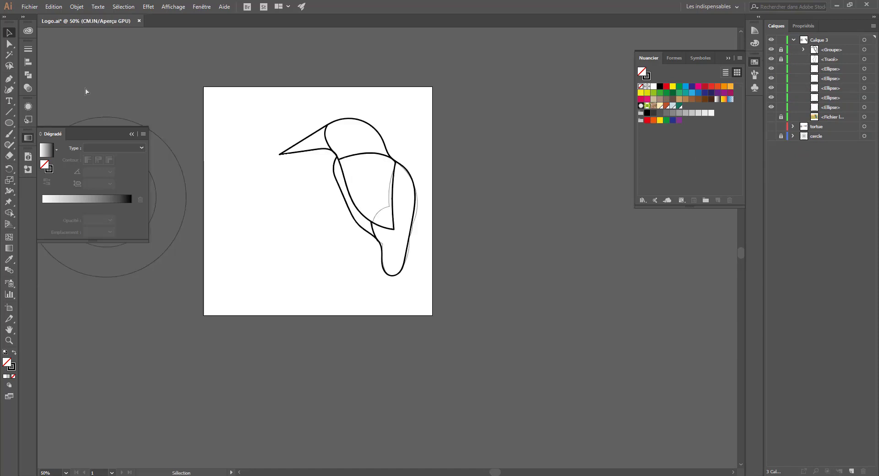
{"action": "left_click", "coordinate": [28, 138]}
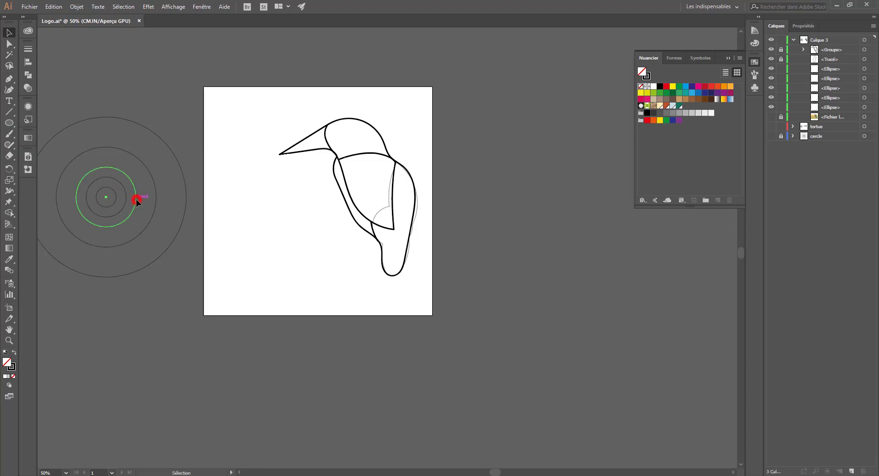
{"action": "left_click", "coordinate": [137, 200]}
{"action": "left_click", "coordinate": [159, 189]}
{"action": "left_click", "coordinate": [155, 188]}
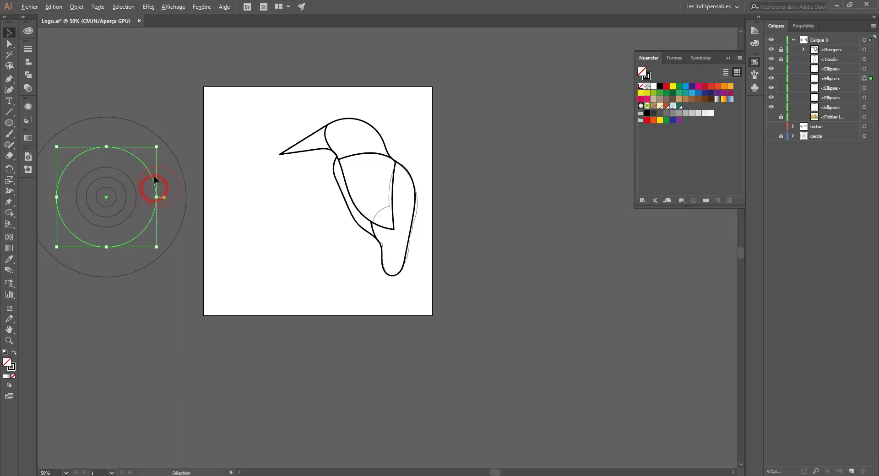
{"action": "left_click_drag", "start_coordinate": [154, 179], "coordinate": [444, 159]}
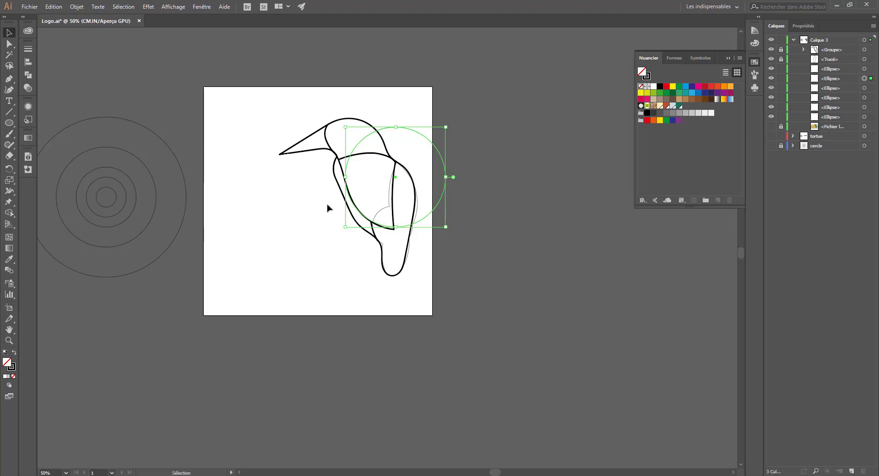
Place a second copy of the second-largest circle along the wing's upper edge, nudging it upward to fit the outline
{"action": "left_click_drag", "start_coordinate": [141, 161], "coordinate": [398, 170]}
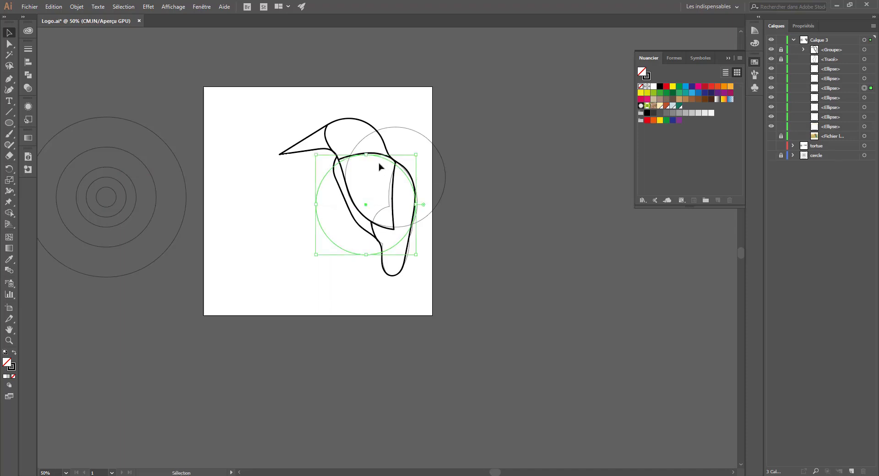
{"action": "key", "text": "Up"}
{"action": "key", "text": "Up"}
{"action": "key", "text": "Up"}
{"action": "key", "text": "Up"}
{"action": "key", "text": "Up"}
{"action": "key", "text": "Up"}
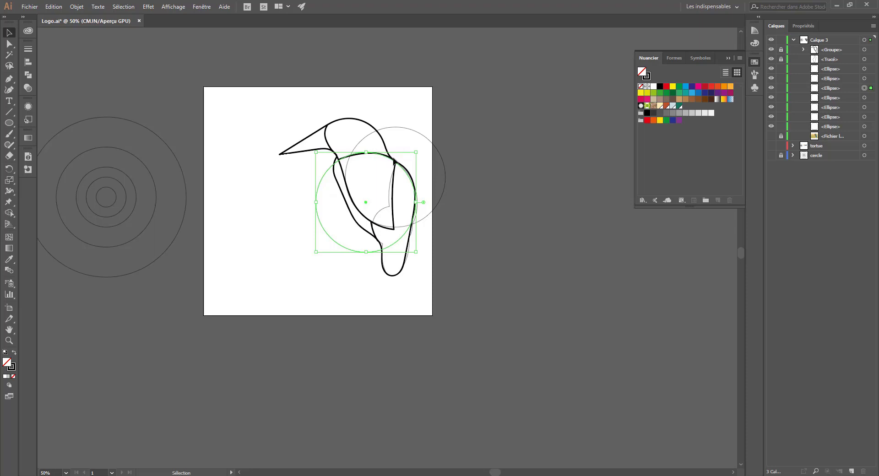
Place a copy of the largest circle along the wing's front edge
{"action": "left_click", "coordinate": [345, 177]}
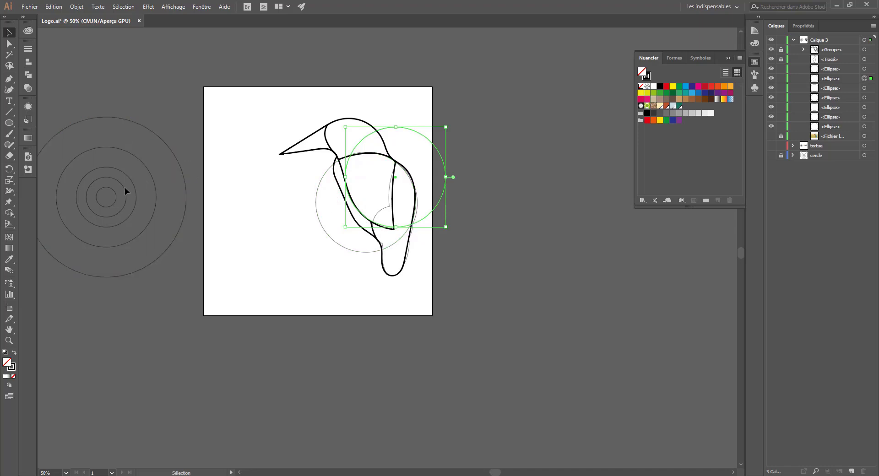
{"action": "left_click", "coordinate": [178, 159]}
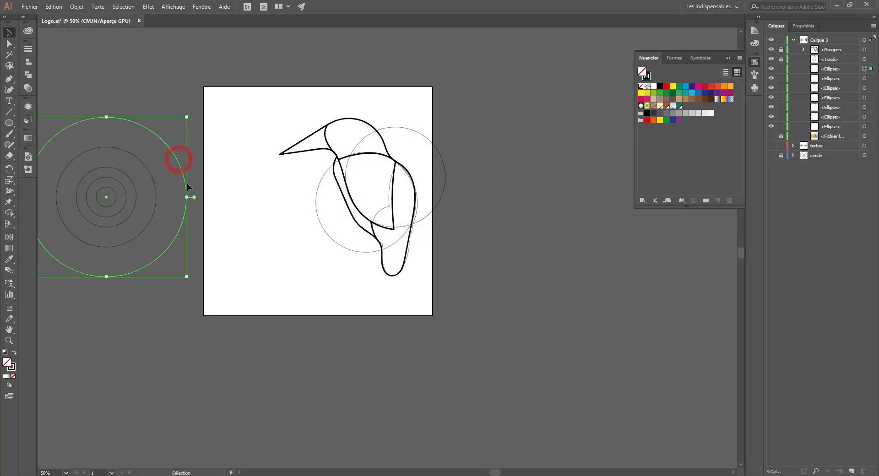
{"action": "left_click_drag", "start_coordinate": [184, 179], "coordinate": [499, 132]}
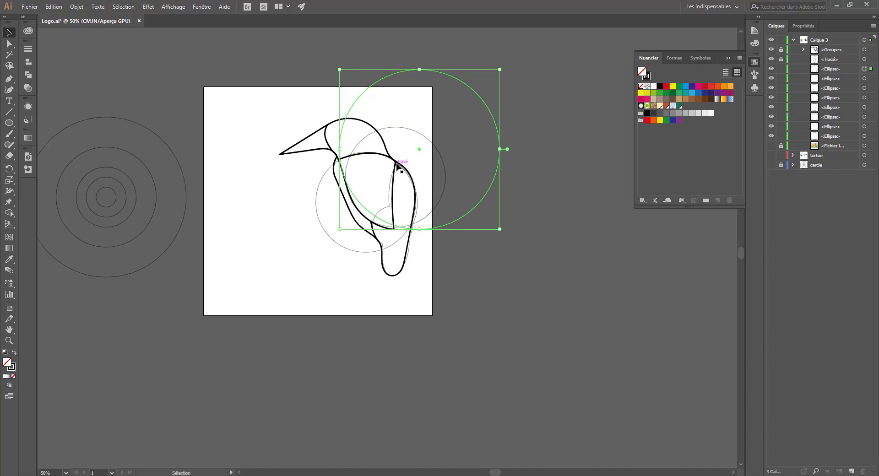
Place another copy of the largest circle along the wing's rear edge
{"action": "left_click", "coordinate": [150, 167]}
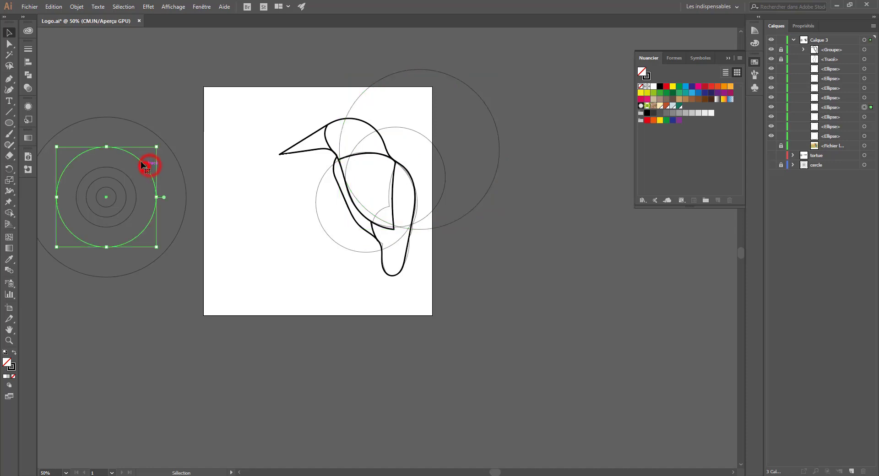
{"action": "left_click_drag", "start_coordinate": [135, 158], "coordinate": [468, 159]}
{"action": "key", "text": "ctrl+z"}
{"action": "left_click", "coordinate": [152, 134]}
{"action": "left_click_drag", "start_coordinate": [137, 124], "coordinate": [503, 131]}
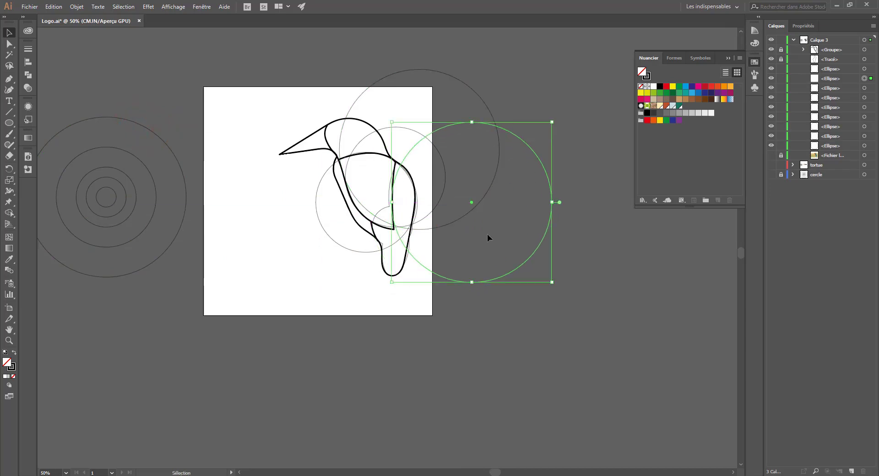
Select the four circles placed over the wing and remove their parts outside the wing and back with the Shape Builder tool
{"action": "left_click", "coordinate": [504, 82]}
{"action": "left_click_drag", "start_coordinate": [545, 57], "coordinate": [200, 314]}
{"action": "key", "text": "ctrl+plus"}
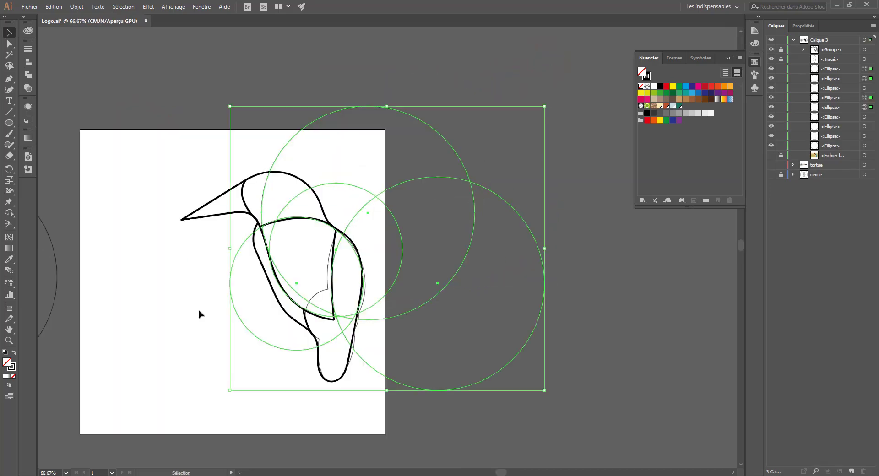
{"action": "left_click_drag", "start_coordinate": [201, 278], "coordinate": [209, 132]}
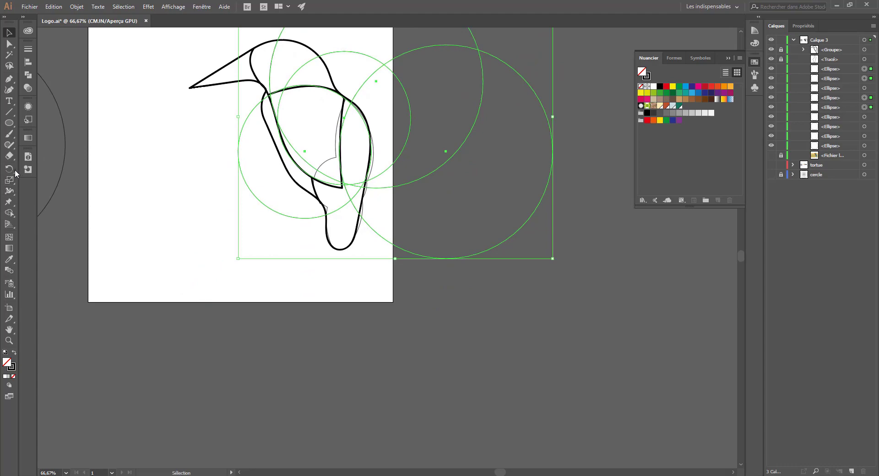
{"action": "left_click", "coordinate": [9, 213]}
{"action": "left_click_drag", "start_coordinate": [380, 274], "coordinate": [376, 332]}
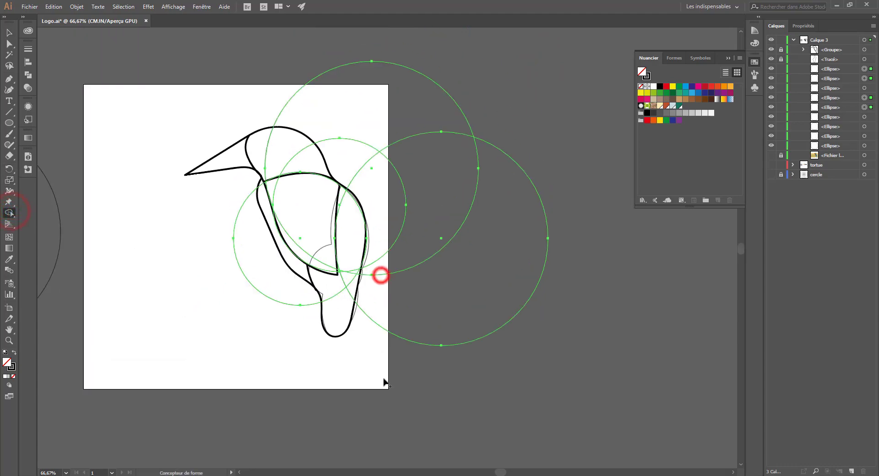
{"action": "mouse_move", "coordinate": [393, 407]}
{"action": "left_mouse_down"}
{"action": "mouse_move", "coordinate": [427, 315]}
{"action": "mouse_move", "coordinate": [417, 248]}
{"action": "mouse_move", "coordinate": [388, 201]}
{"action": "mouse_move", "coordinate": [384, 154]}
{"action": "mouse_move", "coordinate": [332, 129]}
{"action": "left_mouse_up"}
{"action": "left_click", "coordinate": [251, 249], "text": "alt"}
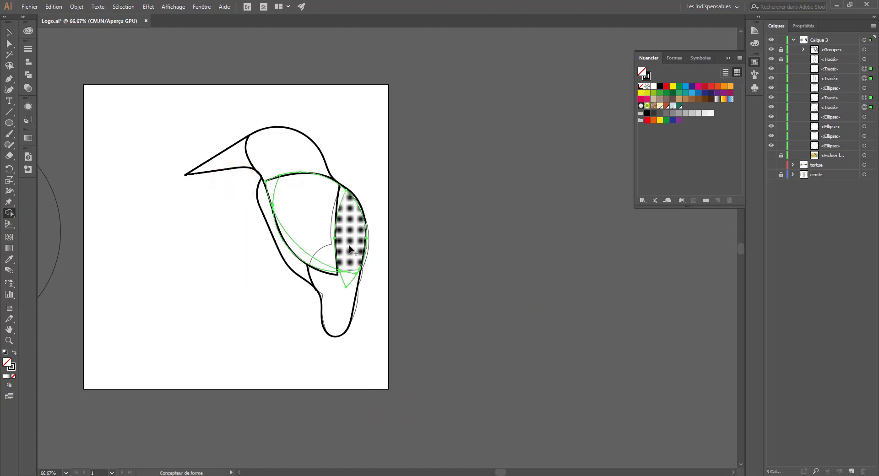
Unlock the back-and-tail shape and select it together with the remaining wing regions
{"action": "left_click_drag", "start_coordinate": [353, 259], "coordinate": [348, 287]}
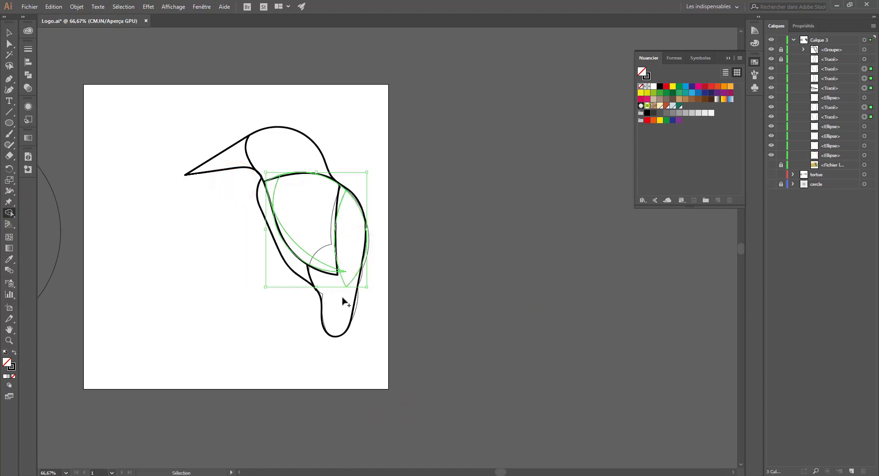
{"action": "key", "text": "ctrl+z"}
{"action": "left_click", "coordinate": [9, 32]}
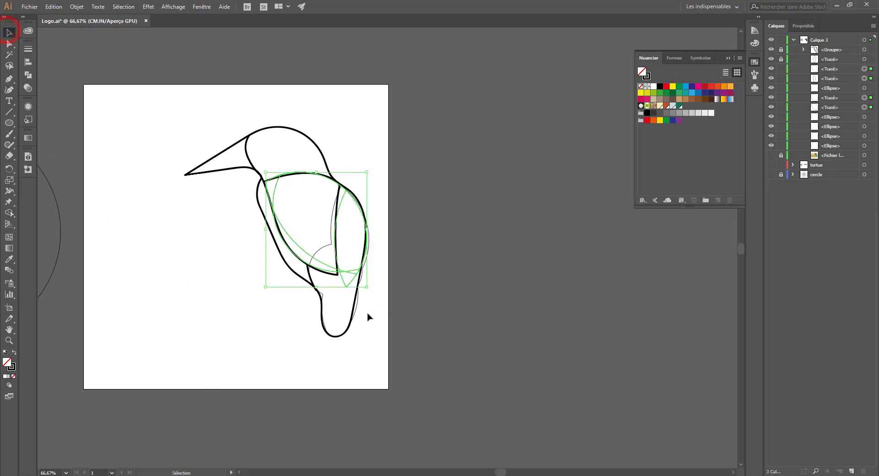
{"action": "left_click", "coordinate": [353, 305]}
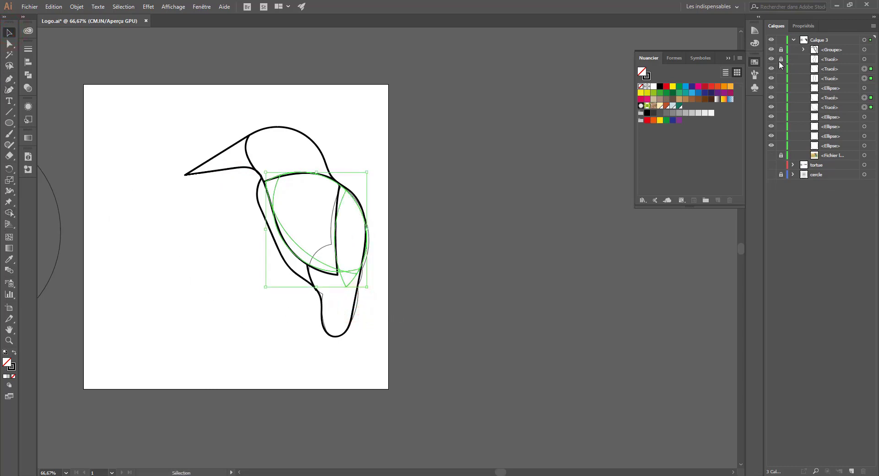
{"action": "left_click_drag", "start_coordinate": [302, 304], "coordinate": [386, 306]}
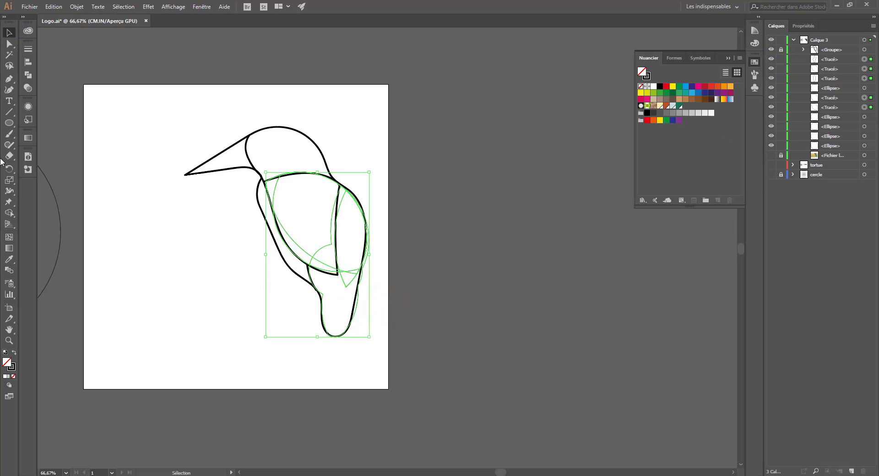
{"action": "left_click", "coordinate": [9, 213]}
Merge the regions into two shapes, the wing and the back with tail, using the Shape Builder tool, and deselect them
{"action": "mouse_move", "coordinate": [353, 236]}
{"action": "left_mouse_down"}
{"action": "mouse_move", "coordinate": [353, 295]}
{"action": "mouse_move", "coordinate": [338, 321]}
{"action": "left_mouse_up"}
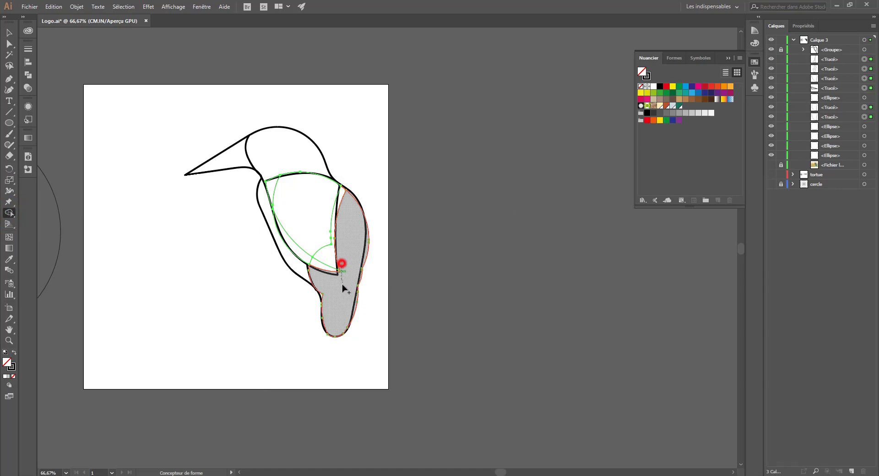
{"action": "left_click_drag", "start_coordinate": [342, 285], "coordinate": [338, 278]}
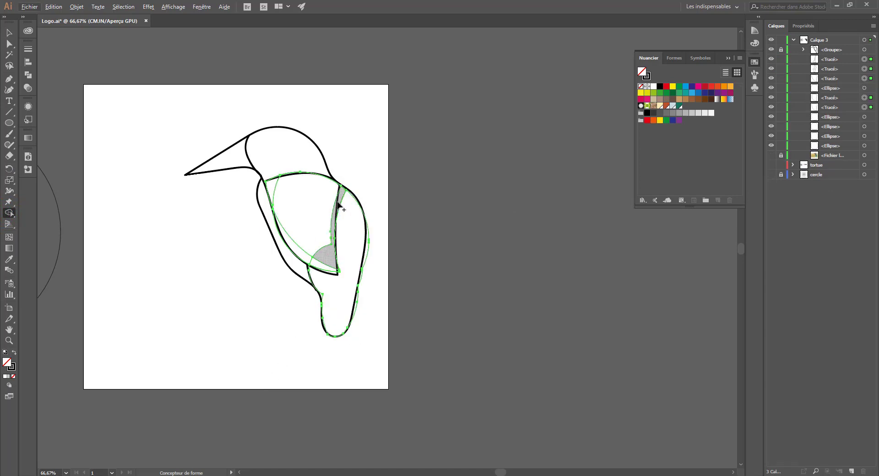
{"action": "mouse_move", "coordinate": [339, 201]}
{"action": "left_mouse_down"}
{"action": "mouse_move", "coordinate": [296, 204]}
{"action": "mouse_move", "coordinate": [273, 186]}
{"action": "mouse_move", "coordinate": [290, 243]}
{"action": "mouse_move", "coordinate": [319, 267]}
{"action": "left_mouse_up"}
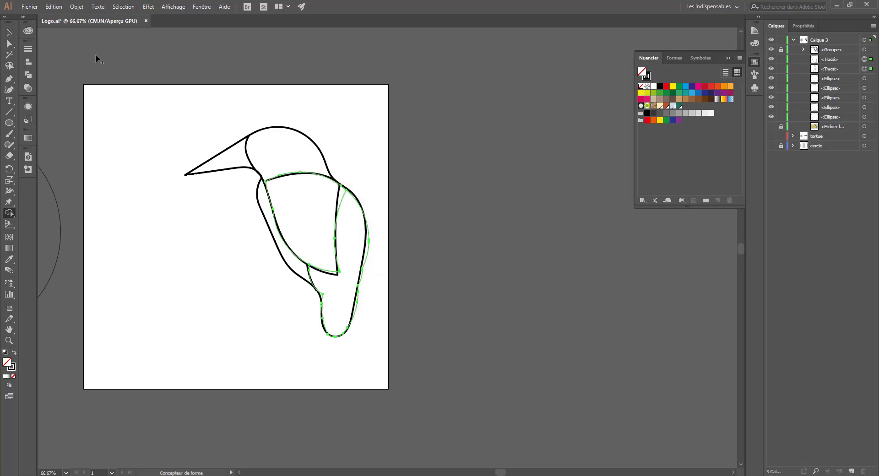
{"action": "left_click", "coordinate": [10, 32]}
{"action": "left_click", "coordinate": [245, 83]}
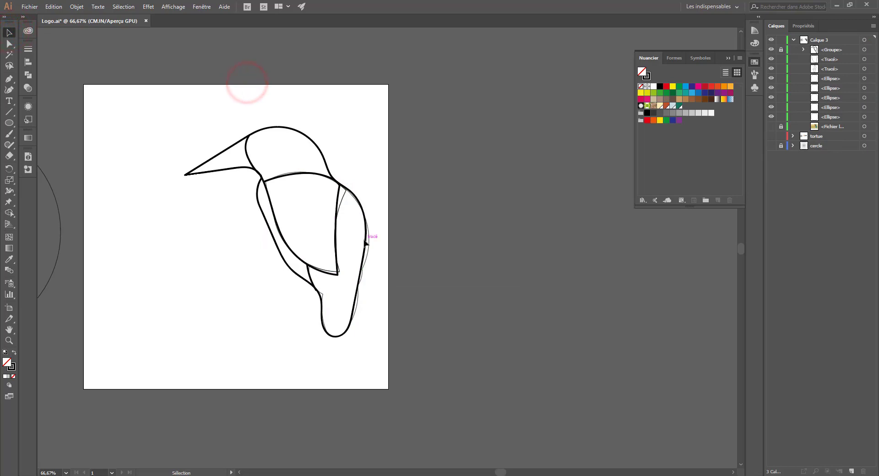
Move the wing and back-and-tail shapes beside the artboard to check their contours, and undo the move
{"action": "left_click", "coordinate": [373, 181]}
{"action": "left_click_drag", "start_coordinate": [334, 235], "coordinate": [481, 239]}
{"action": "left_click", "coordinate": [378, 387]}
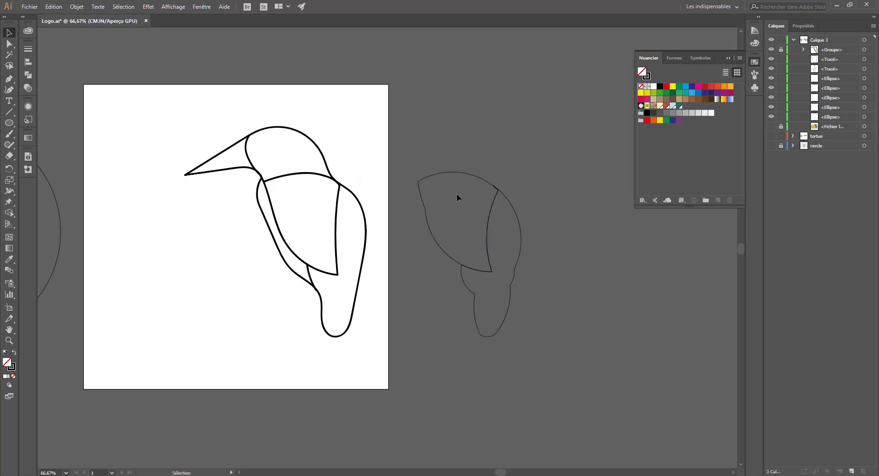
{"action": "key", "text": "ctrl+z"}
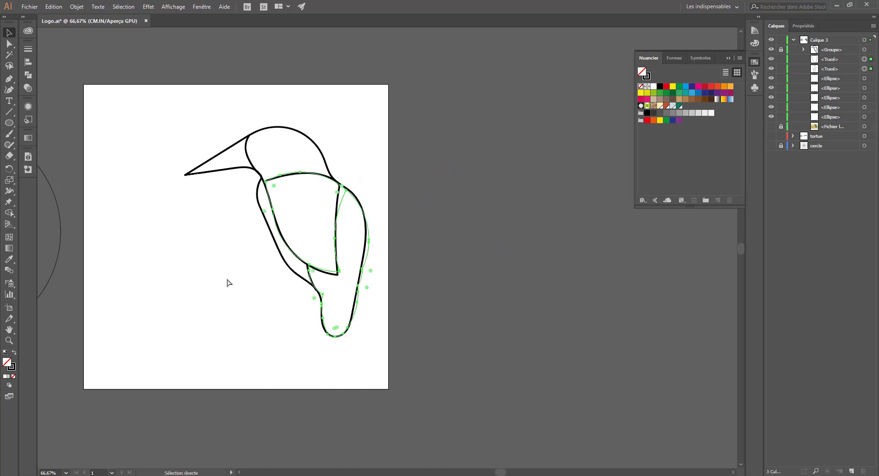
{"action": "left_click", "coordinate": [246, 306]}
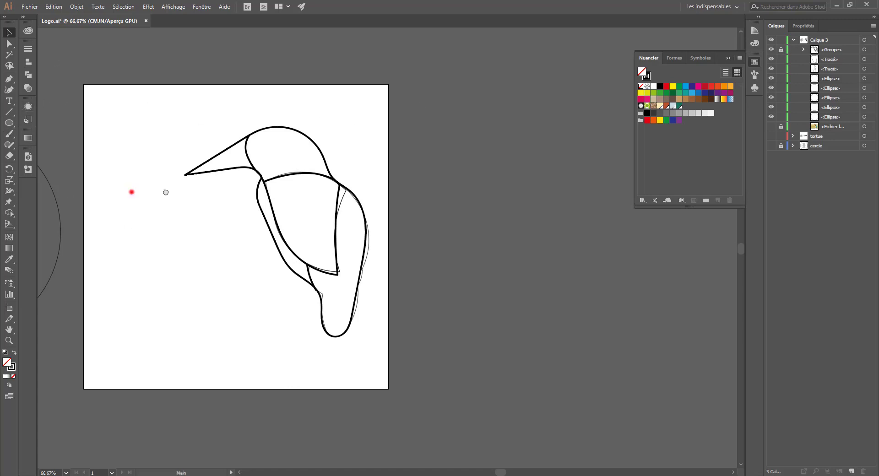
Place a copy of the largest circle along the kingfisher's front belly edge
{"action": "left_click_drag", "start_coordinate": [166, 192], "coordinate": [254, 175]}
{"action": "left_click", "coordinate": [252, 180]}
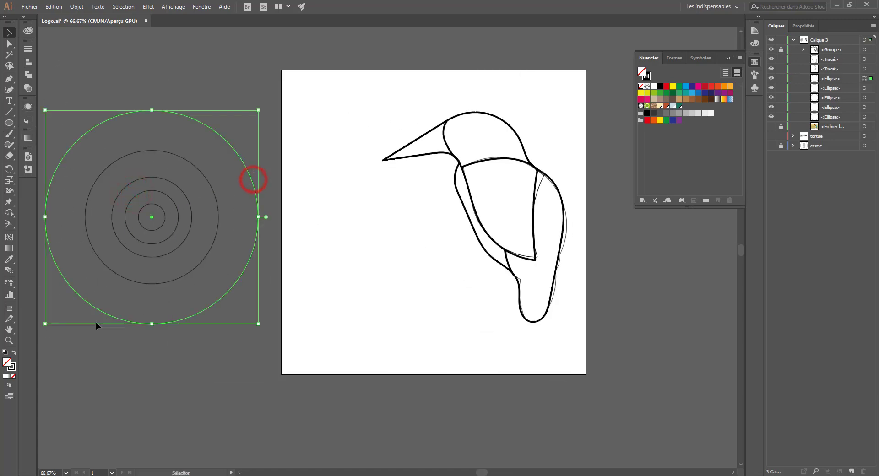
{"action": "left_click", "coordinate": [92, 308]}
{"action": "left_click_drag", "start_coordinate": [97, 310], "coordinate": [509, 277]}
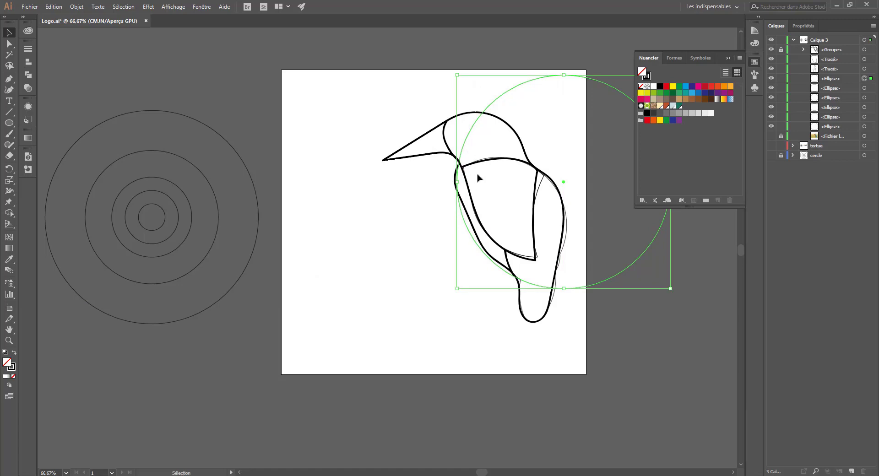
Fine-tune the copied circle's position rightward and downward so that it follows the traced belly line
{"action": "key", "text": "shift+Right"}
{"action": "key", "text": "shift+Right"}
{"action": "key", "text": "Down"}
{"action": "key", "text": "Down"}
{"action": "key", "text": "Down"}
{"action": "key", "text": "Down"}
{"action": "key", "text": "Down"}
{"action": "key", "text": "Down"}
{"action": "key", "text": "Down"}
{"action": "key", "text": "Down"}
{"action": "key", "text": "Down"}
{"action": "key", "text": "Down"}
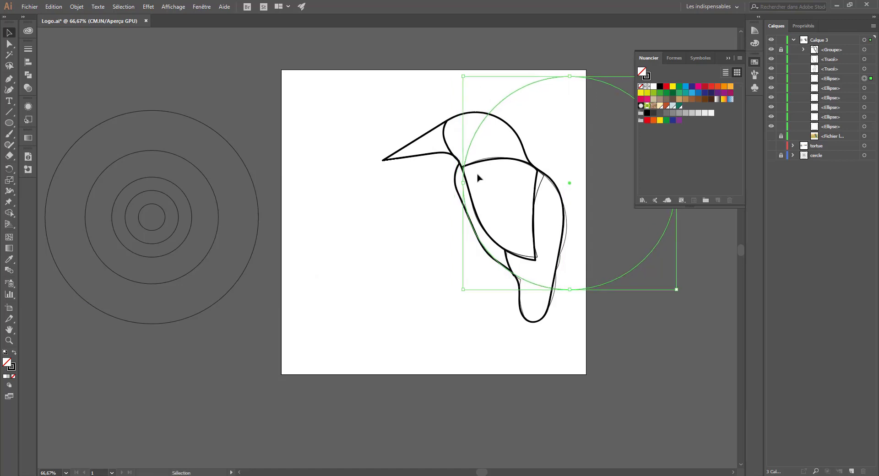
{"action": "key", "text": "Left"}
{"action": "key", "text": "Left"}
{"action": "key", "text": "Left"}
{"action": "key", "text": "Left"}
{"action": "key", "text": "Left"}
{"action": "key", "text": "Left"}
{"action": "key", "text": "Left"}
{"action": "key", "text": "Left"}
{"action": "key", "text": "Left"}
{"action": "key", "text": "Left"}
{"action": "key", "text": "Left"}
{"action": "key", "text": "Left"}
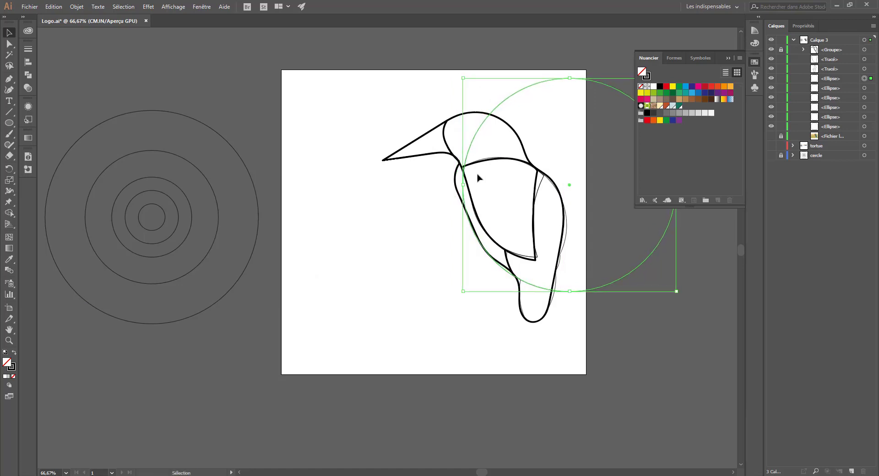
Nudge the large belly circle left and up to follow the traced belly line, and deselect it
{"action": "key", "text": "Left"}
{"action": "key", "text": "Left"}
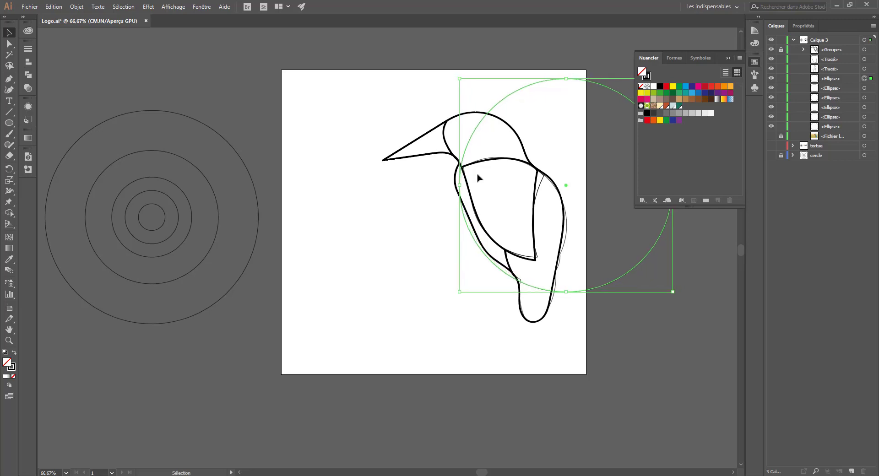
{"action": "key", "text": "Up"}
{"action": "key", "text": "Up"}
{"action": "key", "text": "Up"}
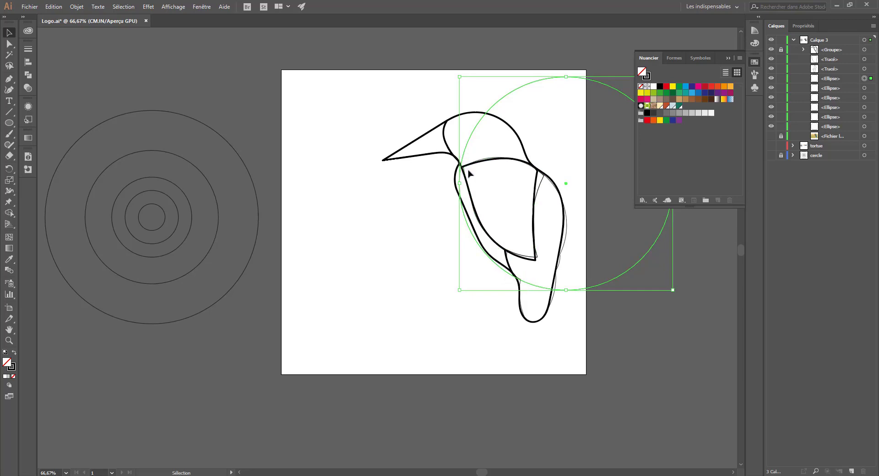
{"action": "left_click", "coordinate": [412, 263]}
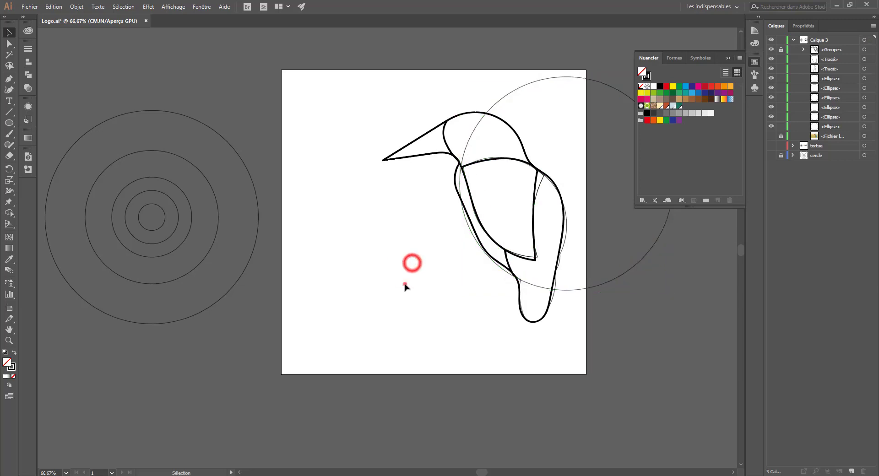
{"action": "left_click_drag", "start_coordinate": [404, 286], "coordinate": [490, 419]}
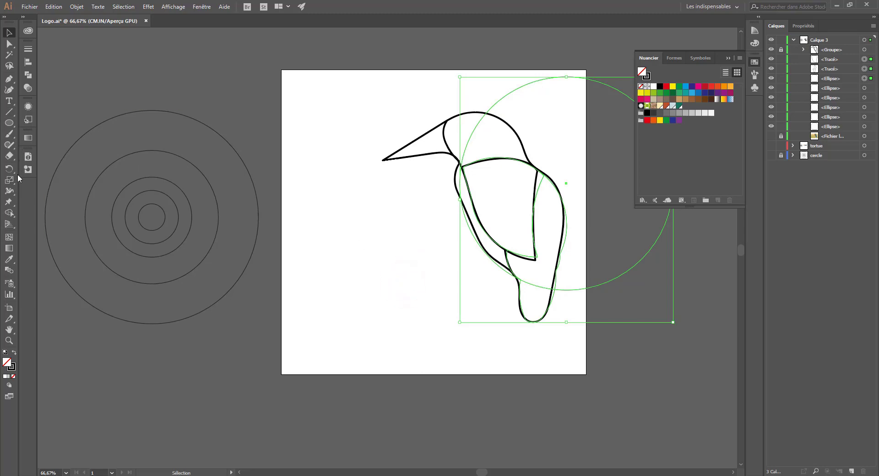
{"action": "left_click", "coordinate": [8, 215]}
{"action": "left_click_drag", "start_coordinate": [198, 294], "coordinate": [43, 272]}
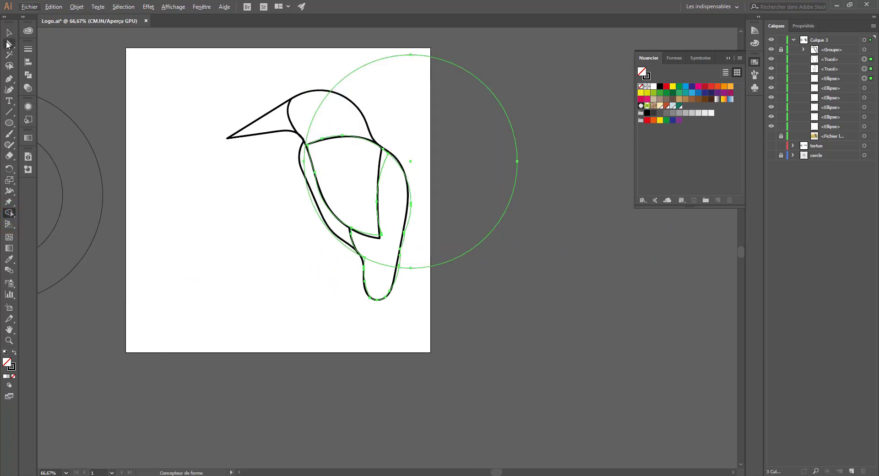
{"action": "key", "text": "v"}
{"action": "left_click", "coordinate": [154, 142]}
Nudge the large belly circle slightly right toward the front corner of the wing
{"action": "left_click", "coordinate": [310, 119]}
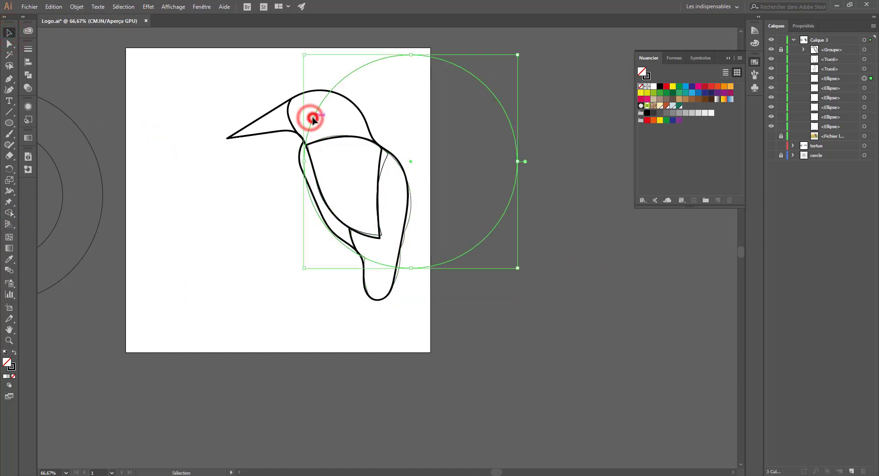
{"action": "key", "text": "Right"}
{"action": "key", "text": "Right"}
{"action": "key", "text": "Right"}
{"action": "key", "text": "Right"}
{"action": "key", "text": "Right"}
{"action": "key", "text": "Right"}
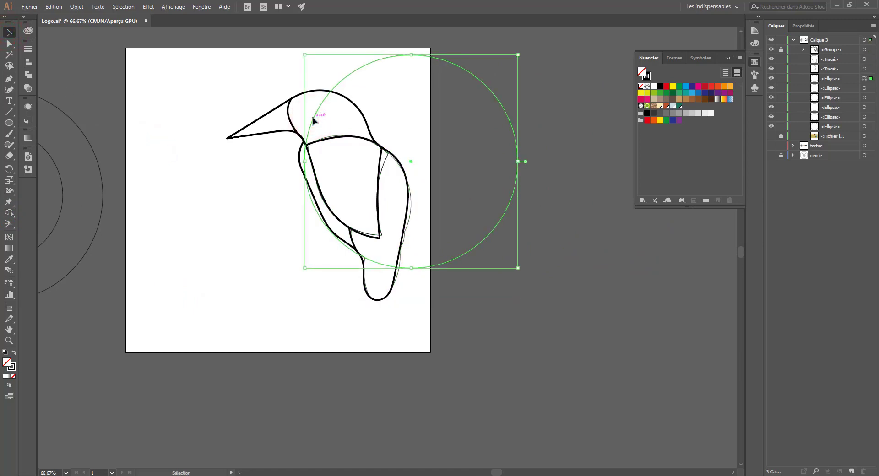
Refine the large circle's position a little further right at close range, checking its fit along the belly down to the tail
{"action": "left_click", "coordinate": [273, 119], "text": "shift"}
{"action": "left_click", "coordinate": [9, 213]}
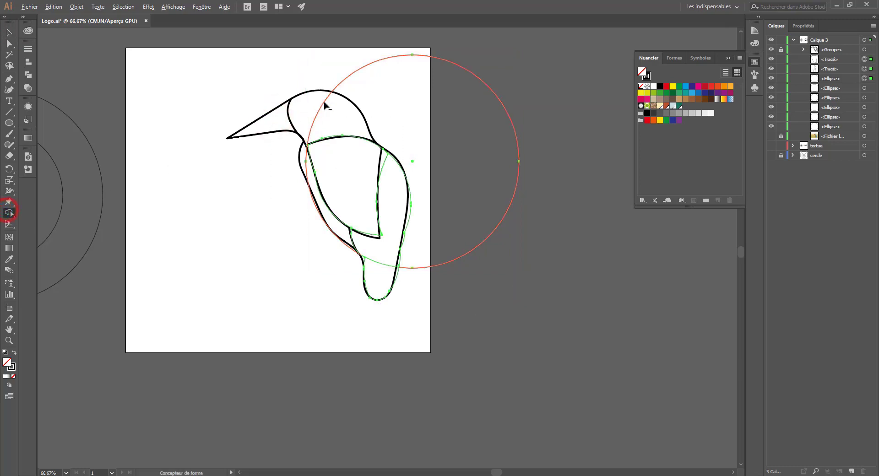
{"action": "scroll", "coordinate": [229, 132], "scroll_direction": "up", "scroll_amount": 3}
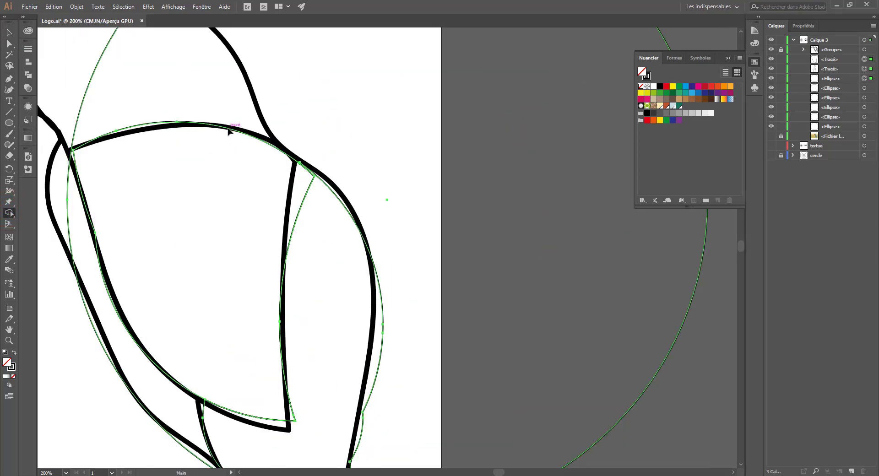
{"action": "scroll", "coordinate": [229, 131], "scroll_direction": "left", "scroll_amount": 4}
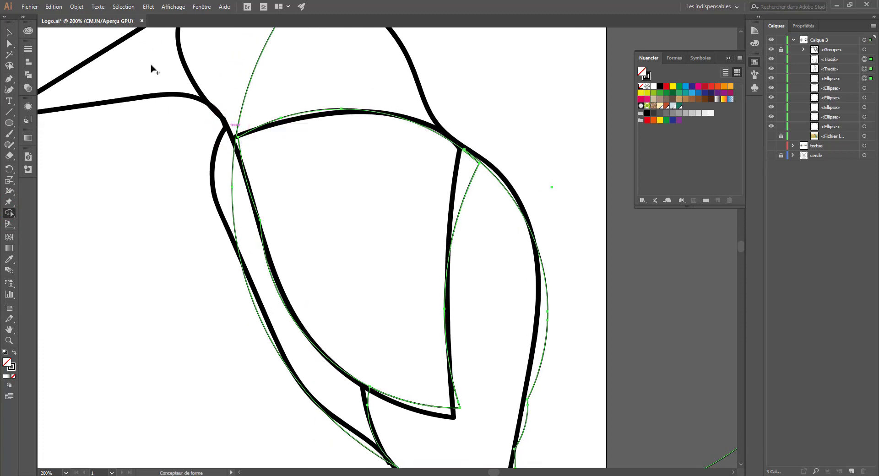
{"action": "left_click", "coordinate": [10, 32]}
{"action": "left_click", "coordinate": [110, 140]}
{"action": "left_click", "coordinate": [229, 154]}
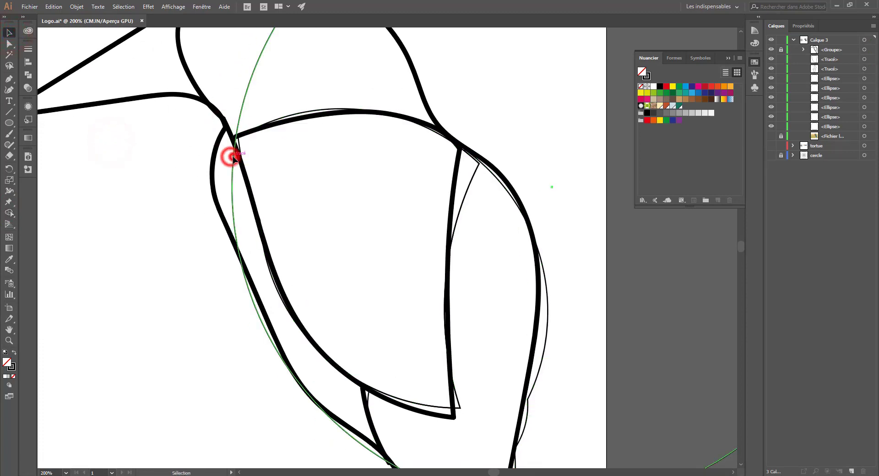
{"action": "key", "text": "Right"}
{"action": "key", "text": "Right"}
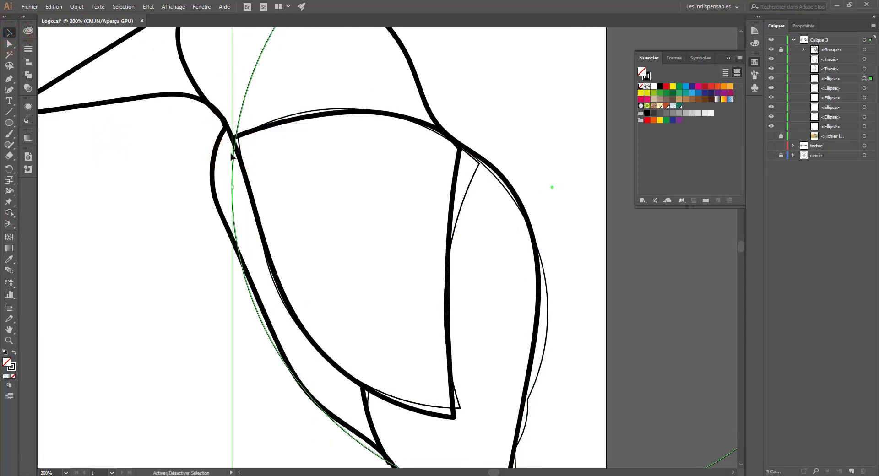
{"action": "key", "text": "Right"}
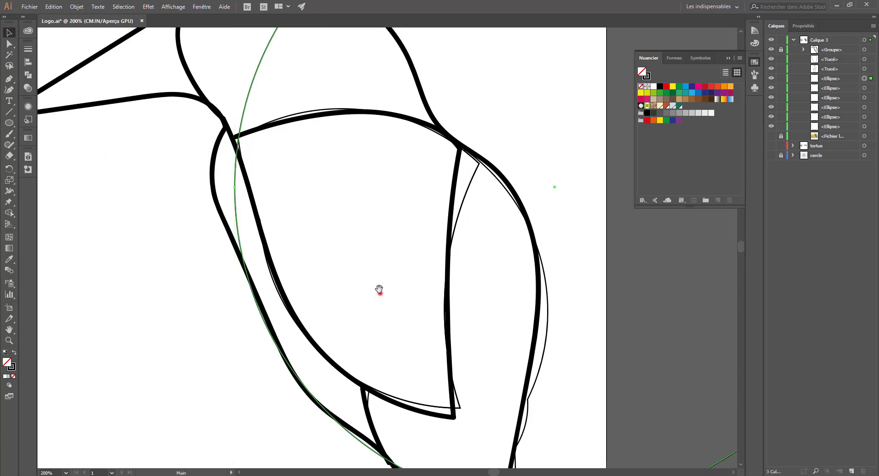
{"action": "scroll", "coordinate": [379, 290], "scroll_direction": "down", "scroll_amount": 5}
{"action": "scroll", "coordinate": [379, 290], "scroll_direction": "right", "scroll_amount": 2}
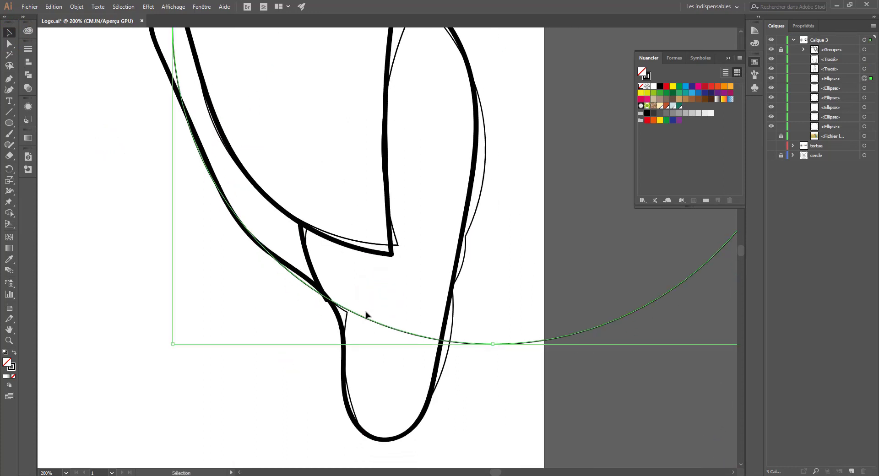
{"action": "left_click_drag", "start_coordinate": [365, 312], "coordinate": [366, 312]}
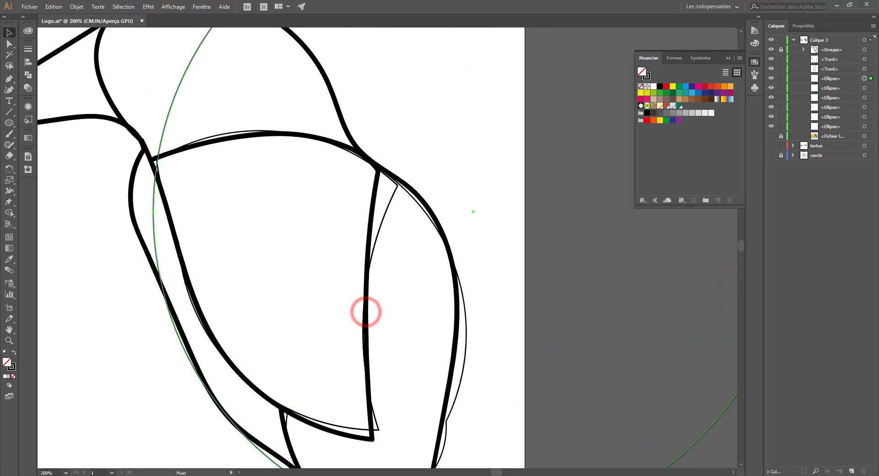
Remove the large circle's area outside the bird with the Shape Builder tool and merge its remaining arc into the back-and-tail shape
{"action": "left_click", "coordinate": [126, 156]}
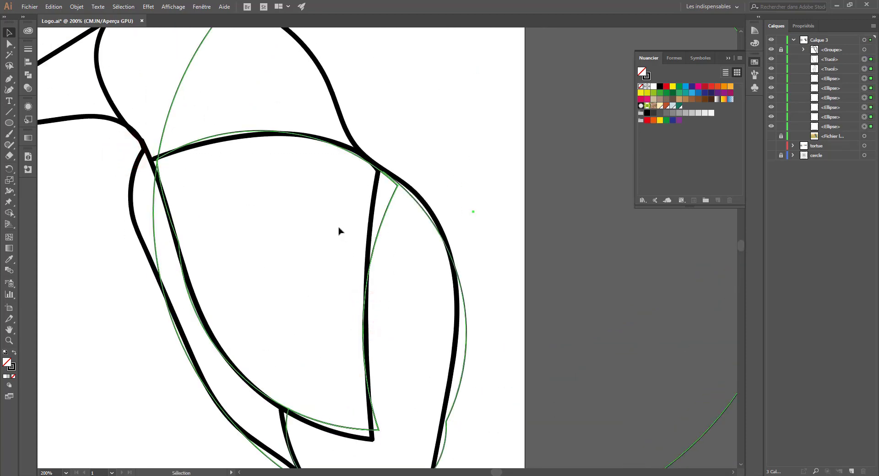
{"action": "left_click", "coordinate": [8, 212]}
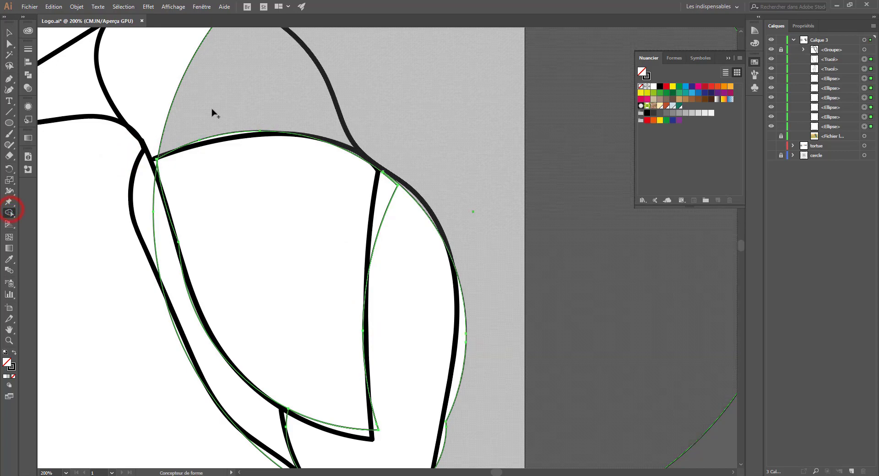
{"action": "key", "text": "ctrl+minus"}
{"action": "key", "text": "ctrl+minus"}
{"action": "key", "text": "ctrl+minus"}
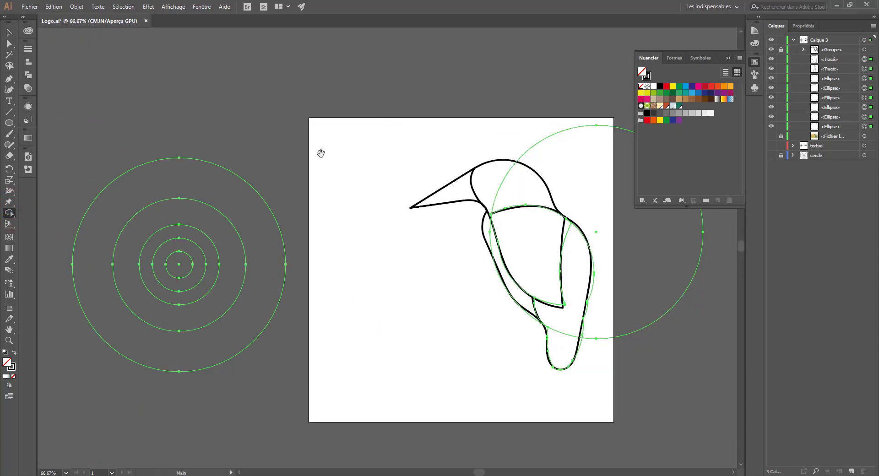
{"action": "left_click_drag", "start_coordinate": [332, 160], "coordinate": [159, 167]}
{"action": "left_click", "coordinate": [444, 194]}
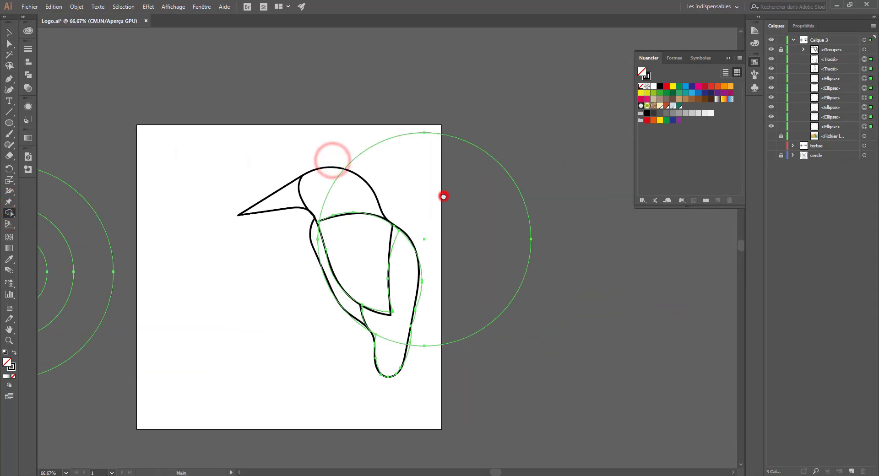
{"action": "left_click", "coordinate": [393, 184], "text": "alt"}
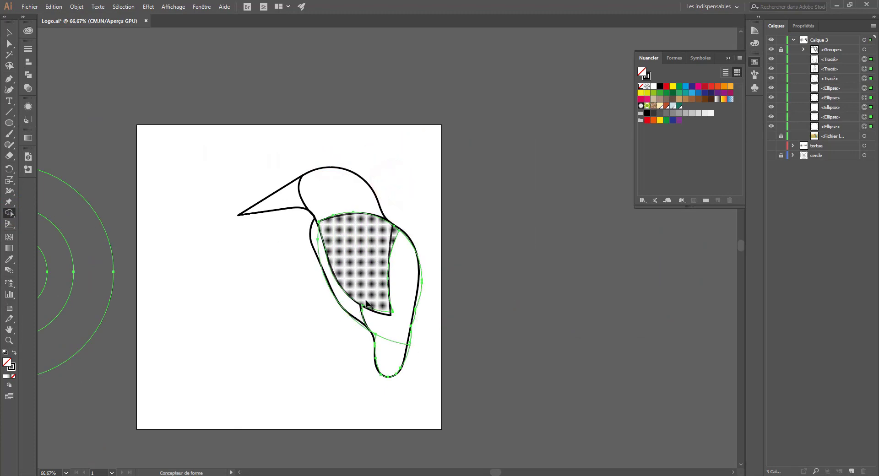
{"action": "mouse_move", "coordinate": [408, 298]}
{"action": "left_mouse_down"}
{"action": "mouse_move", "coordinate": [393, 337]}
{"action": "mouse_move", "coordinate": [399, 329]}
{"action": "left_mouse_up"}
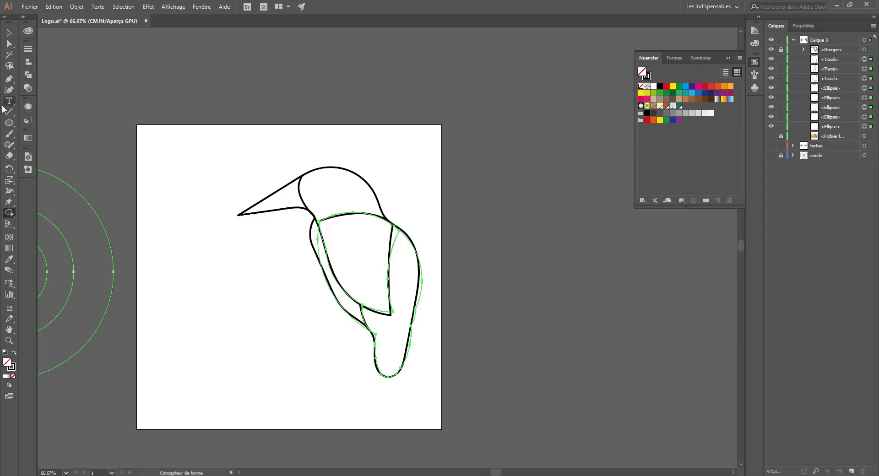
Deselect the shapes and place a copy of the third-smallest circle on the kingfisher's head, touching the crown
{"action": "key", "text": "space"}
{"action": "left_click_drag", "start_coordinate": [187, 219], "coordinate": [285, 201]}
{"action": "left_click", "coordinate": [6, 33]}
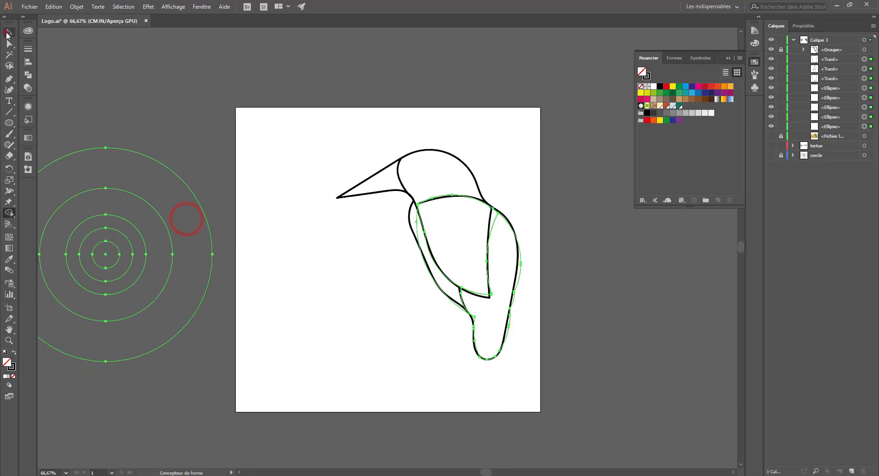
{"action": "left_click", "coordinate": [157, 90]}
{"action": "left_click_drag", "start_coordinate": [140, 233], "coordinate": [464, 170]}
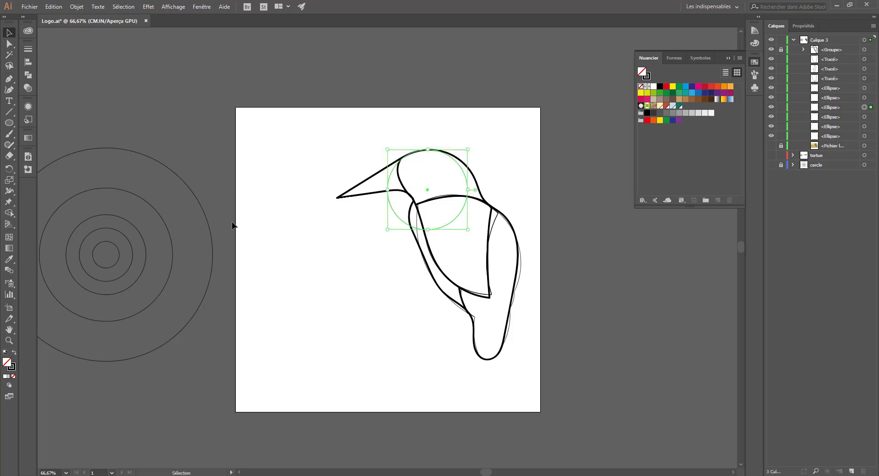
Place a copy of the second-smallest circle inside the head, along the curve where the beak meets the face
{"action": "left_click", "coordinate": [133, 251]}
{"action": "left_click_drag", "start_coordinate": [135, 253], "coordinate": [171, 238]}
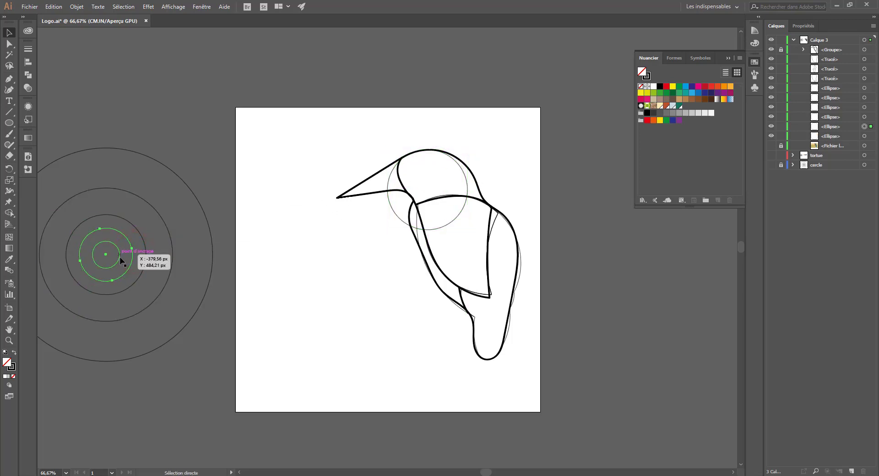
{"action": "left_click_drag", "start_coordinate": [130, 269], "coordinate": [448, 191]}
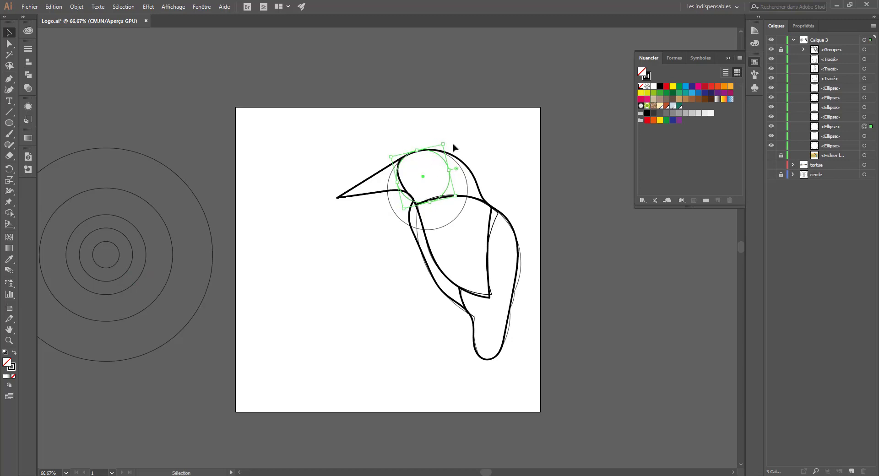
{"action": "double_click", "coordinate": [132, 247]}
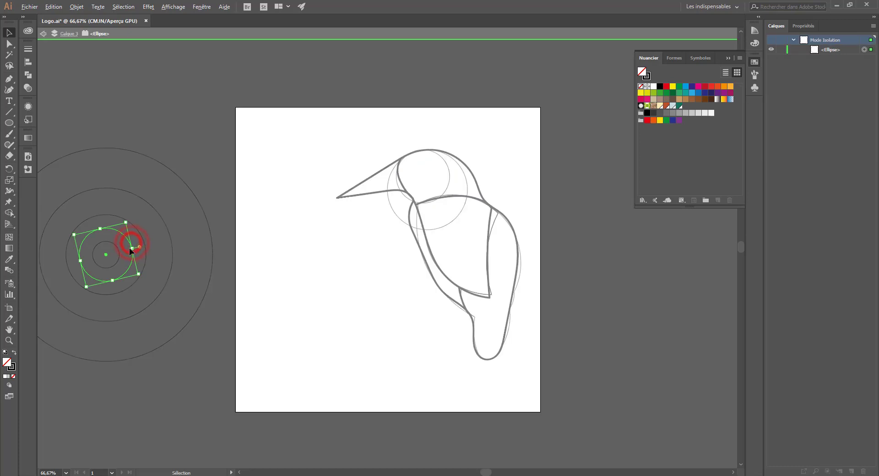
{"action": "left_click", "coordinate": [44, 33]}
{"action": "left_click", "coordinate": [44, 33]}
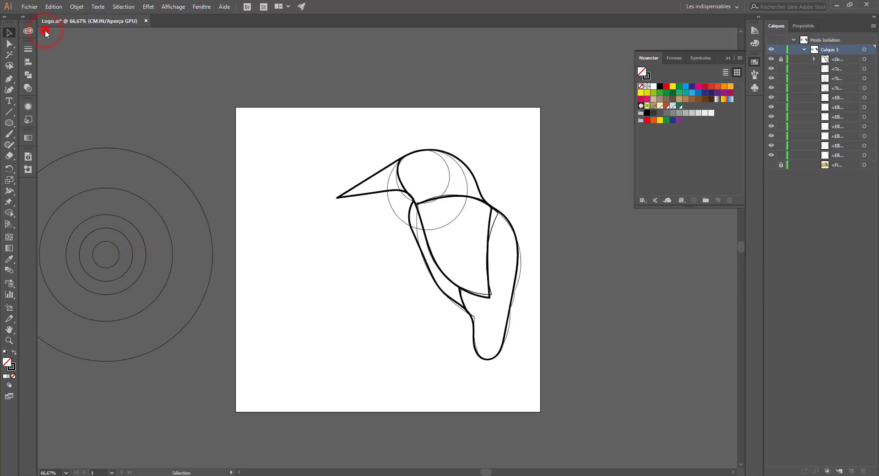
{"action": "left_click", "coordinate": [138, 235]}
{"action": "left_click_drag", "start_coordinate": [146, 245], "coordinate": [474, 183]}
{"action": "key", "text": "ctrl+z"}
Place a copy of the second-largest circle over the head so that its edge follows the nape
{"action": "left_click", "coordinate": [166, 229]}
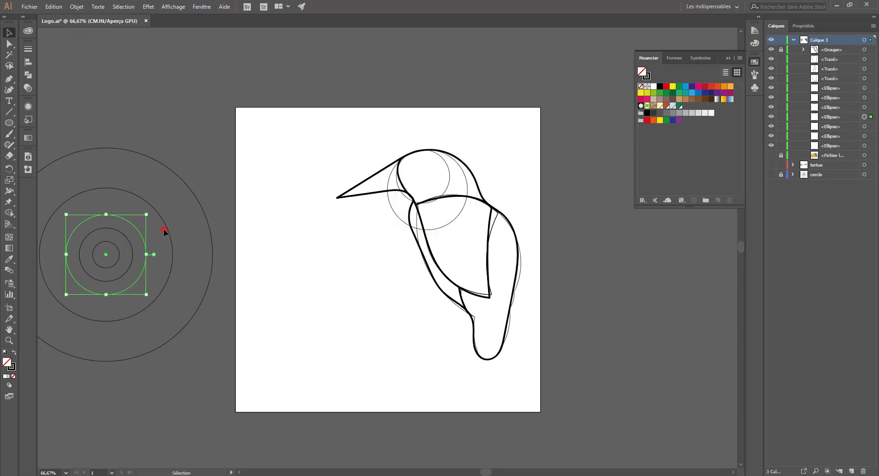
{"action": "left_click_drag", "start_coordinate": [168, 233], "coordinate": [479, 193]}
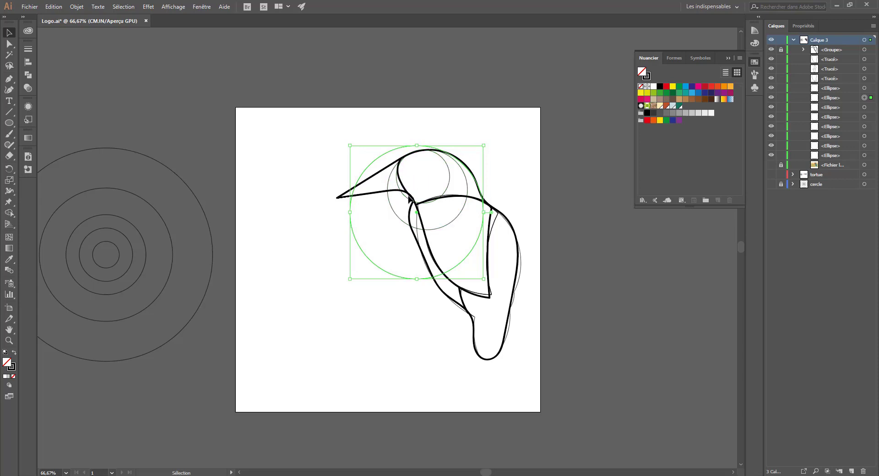
Try to remove the parts of the head circles outside the outline with the Shape Builder tool, and undo it
{"action": "left_click_drag", "start_coordinate": [561, 112], "coordinate": [321, 300]}
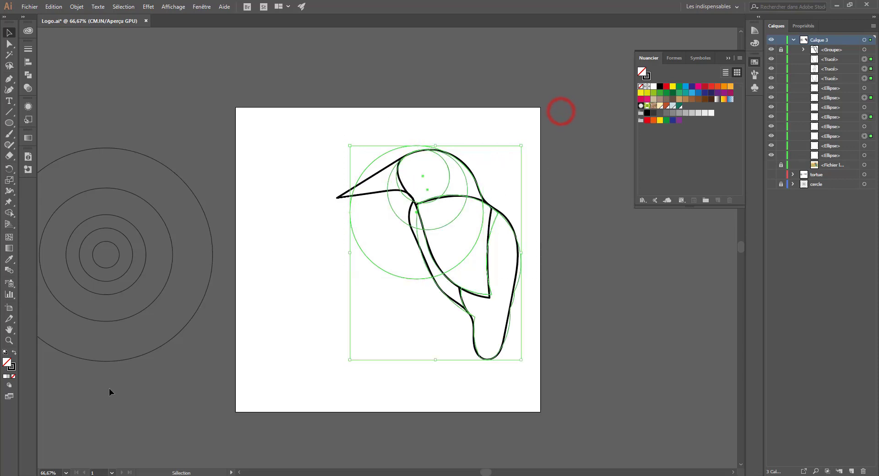
{"action": "left_click", "coordinate": [10, 213]}
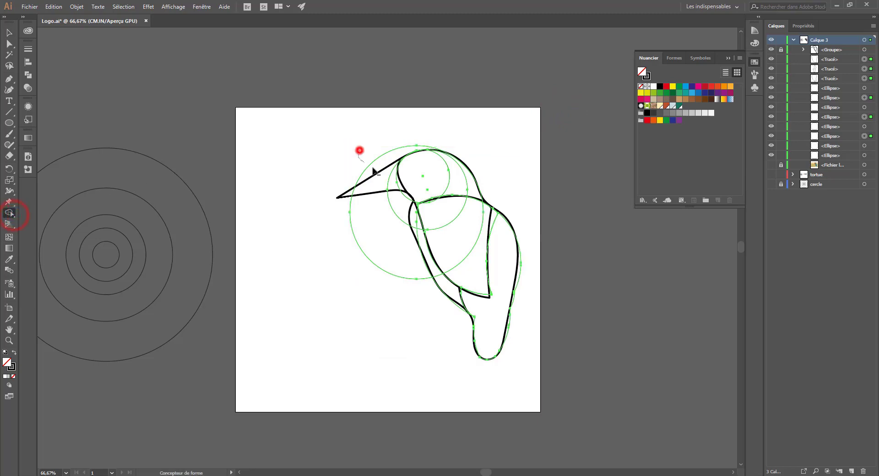
{"action": "left_click_drag", "start_coordinate": [373, 170], "coordinate": [388, 192]}
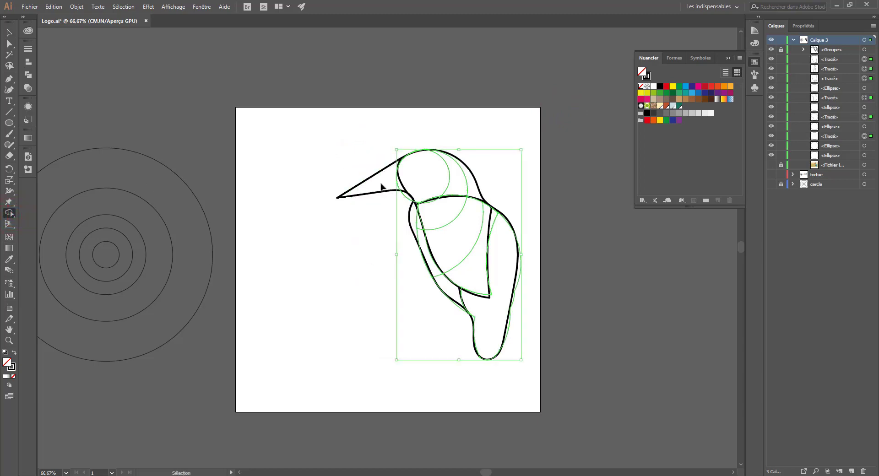
{"action": "key", "text": "ctrl+1"}
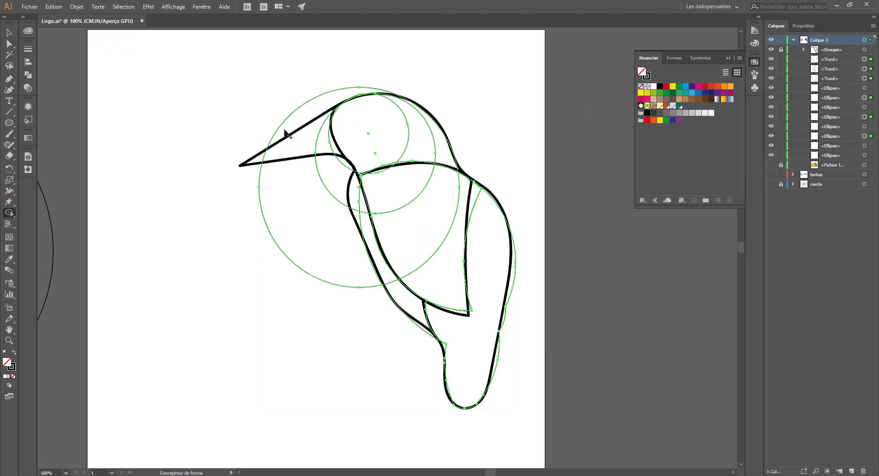
Nudge the small and medium head circles together slightly upward over the kingfisher's crown and deselect them
{"action": "left_click", "coordinate": [8, 30]}
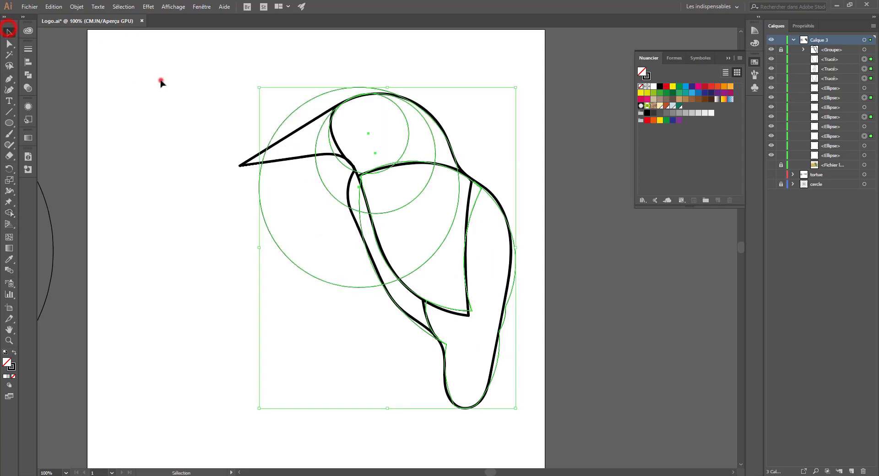
{"action": "left_click", "coordinate": [161, 81]}
{"action": "left_click", "coordinate": [397, 106]}
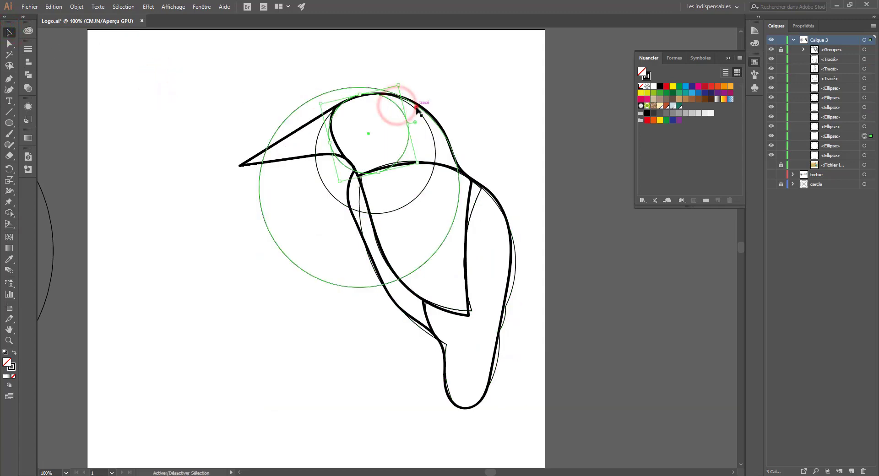
{"action": "left_click", "coordinate": [414, 106], "text": "shift"}
{"action": "left_click", "coordinate": [408, 140]}
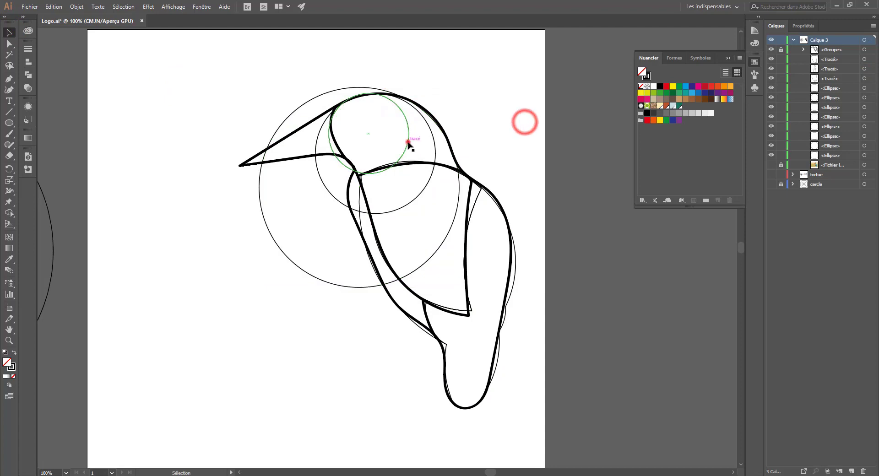
{"action": "left_click", "coordinate": [435, 149], "text": "shift"}
{"action": "key", "text": "Up"}
{"action": "key", "text": "Up"}
{"action": "key", "text": "Up"}
{"action": "key", "text": "Up"}
{"action": "key", "text": "Up"}
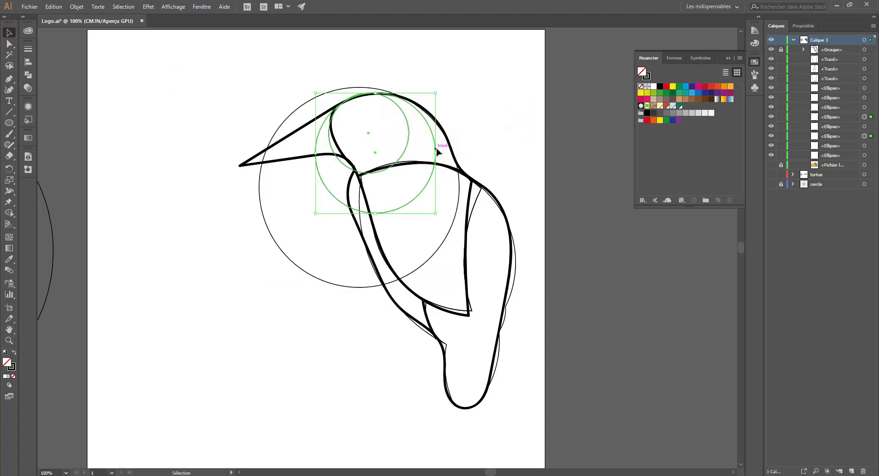
{"action": "left_click", "coordinate": [457, 96]}
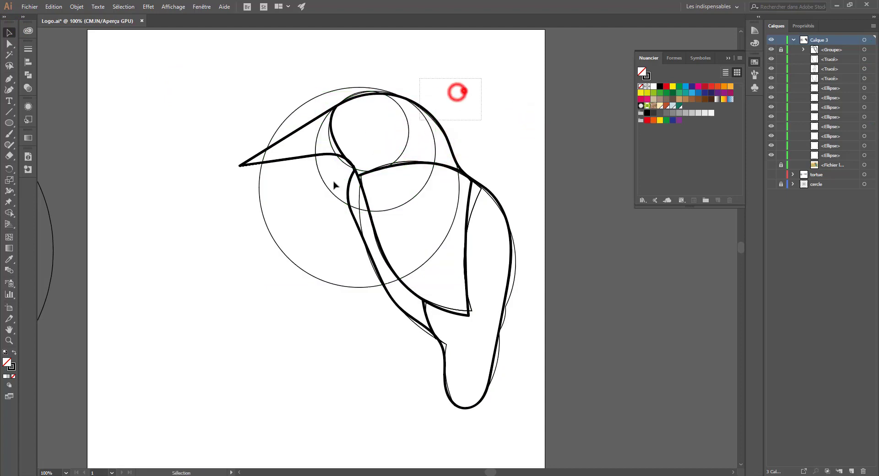
{"action": "key", "text": "ctrl+a"}
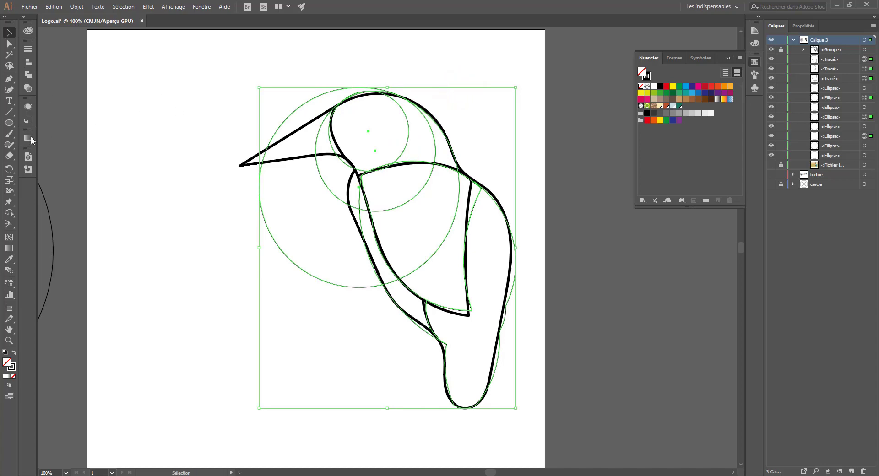
{"action": "key", "text": "ctrl+a"}
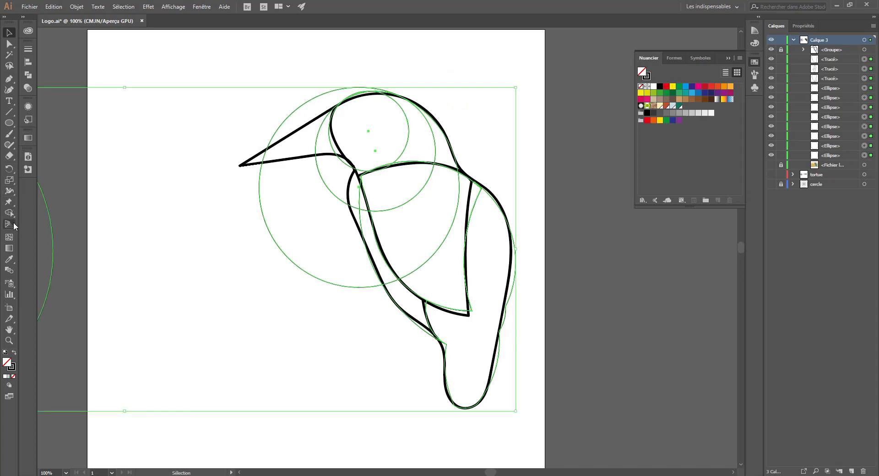
{"action": "left_click", "coordinate": [9, 213]}
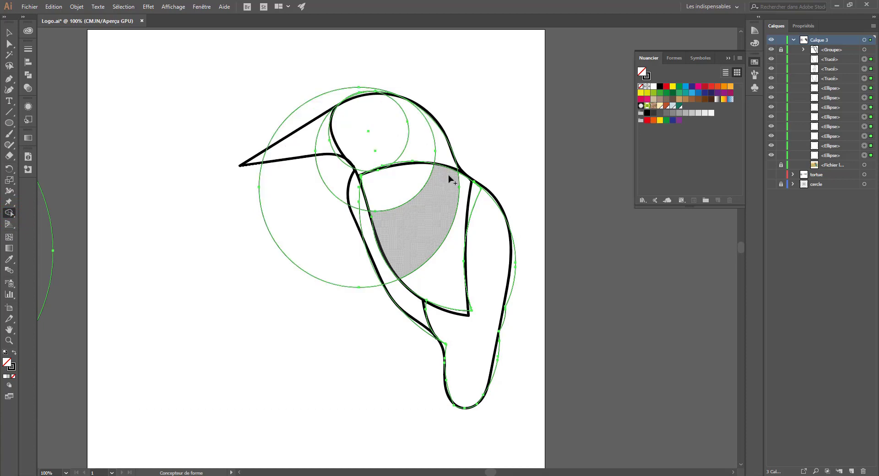
{"action": "left_click", "coordinate": [9, 33]}
Nudge the largest head circle slightly downward along the nape and deselect it
{"action": "left_click", "coordinate": [146, 76]}
{"action": "left_click", "coordinate": [439, 133]}
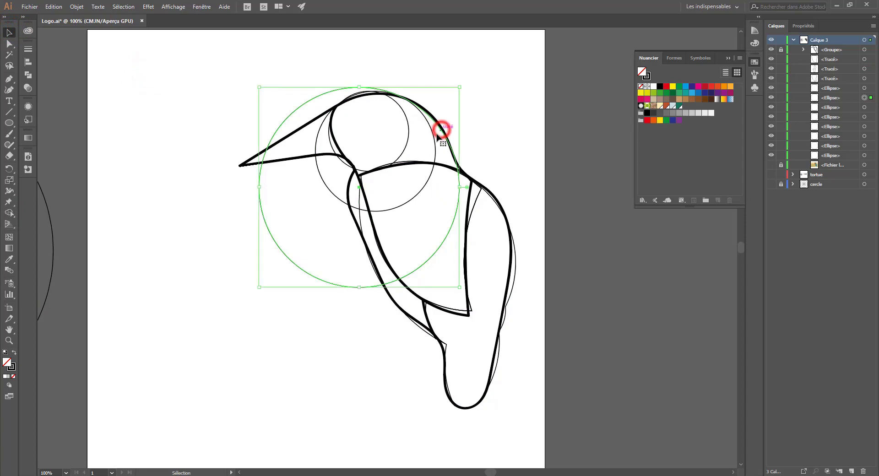
{"action": "left_click", "coordinate": [483, 86]}
Select all shapes and use the Shape Builder tool to merge the wing sections into one shape and clean up the head's back
{"action": "key", "text": "ctrl+a"}
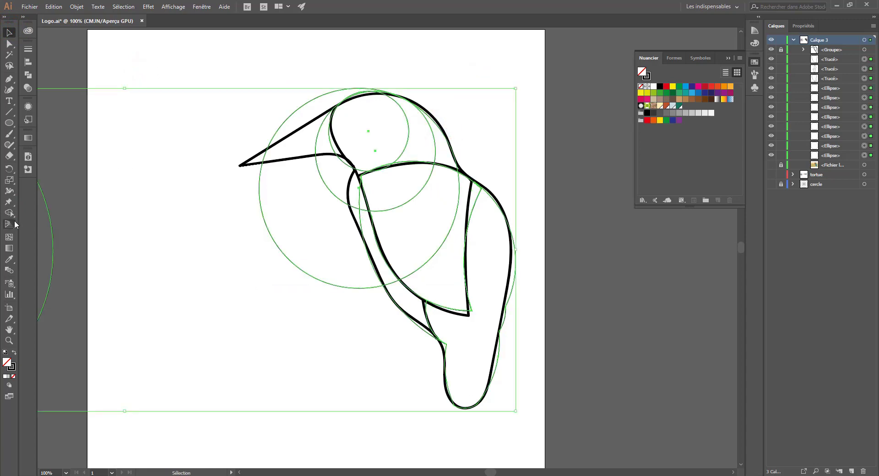
{"action": "left_click", "coordinate": [9, 213]}
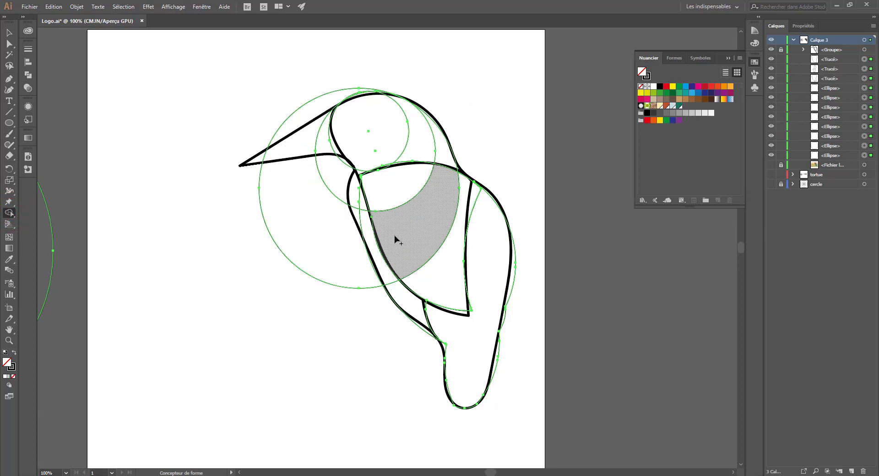
{"action": "mouse_move", "coordinate": [391, 191]}
{"action": "left_mouse_down"}
{"action": "mouse_move", "coordinate": [435, 251]}
{"action": "mouse_move", "coordinate": [458, 257]}
{"action": "left_mouse_up"}
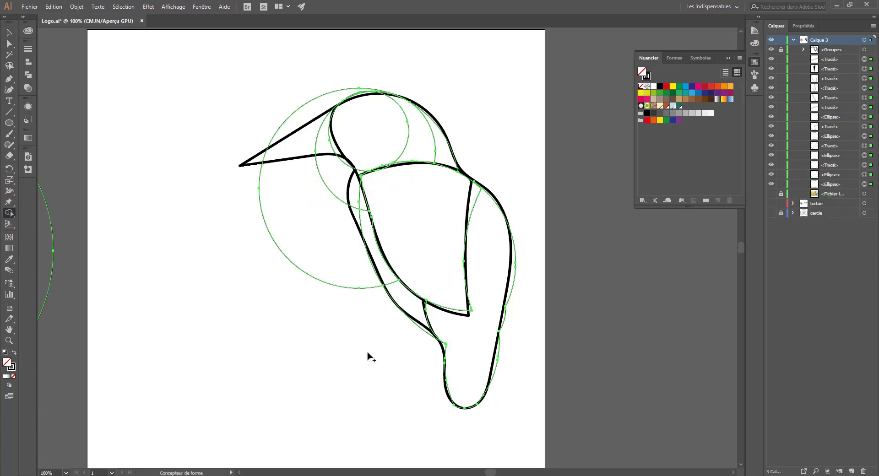
{"action": "left_click", "coordinate": [389, 173]}
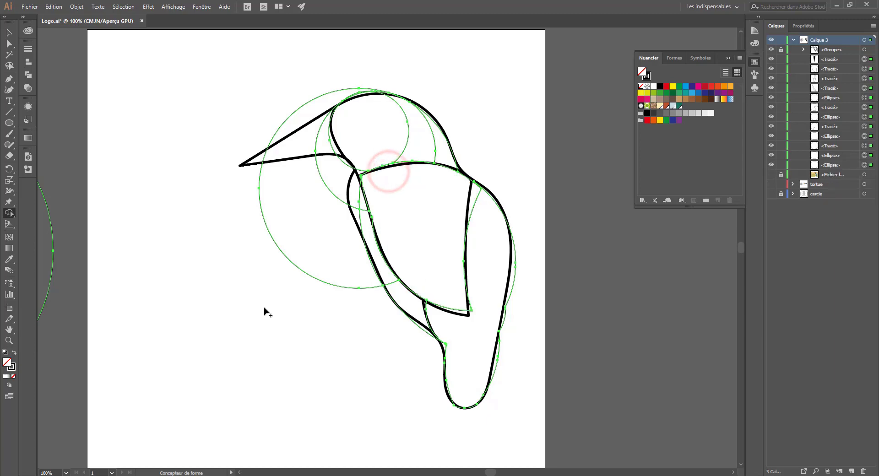
{"action": "left_click_drag", "start_coordinate": [446, 149], "coordinate": [383, 137]}
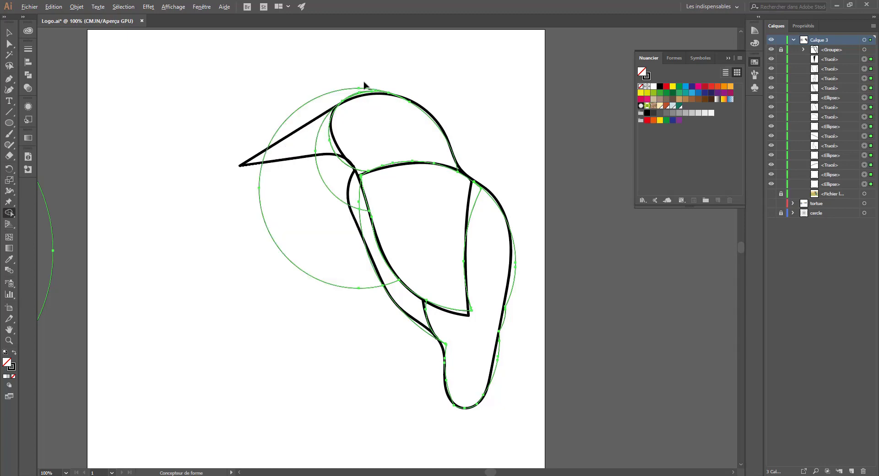
Remove the head-circle parts lying outside the bird with the Shape Builder tool and merge the breast strip into one shape
{"action": "mouse_move", "coordinate": [364, 81]}
{"action": "left_mouse_down"}
{"action": "mouse_move", "coordinate": [338, 94]}
{"action": "mouse_move", "coordinate": [300, 139]}
{"action": "left_mouse_up"}
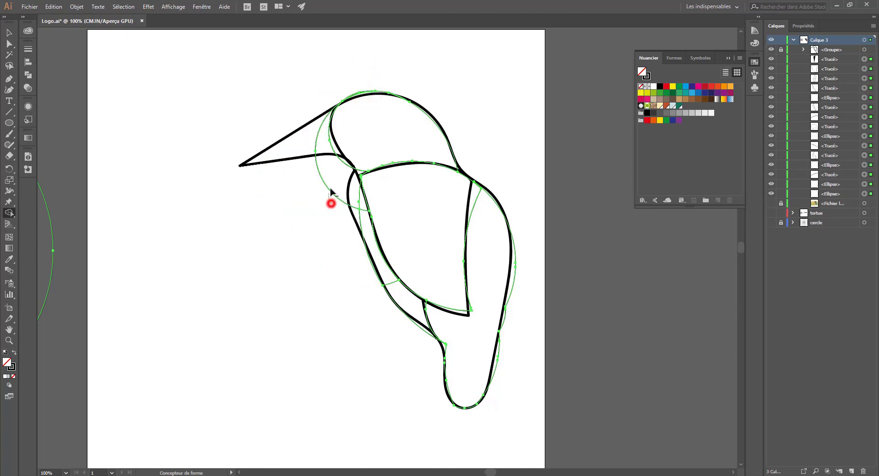
{"action": "left_click_drag", "start_coordinate": [331, 188], "coordinate": [332, 194]}
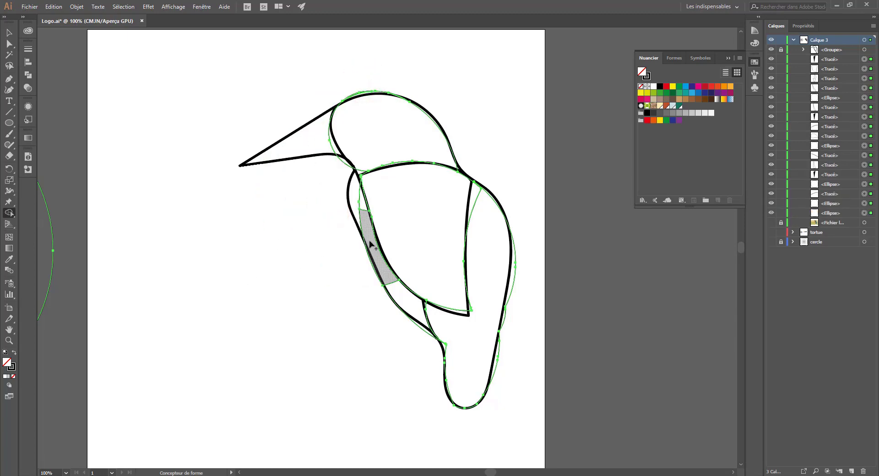
{"action": "mouse_move", "coordinate": [411, 303]}
{"action": "left_mouse_down"}
{"action": "mouse_move", "coordinate": [385, 271]}
{"action": "mouse_move", "coordinate": [362, 204]}
{"action": "mouse_move", "coordinate": [337, 212]}
{"action": "left_mouse_up"}
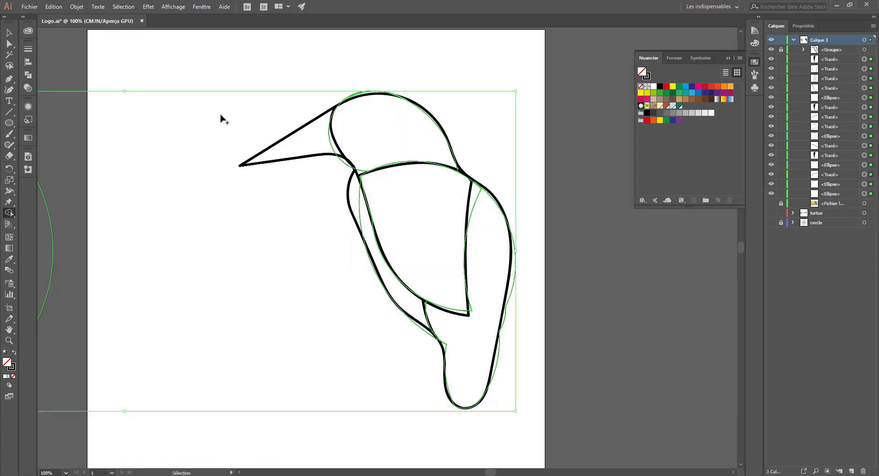
Place two copies of the second-largest circle over the beak, one along its lower edge and one along its upper edge
{"action": "key", "text": "ctrl+minus"}
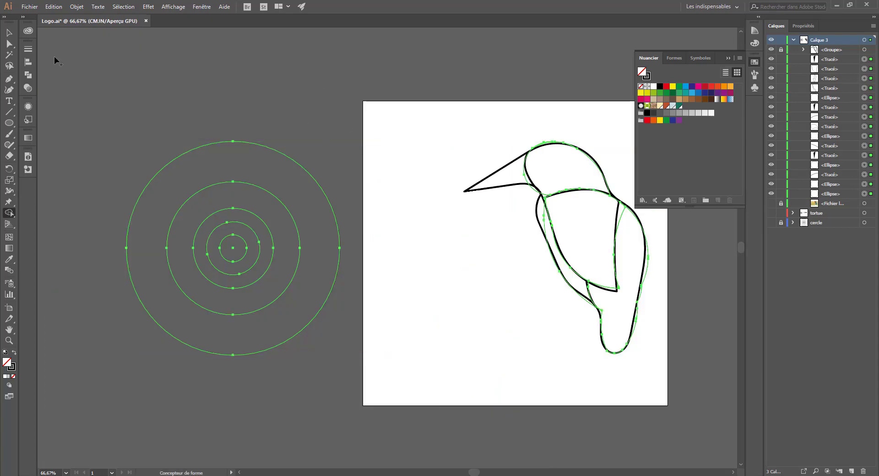
{"action": "left_click", "coordinate": [10, 32]}
{"action": "left_click", "coordinate": [206, 57]}
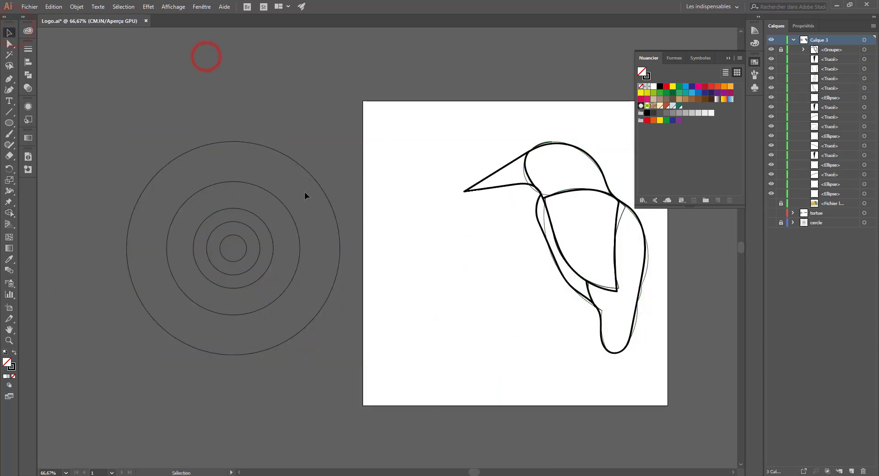
{"action": "left_click", "coordinate": [283, 203]}
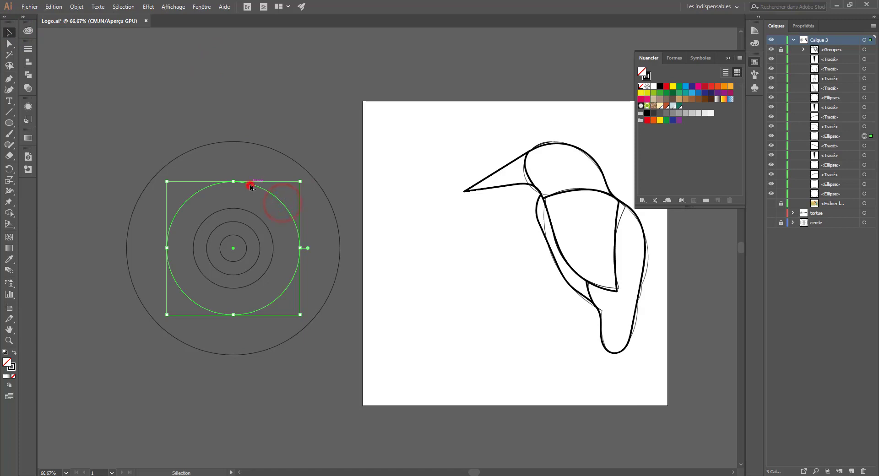
{"action": "left_click_drag", "start_coordinate": [251, 185], "coordinate": [525, 188]}
{"action": "left_click_drag", "start_coordinate": [534, 312], "coordinate": [559, 286]}
Select the beak circles with the head and remove the circle parts below the beak and over the wing with Shape Builder
{"action": "left_click", "coordinate": [455, 165]}
{"action": "left_click_drag", "start_coordinate": [445, 132], "coordinate": [520, 200]}
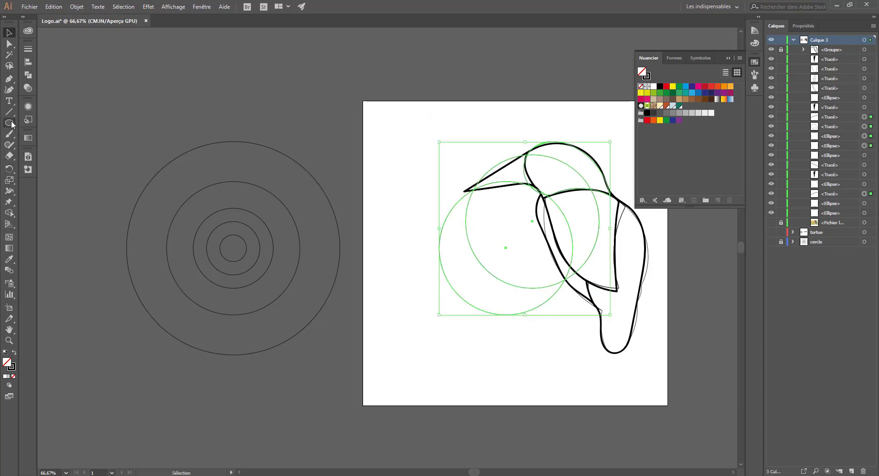
{"action": "left_click", "coordinate": [9, 215]}
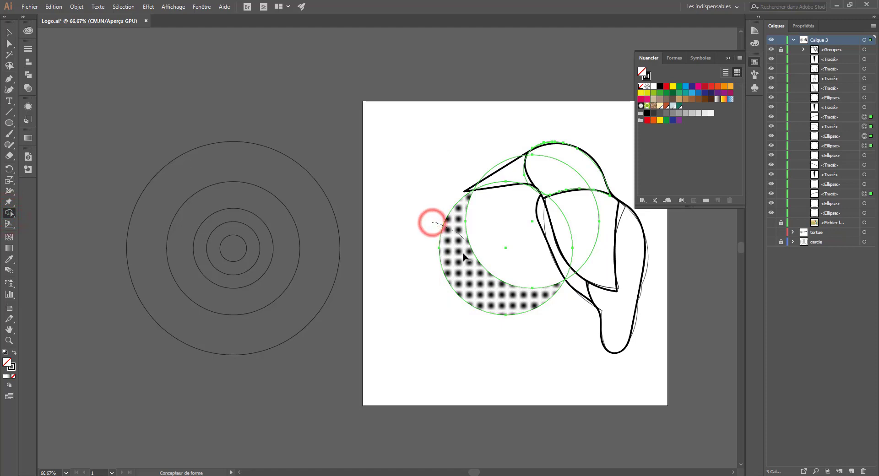
{"action": "left_click", "coordinate": [462, 255], "text": "alt"}
{"action": "left_click", "coordinate": [506, 261], "text": "alt"}
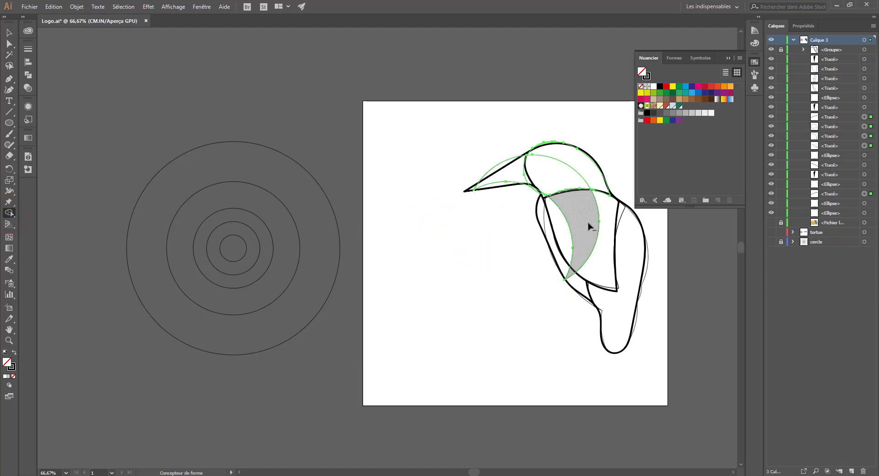
{"action": "left_click", "coordinate": [589, 225]}
Merge the head sections split by the beak circles into one shape with the Shape Builder tool and deselect
{"action": "left_click", "coordinate": [572, 155]}
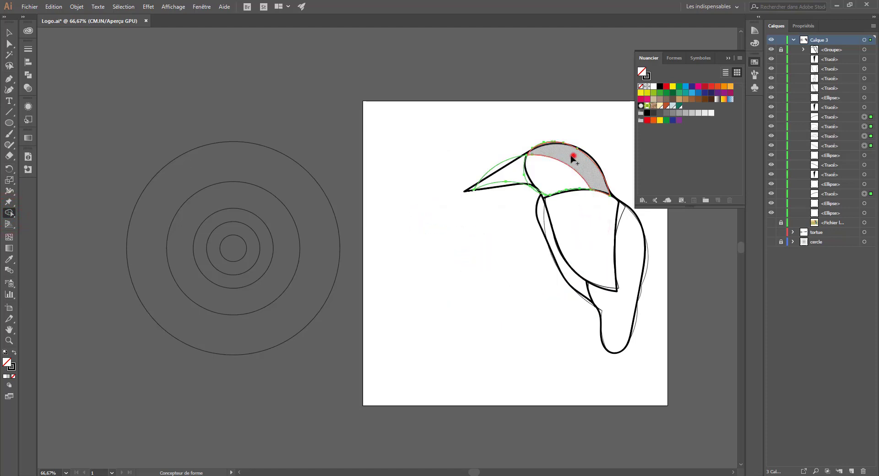
{"action": "left_click", "coordinate": [9, 32]}
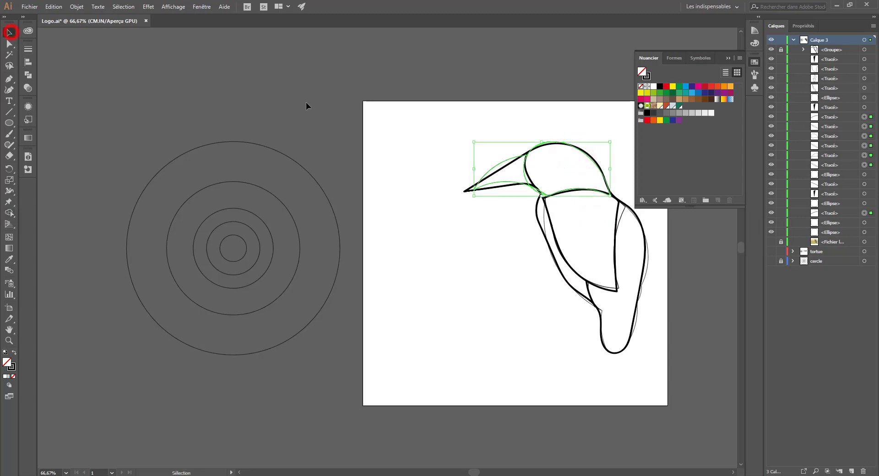
{"action": "key", "text": "ctrl+plus"}
{"action": "key", "text": "ctrl+plus"}
{"action": "key", "text": "ctrl+plus"}
{"action": "left_click_drag", "start_coordinate": [471, 145], "coordinate": [421, 62]}
{"action": "left_click", "coordinate": [9, 213]}
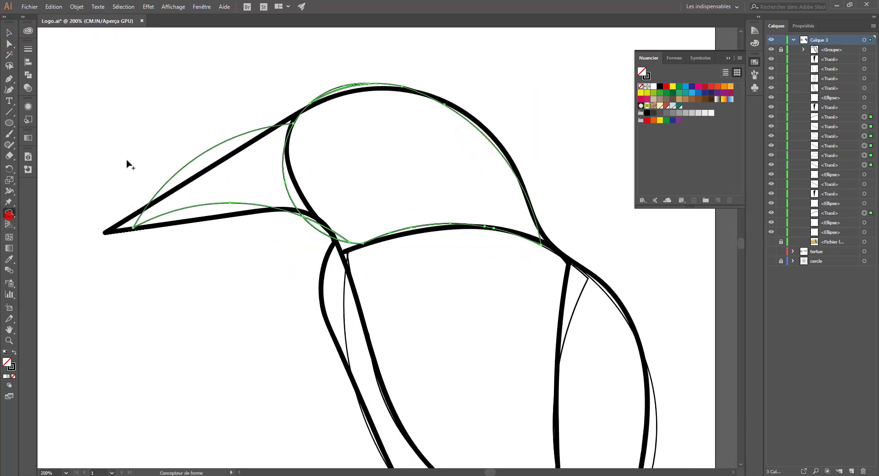
{"action": "mouse_move", "coordinate": [363, 131]}
{"action": "left_mouse_down"}
{"action": "mouse_move", "coordinate": [348, 108]}
{"action": "mouse_move", "coordinate": [362, 132]}
{"action": "mouse_move", "coordinate": [332, 198]}
{"action": "left_mouse_up"}
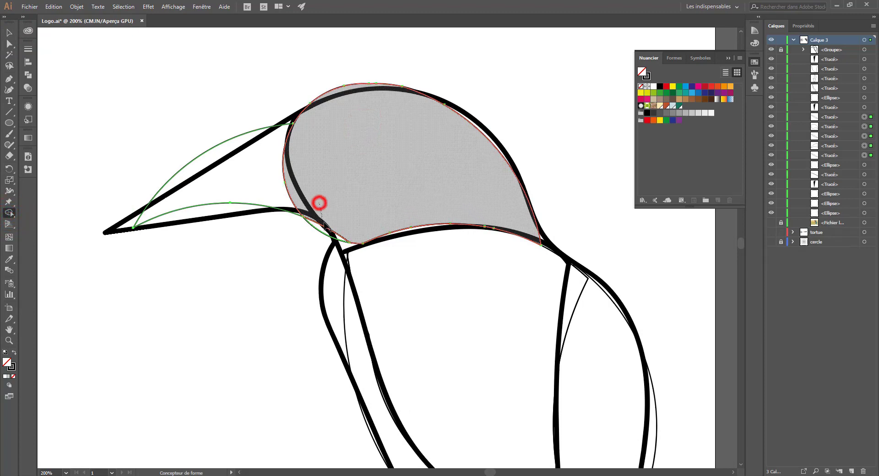
{"action": "left_click", "coordinate": [319, 202]}
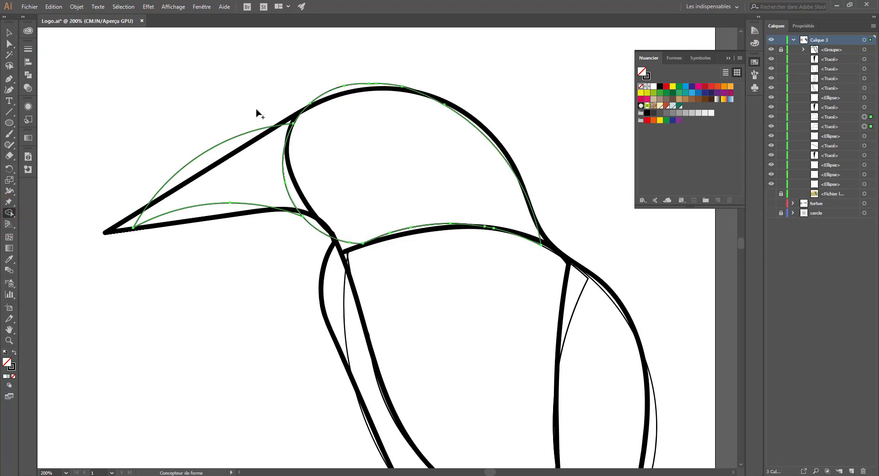
{"action": "left_click", "coordinate": [226, 71]}
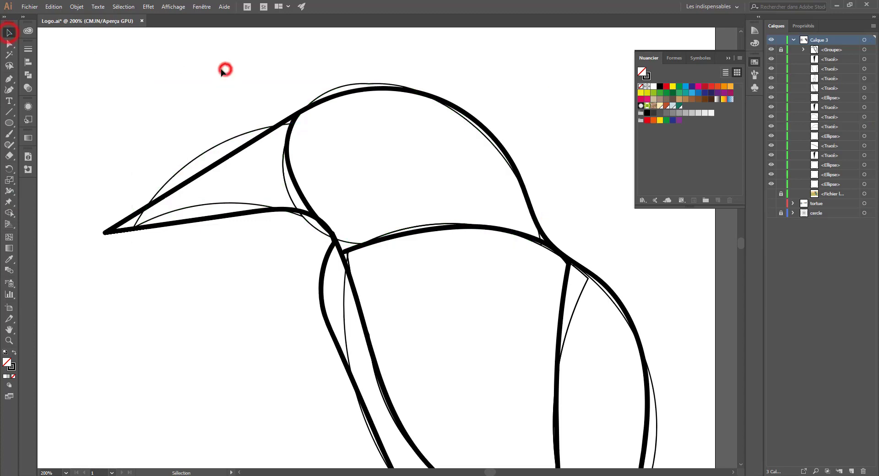
Hide the traced outline group so only the circle-built bird shapes show, and clear the selection
{"action": "key", "text": "ctrl+minus"}
{"action": "key", "text": "ctrl+minus"}
{"action": "key", "text": "ctrl+minus"}
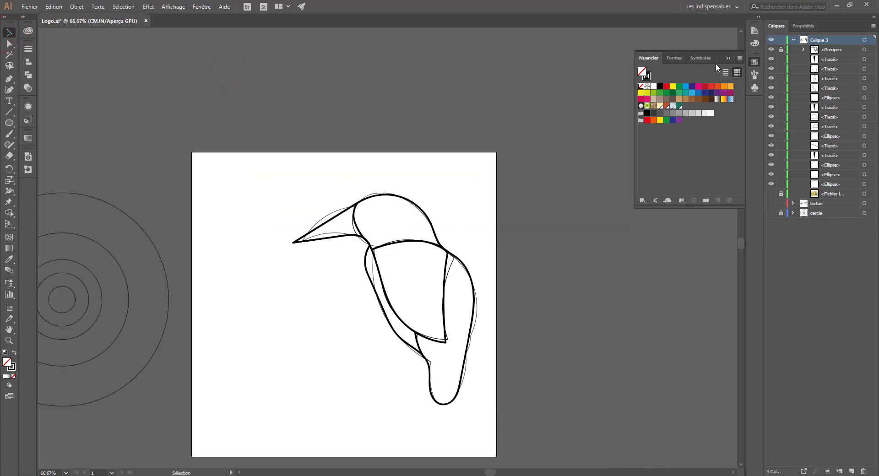
{"action": "left_click_drag", "start_coordinate": [368, 341], "coordinate": [406, 299]}
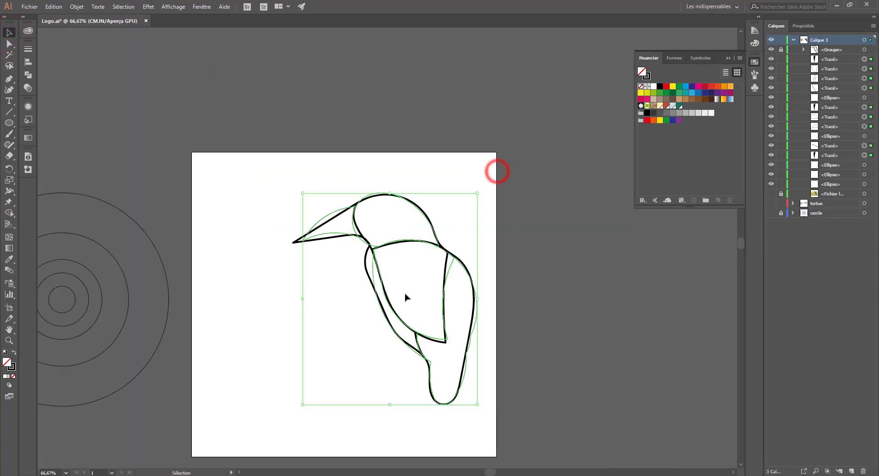
{"action": "left_click", "coordinate": [771, 49]}
{"action": "left_click", "coordinate": [499, 225]}
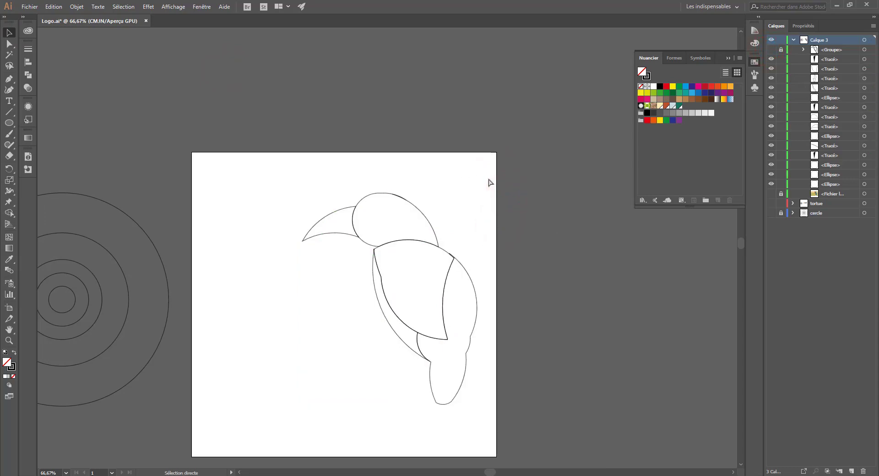
Move the back shape's stray anchor point at the shoulder onto the wing's upper edge with the Direct Selection tool
{"action": "key", "text": "ctrl+plus"}
{"action": "key", "text": "ctrl+plus"}
{"action": "key", "text": "ctrl+plus"}
{"action": "key", "text": "ctrl+plus"}
{"action": "key", "text": "ctrl+minus"}
{"action": "key", "text": "ctrl+minus"}
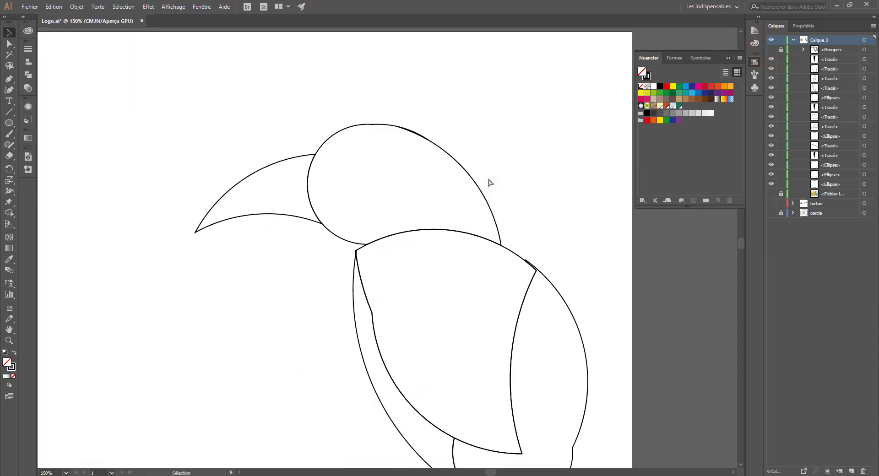
{"action": "left_click", "coordinate": [489, 220]}
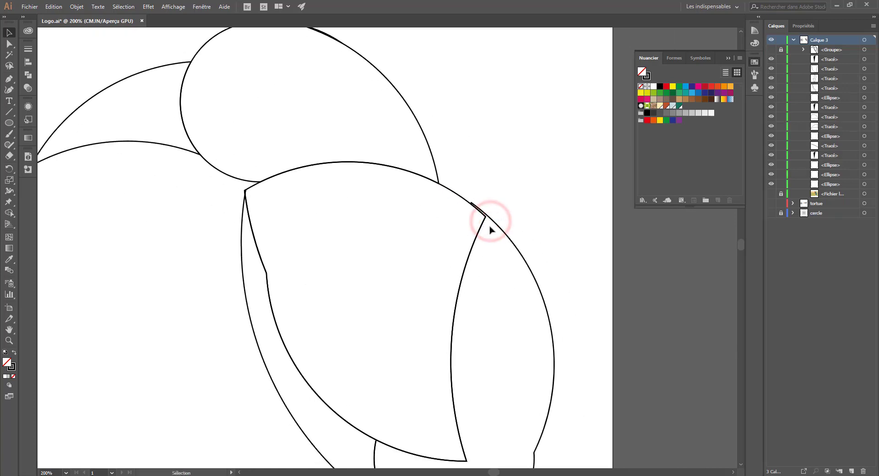
{"action": "left_click", "coordinate": [490, 229]}
{"action": "left_click_drag", "start_coordinate": [515, 157], "coordinate": [406, 270]}
{"action": "left_click", "coordinate": [520, 201]}
{"action": "left_click", "coordinate": [471, 202]}
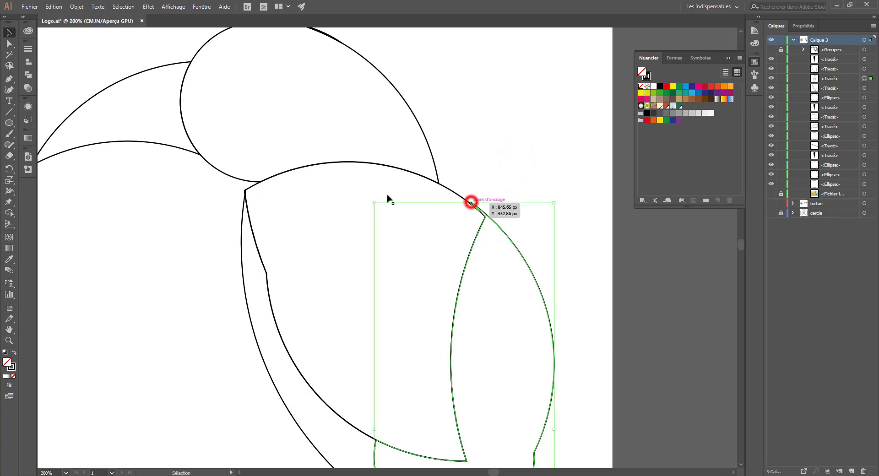
{"action": "left_click", "coordinate": [9, 44]}
{"action": "left_click", "coordinate": [438, 142]}
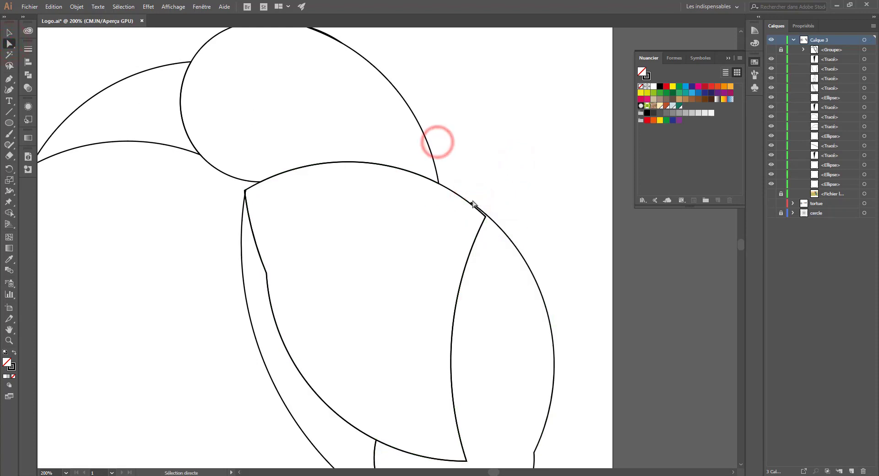
{"action": "left_click", "coordinate": [472, 202]}
{"action": "key", "text": "ctrl+plus"}
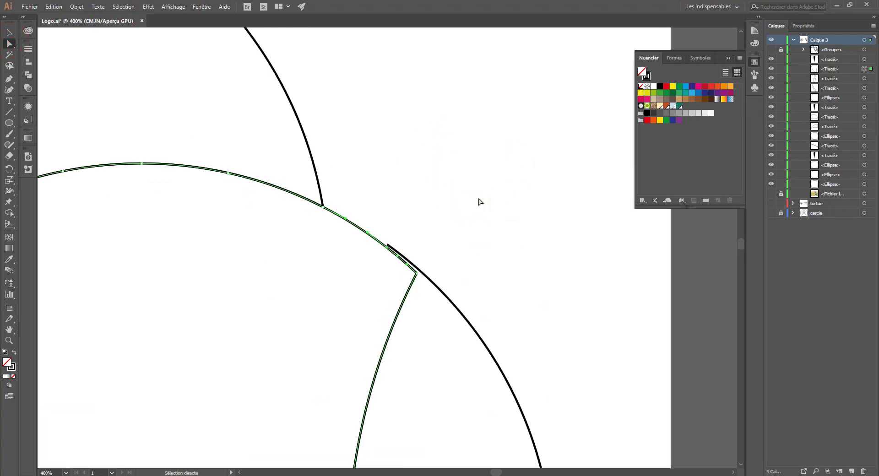
{"action": "left_click", "coordinate": [389, 249]}
{"action": "left_click", "coordinate": [390, 246]}
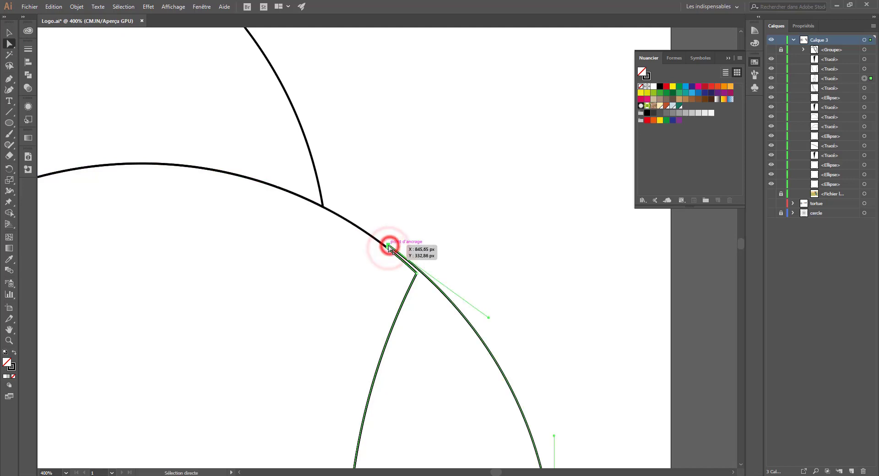
{"action": "left_click_drag", "start_coordinate": [388, 245], "coordinate": [389, 247]}
{"action": "left_click", "coordinate": [400, 210]}
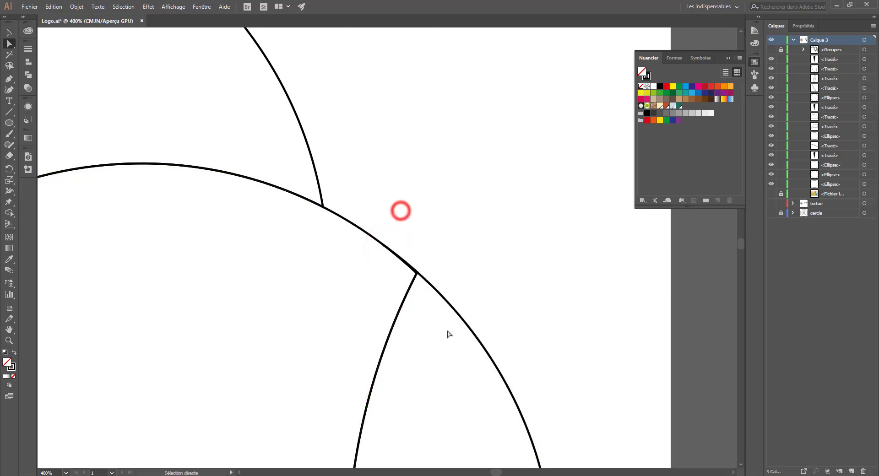
Delete the leftover sliver paths at the wing's upper front corner
{"action": "left_click_drag", "start_coordinate": [380, 212], "coordinate": [453, 218]}
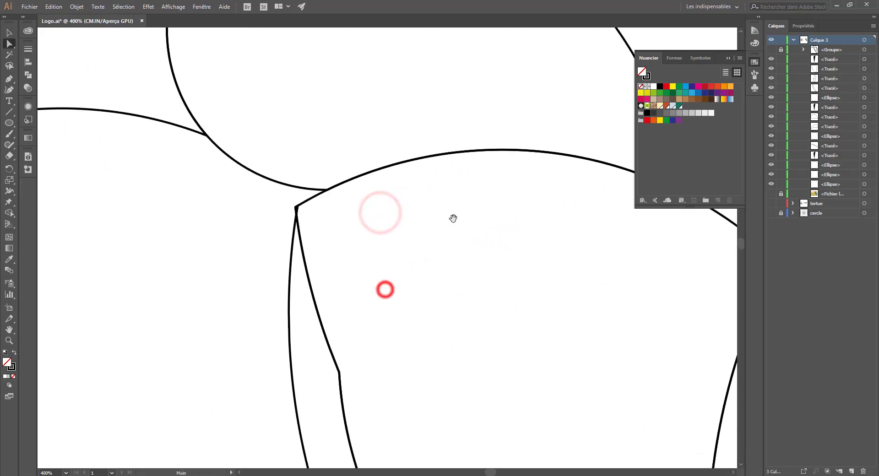
{"action": "left_click", "coordinate": [297, 208]}
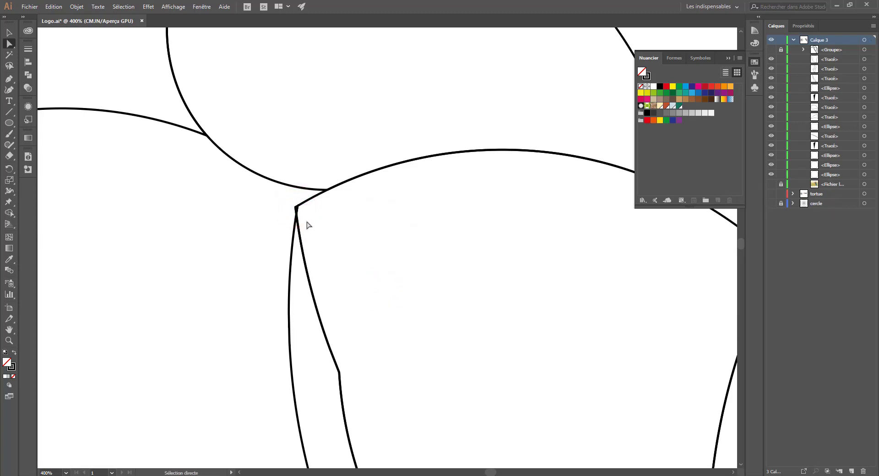
{"action": "left_click", "coordinate": [297, 208]}
{"action": "left_click", "coordinate": [823, 98]}
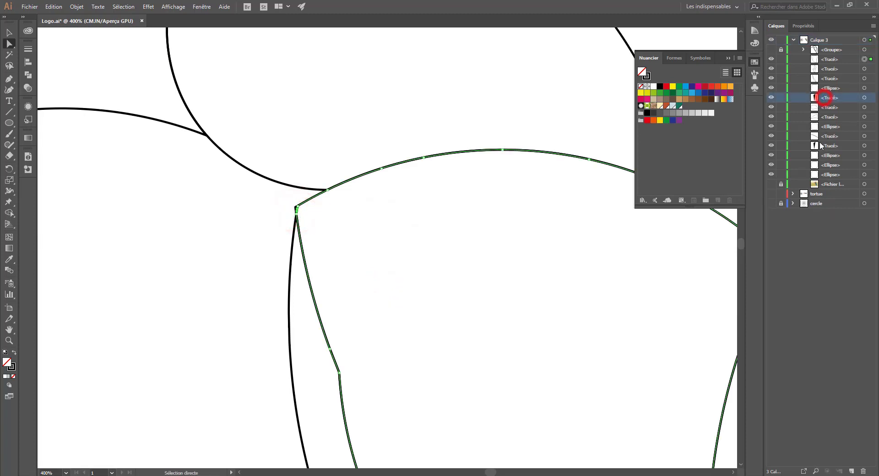
{"action": "left_click", "coordinate": [822, 145], "text": "ctrl"}
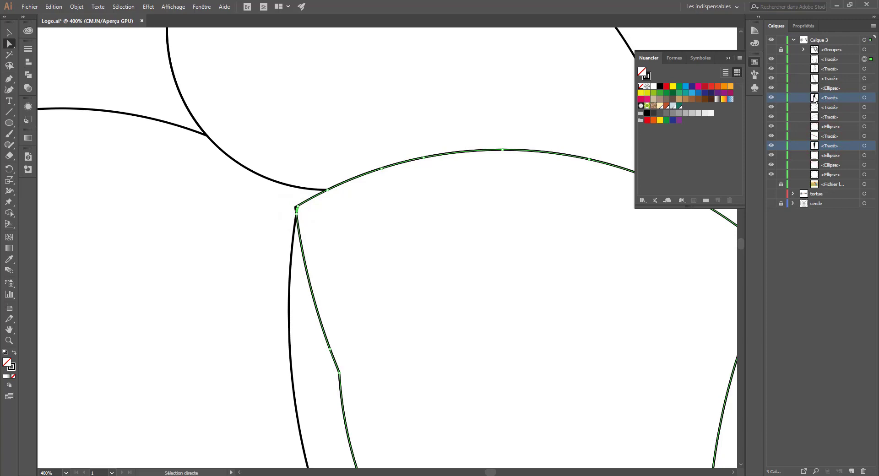
{"action": "left_click", "coordinate": [863, 471]}
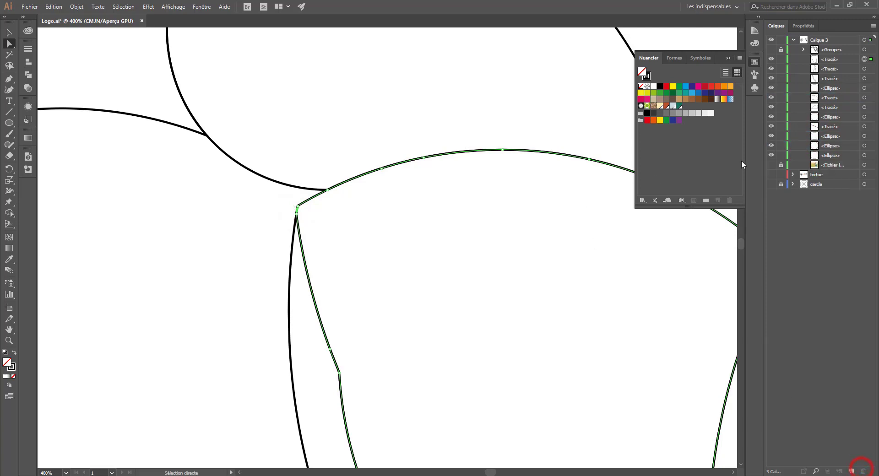
Check the remaining layer paths one by one and delete the leftover sliver path along the top of the head
{"action": "left_click", "coordinate": [865, 69]}
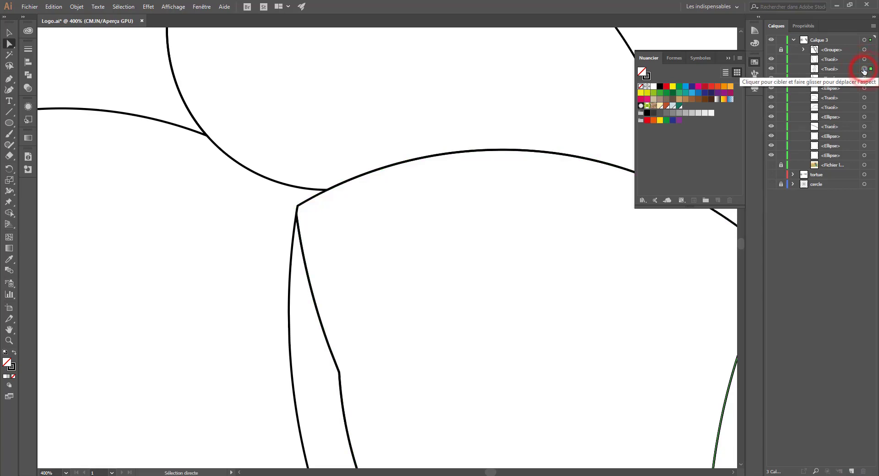
{"action": "key", "text": "ctrl+1"}
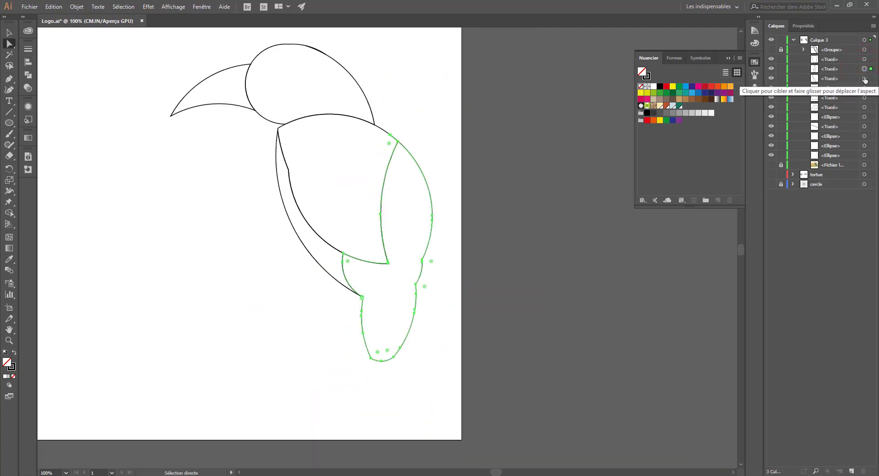
{"action": "left_click", "coordinate": [864, 78]}
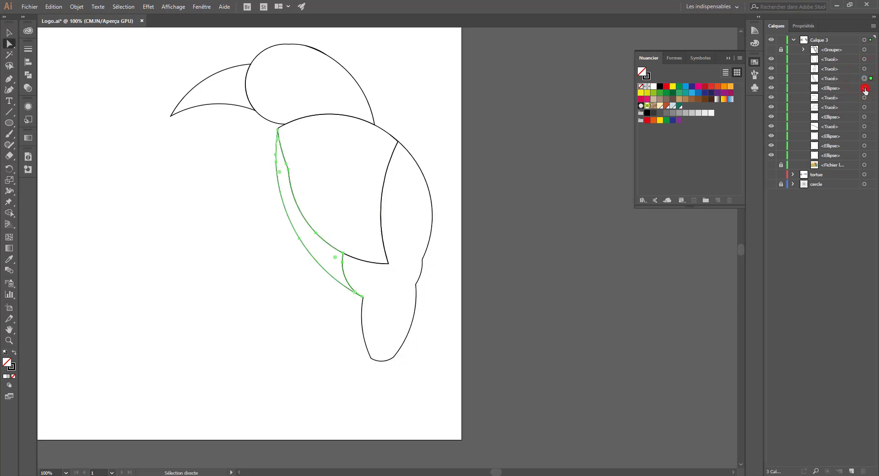
{"action": "left_click", "coordinate": [865, 88]}
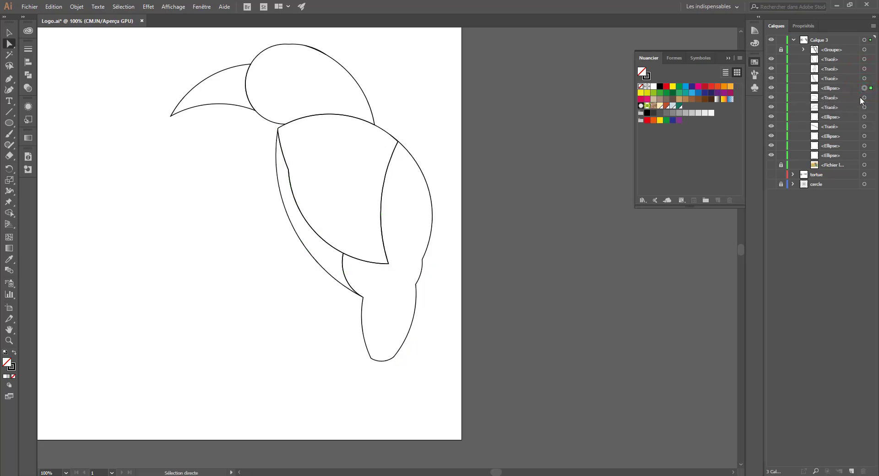
{"action": "left_click", "coordinate": [864, 108]}
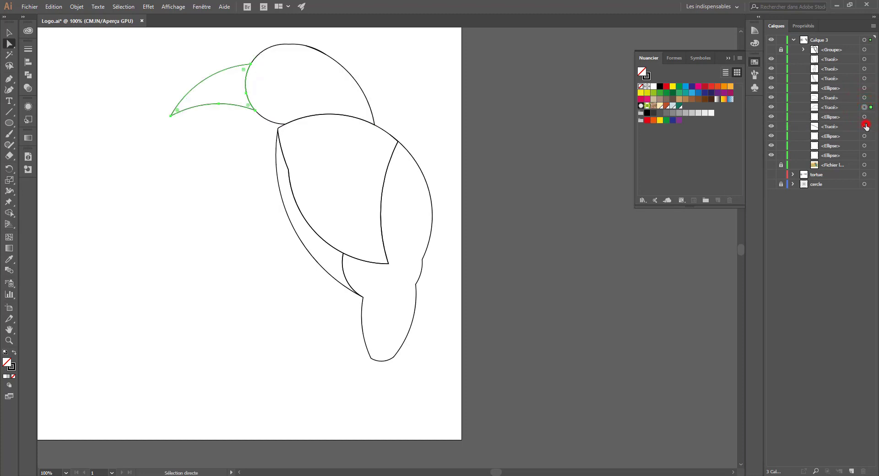
{"action": "left_click", "coordinate": [865, 126]}
{"action": "left_click_drag", "start_coordinate": [824, 130], "coordinate": [863, 471]}
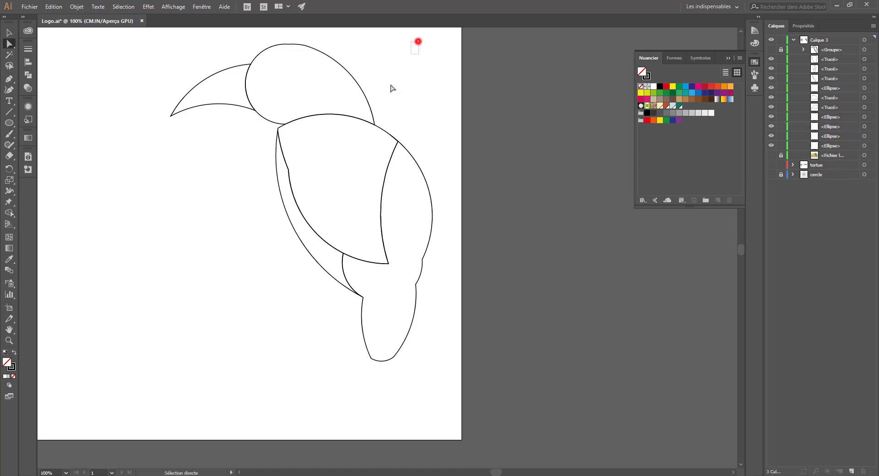
Select all the bird shapes and group them
{"action": "left_click_drag", "start_coordinate": [411, 54], "coordinate": [165, 342]}
{"action": "key", "text": "v"}
{"action": "key", "text": "ctrl+minus"}
{"action": "key", "text": "ctrl+minus"}
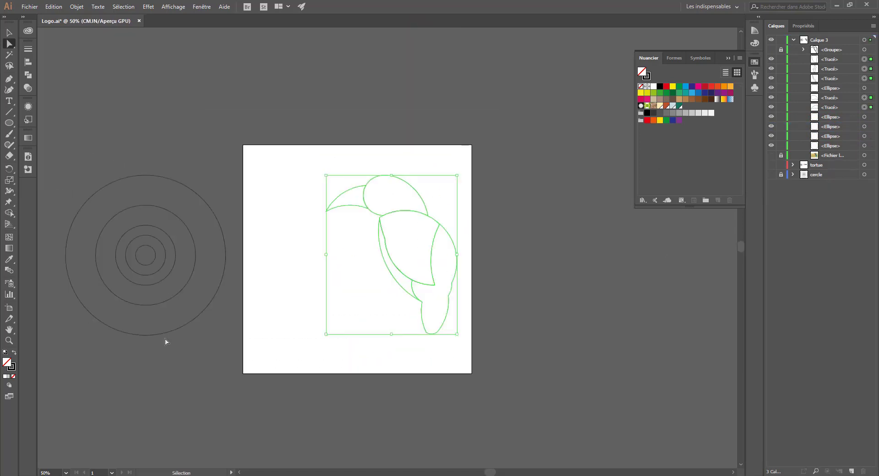
{"action": "key", "text": "ctrl+g"}
{"action": "key", "text": "a"}
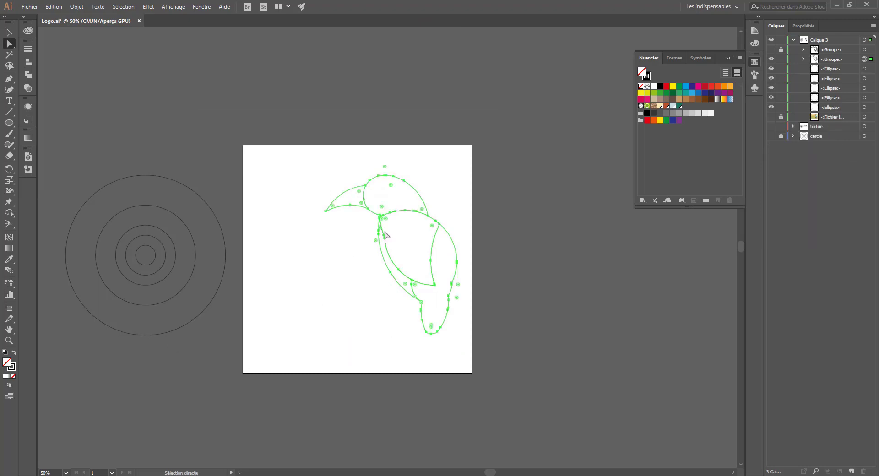
Move the bird group towards the centre of the artboard and deselect it
{"action": "left_click", "coordinate": [9, 30]}
{"action": "left_click_drag", "start_coordinate": [382, 232], "coordinate": [345, 229]}
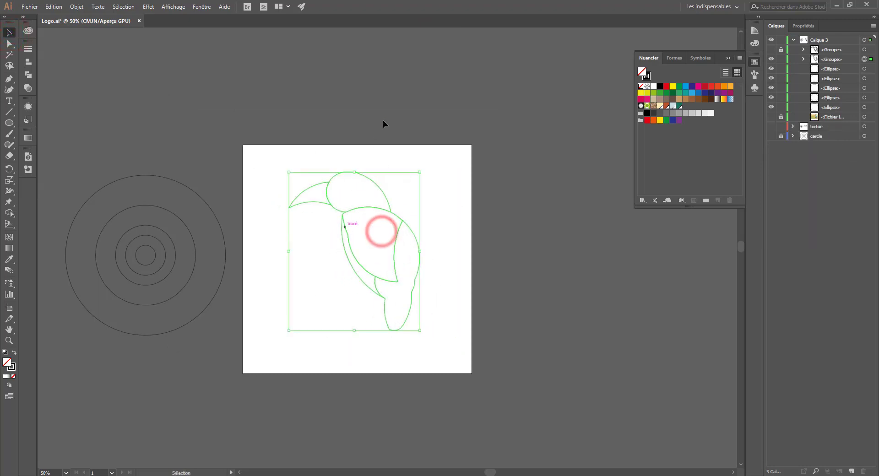
{"action": "left_click", "coordinate": [384, 119]}
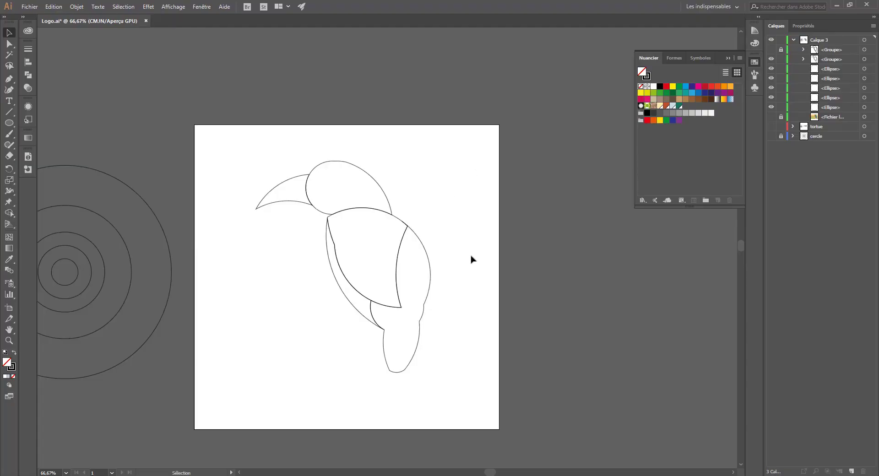
Undo the bird group's move, smooth the outer edge from the back down to the tail tip with the Smooth tool, and deselect
{"action": "left_click_drag", "start_coordinate": [447, 155], "coordinate": [358, 306]}
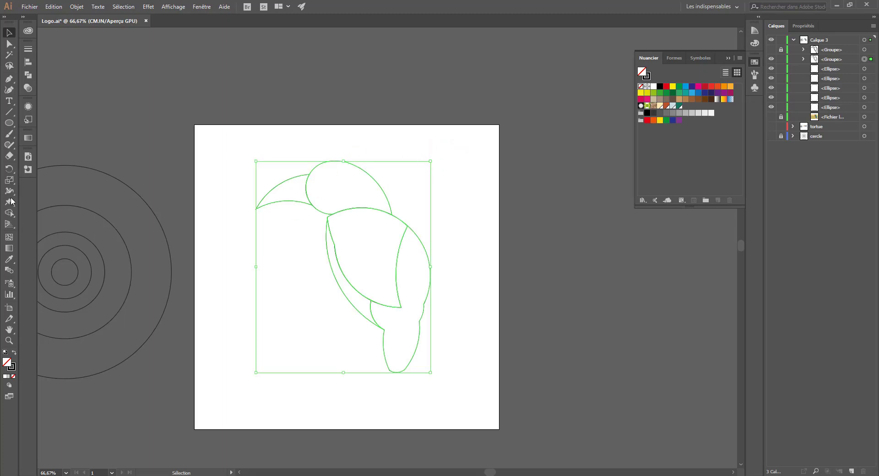
{"action": "left_click", "coordinate": [7, 147]}
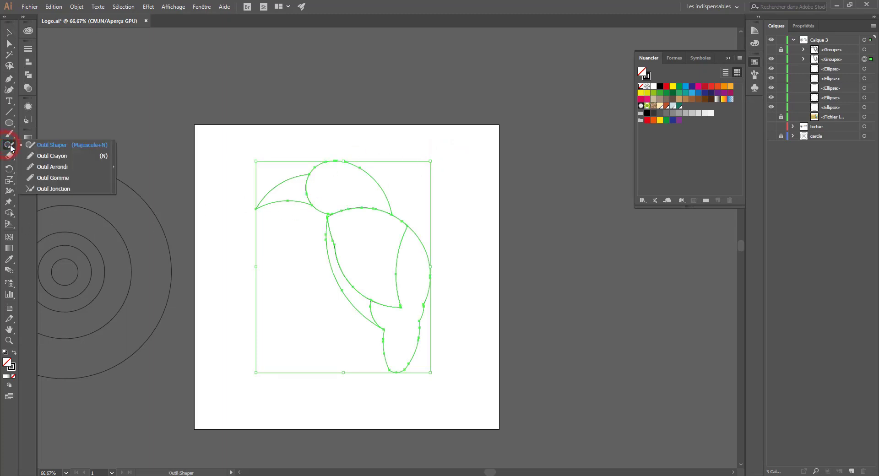
{"action": "left_click", "coordinate": [65, 169]}
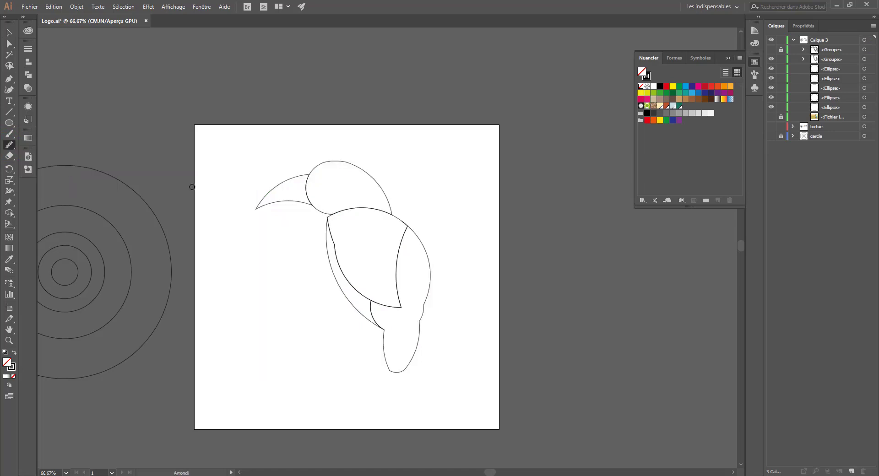
{"action": "left_click_drag", "start_coordinate": [429, 322], "coordinate": [418, 359]}
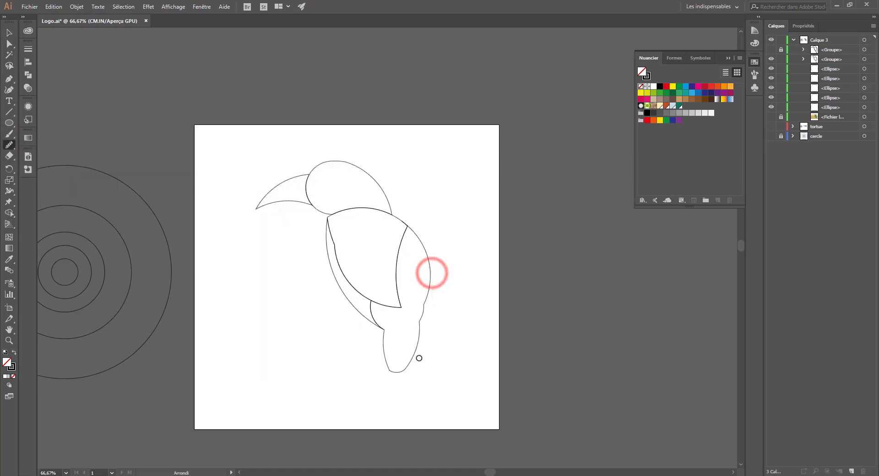
{"action": "key", "text": "ctrl+z"}
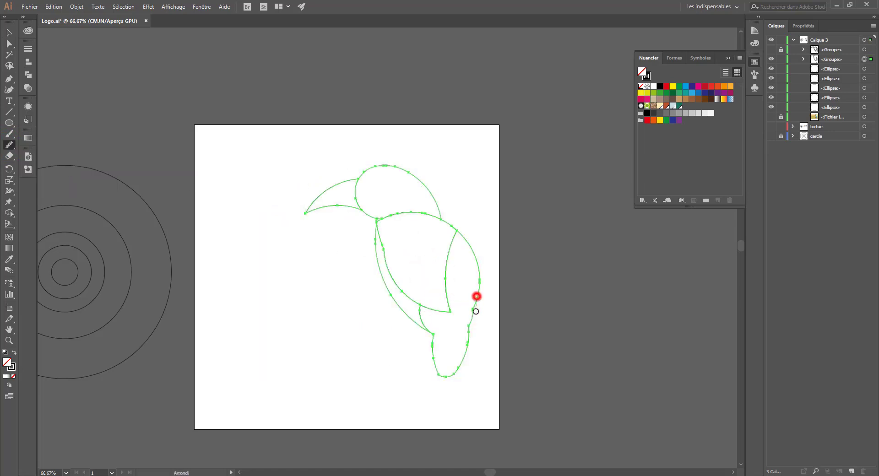
{"action": "left_click_drag", "start_coordinate": [476, 311], "coordinate": [467, 355]}
{"action": "mouse_move", "coordinate": [483, 290]}
{"action": "left_mouse_down"}
{"action": "mouse_move", "coordinate": [460, 372]}
{"action": "mouse_move", "coordinate": [474, 325]}
{"action": "mouse_move", "coordinate": [463, 368]}
{"action": "left_mouse_up"}
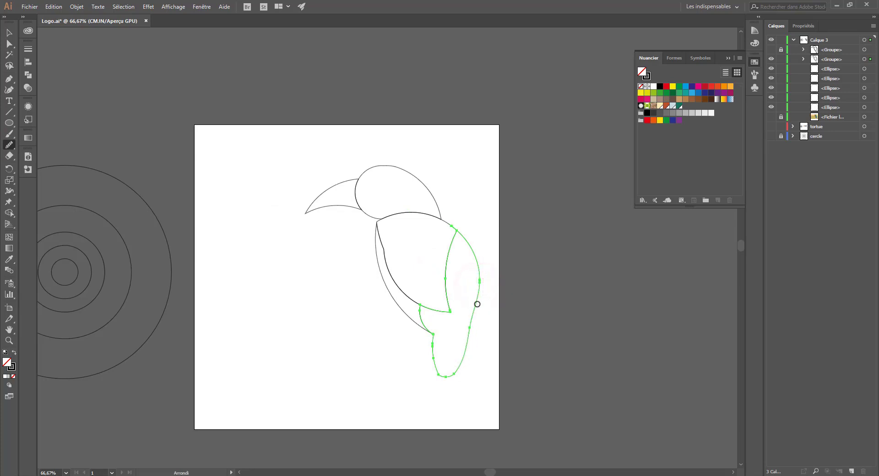
{"action": "left_click_drag", "start_coordinate": [470, 320], "coordinate": [459, 369]}
{"action": "left_click_drag", "start_coordinate": [476, 309], "coordinate": [441, 400]}
{"action": "key", "text": "ctrl+a"}
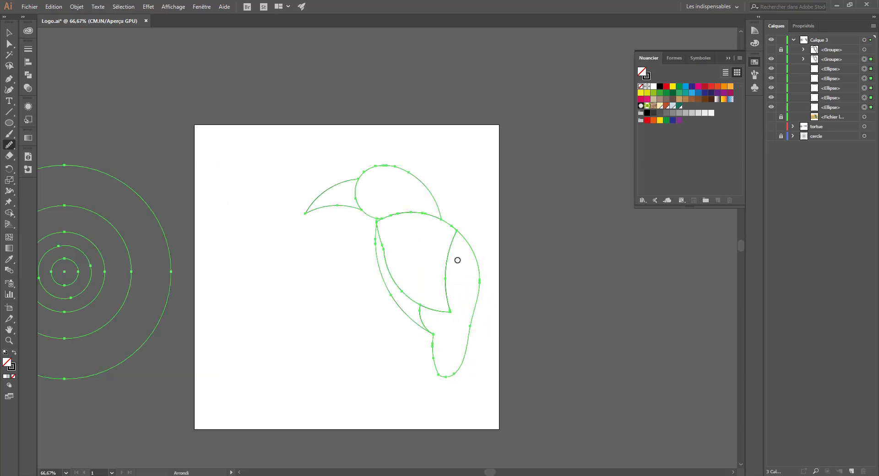
{"action": "left_click", "coordinate": [8, 33]}
{"action": "left_click", "coordinate": [219, 102]}
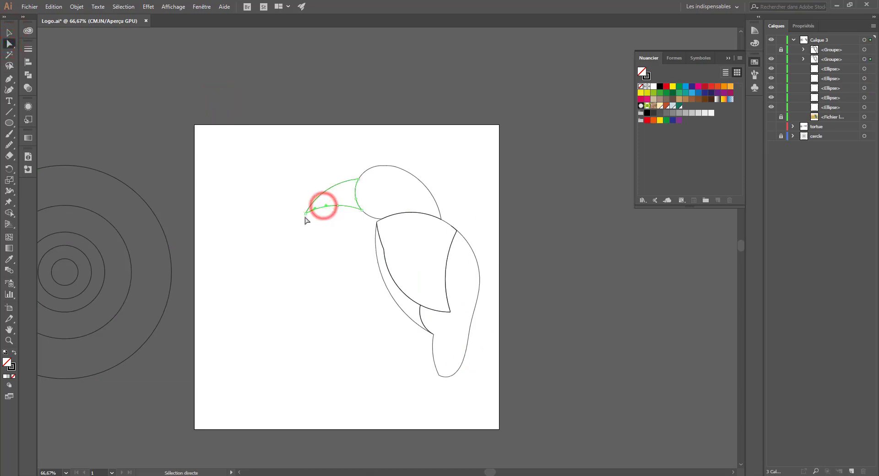
Isolate the bird group, shorten the beak horizontally from its tip side, and deselect it
{"action": "left_click", "coordinate": [8, 33]}
{"action": "left_click", "coordinate": [303, 188]}
{"action": "left_click", "coordinate": [303, 209]}
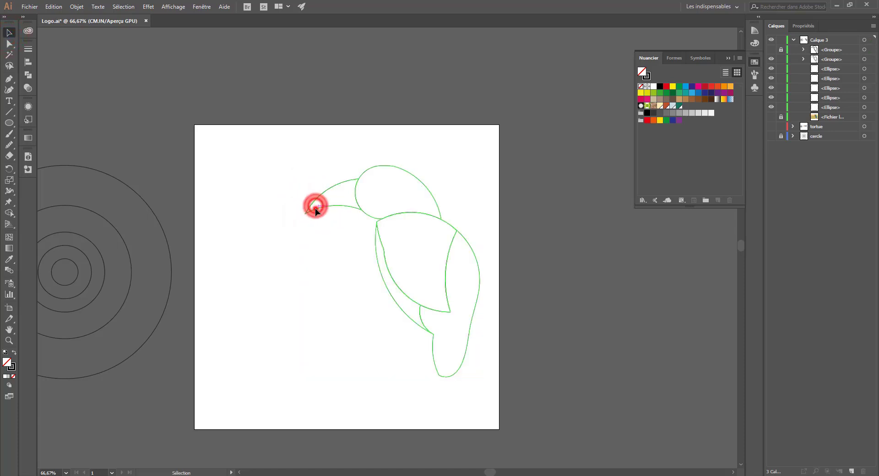
{"action": "double_click", "coordinate": [311, 212]}
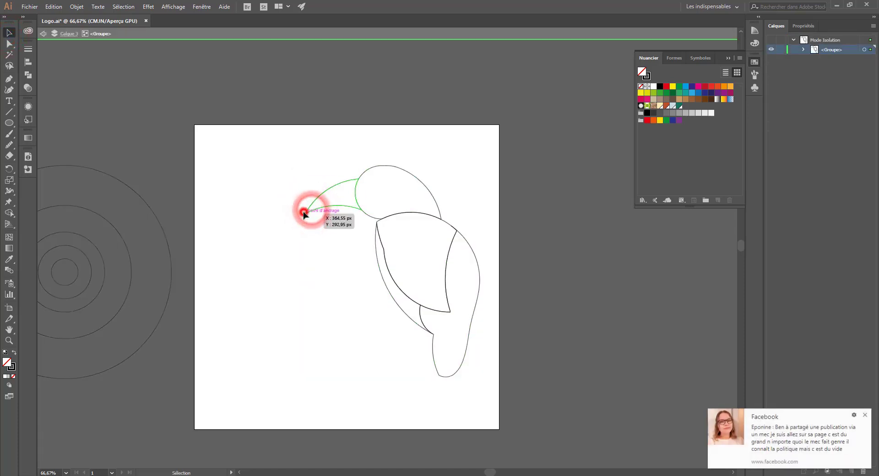
{"action": "left_click", "coordinate": [304, 209]}
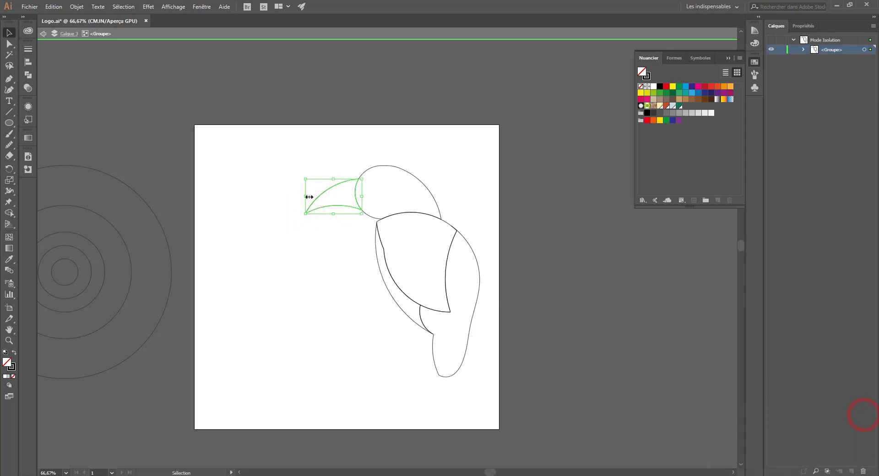
{"action": "left_click_drag", "start_coordinate": [308, 196], "coordinate": [319, 196]}
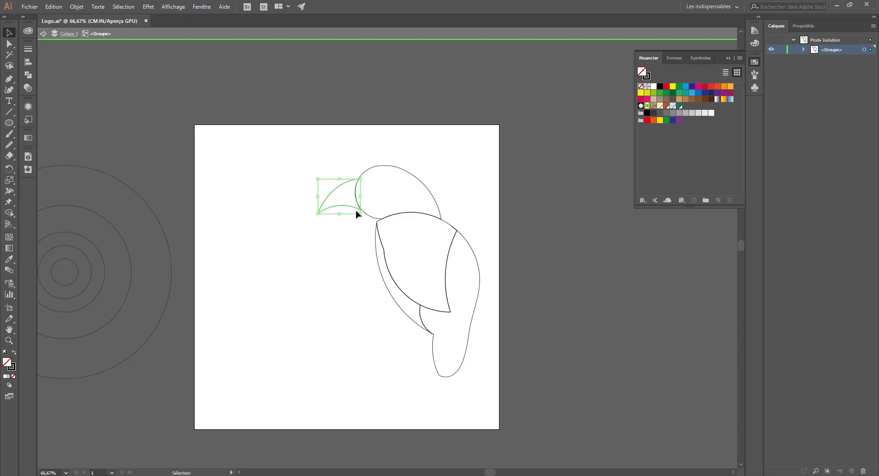
{"action": "left_click", "coordinate": [260, 259]}
Select the head shape at its junction with the beak
{"action": "key", "text": "ctrl+plus"}
{"action": "key", "text": "ctrl+plus"}
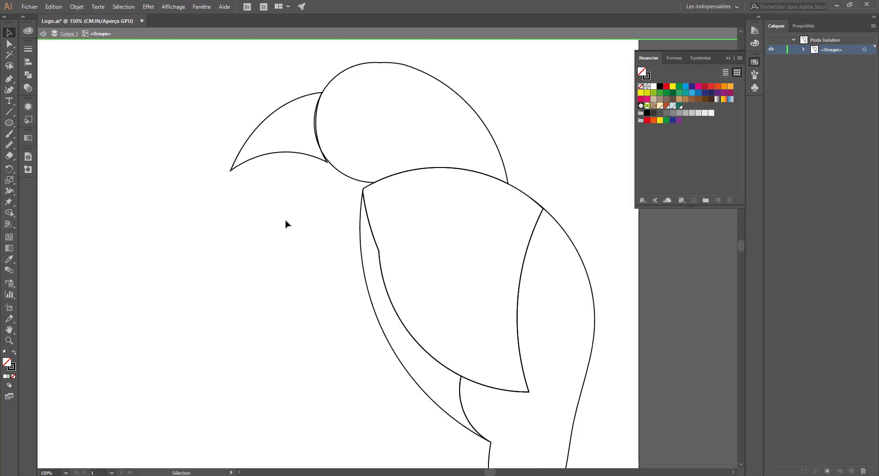
{"action": "left_click", "coordinate": [308, 150]}
{"action": "left_click", "coordinate": [323, 157]}
{"action": "key", "text": "ctrl+plus"}
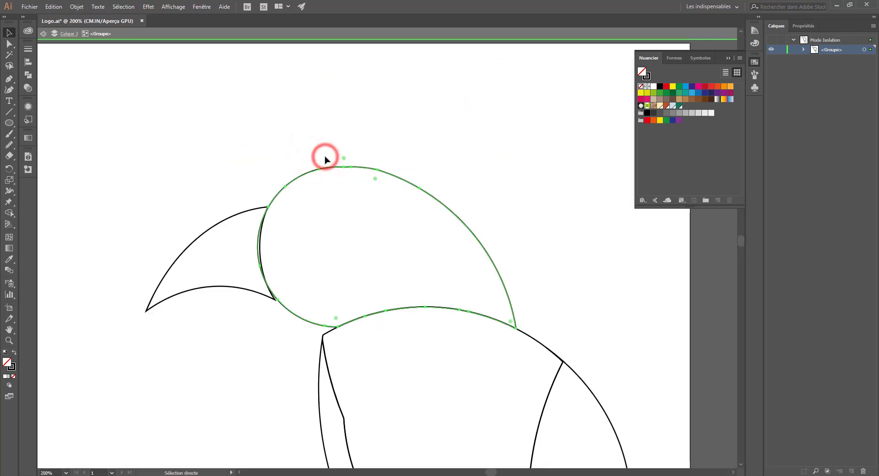
Shift the beak slightly toward the head so that its curved back edge overlaps the head outline
{"action": "key", "text": "ctrl+plus"}
{"action": "left_click_drag", "start_coordinate": [319, 160], "coordinate": [411, 146]}
{"action": "left_click", "coordinate": [250, 293]}
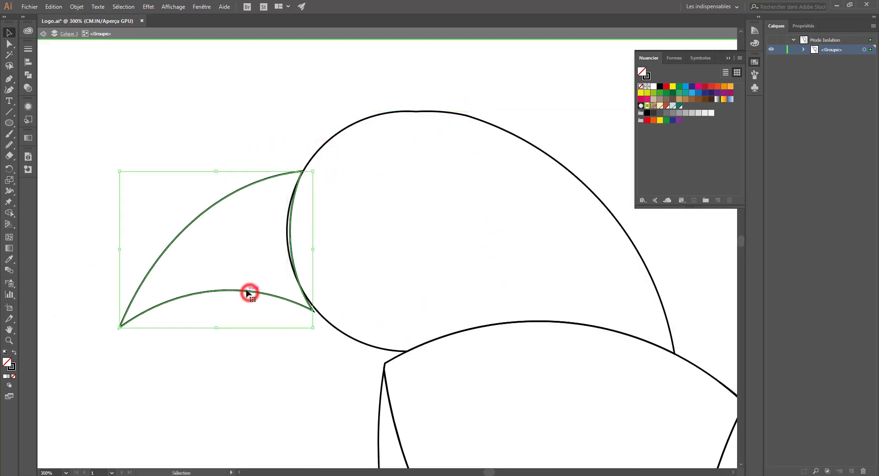
{"action": "left_click_drag", "start_coordinate": [246, 289], "coordinate": [254, 290]}
{"action": "left_click", "coordinate": [158, 155]}
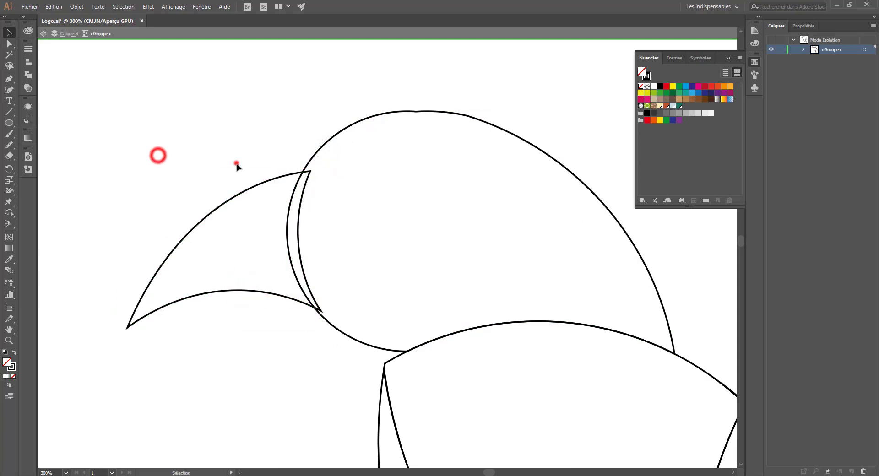
Trim the beak's overlap with the head using the Shape Builder tool so the beak ends at the head's contour
{"action": "mouse_move", "coordinate": [237, 163]}
{"action": "left_mouse_down"}
{"action": "mouse_move", "coordinate": [305, 207]}
{"action": "mouse_move", "coordinate": [297, 222]}
{"action": "left_mouse_up"}
{"action": "left_click", "coordinate": [8, 213]}
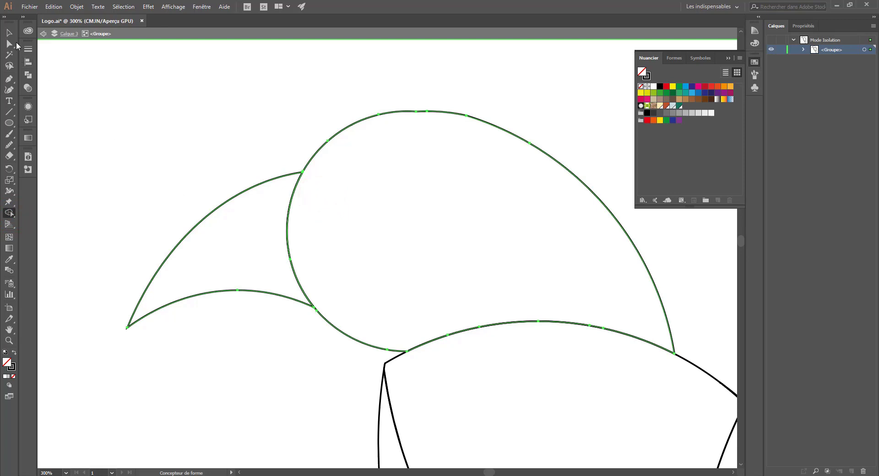
{"action": "left_click", "coordinate": [8, 33]}
{"action": "left_click", "coordinate": [128, 91]}
Fill all the bird shapes with the linear white-to-black gradient
{"action": "key", "text": "ctrl+minus"}
{"action": "key", "text": "ctrl+minus"}
{"action": "key", "text": "ctrl+minus"}
{"action": "key", "text": "ctrl+minus"}
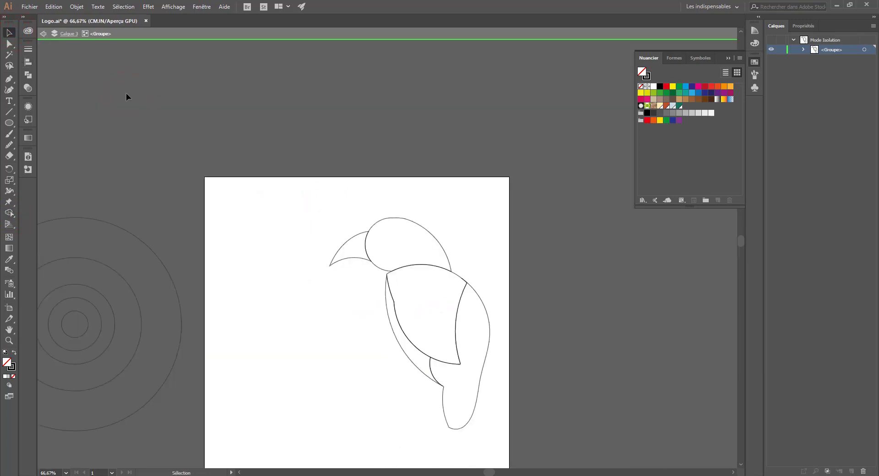
{"action": "left_click_drag", "start_coordinate": [251, 284], "coordinate": [172, 239]}
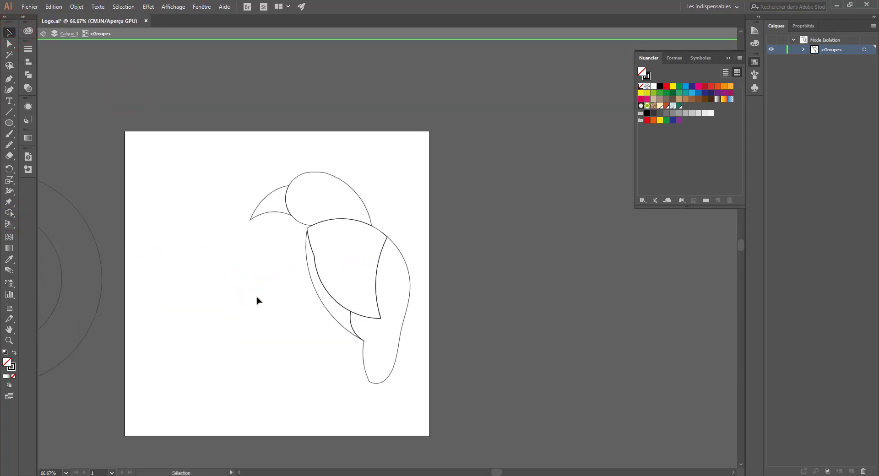
{"action": "left_click_drag", "start_coordinate": [421, 141], "coordinate": [265, 368]}
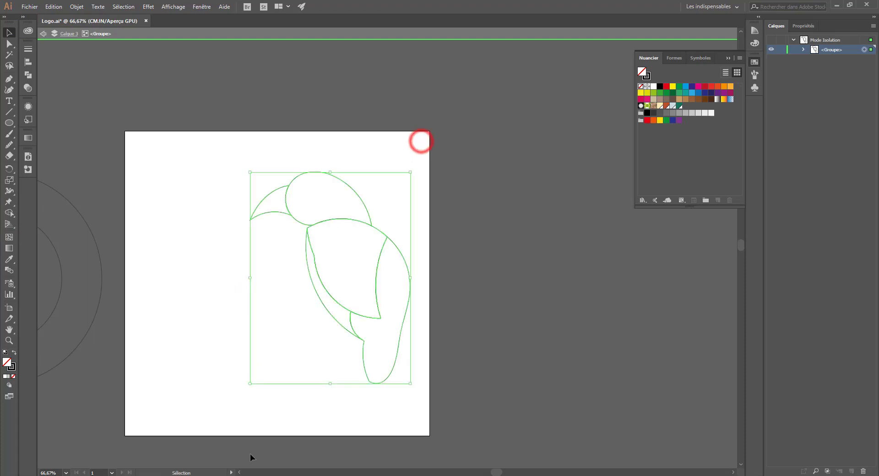
{"action": "left_click", "coordinate": [29, 139]}
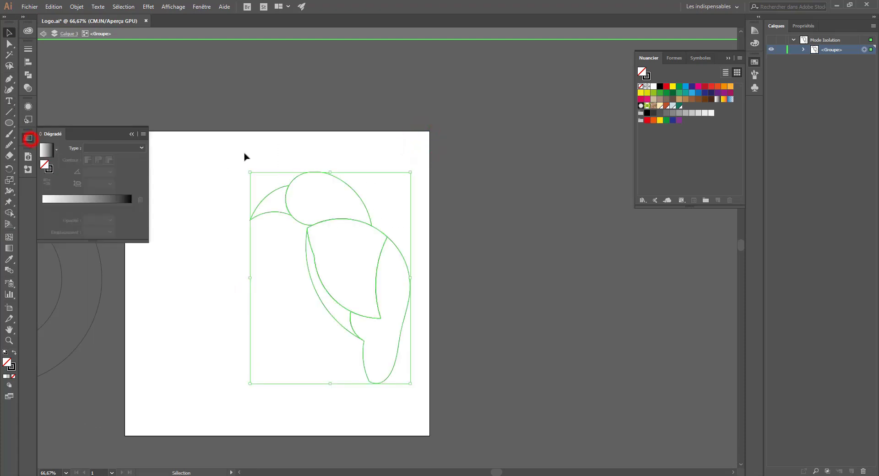
{"action": "left_click", "coordinate": [55, 196]}
{"action": "left_click", "coordinate": [9, 33]}
{"action": "left_click", "coordinate": [190, 106]}
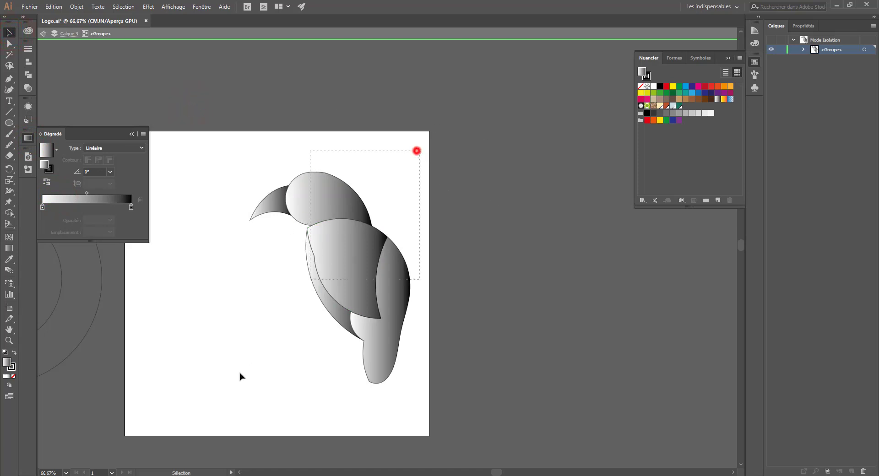
Remove the stroke from all the bird shapes and leave the group's isolation mode
{"action": "left_click_drag", "start_coordinate": [240, 377], "coordinate": [238, 378]}
{"action": "left_click", "coordinate": [11, 366]}
{"action": "left_click", "coordinate": [14, 376]}
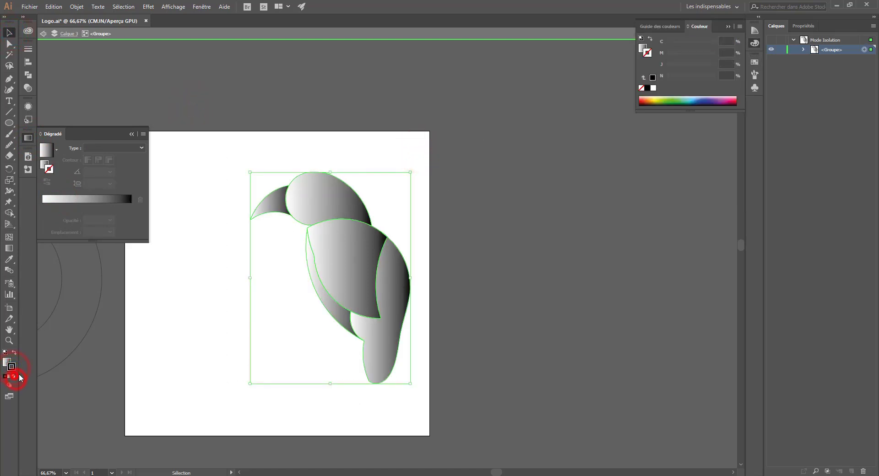
{"action": "left_click", "coordinate": [193, 345]}
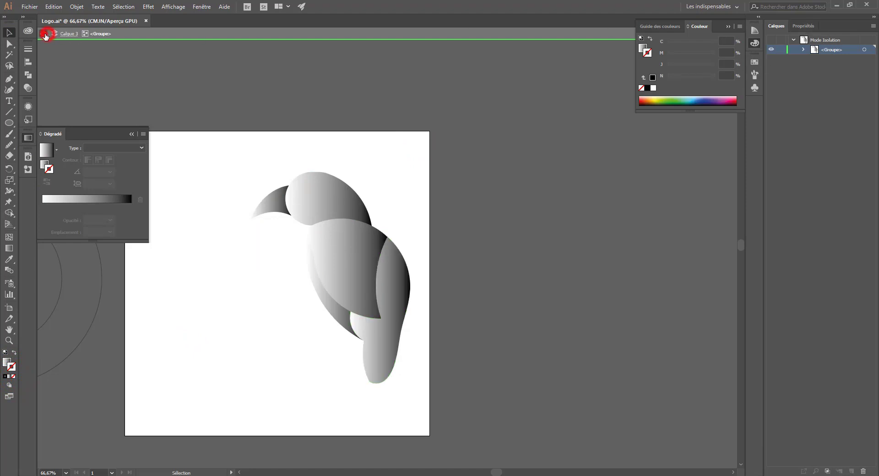
{"action": "left_click", "coordinate": [45, 35]}
Show and unlock the kingfisher reference photo and move it beside the bird drawing, slightly overlapping the artboard edge
{"action": "left_click", "coordinate": [772, 117]}
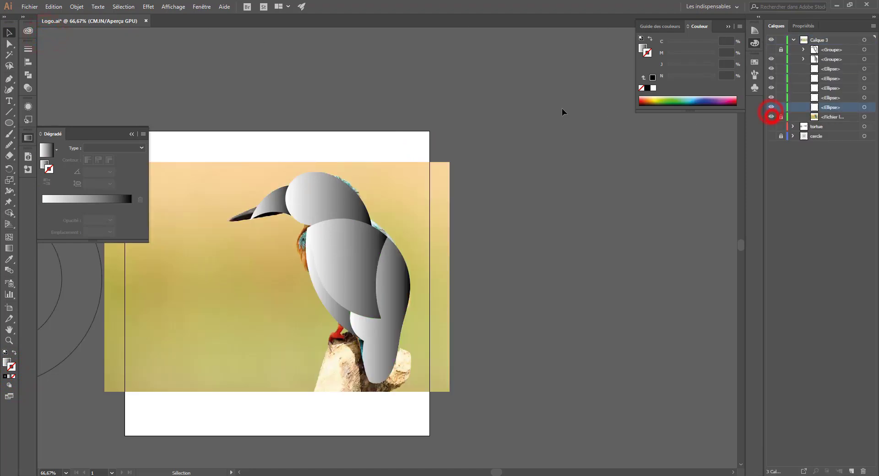
{"action": "left_click", "coordinate": [217, 212]}
{"action": "left_click_drag", "start_coordinate": [227, 288], "coordinate": [338, 292]}
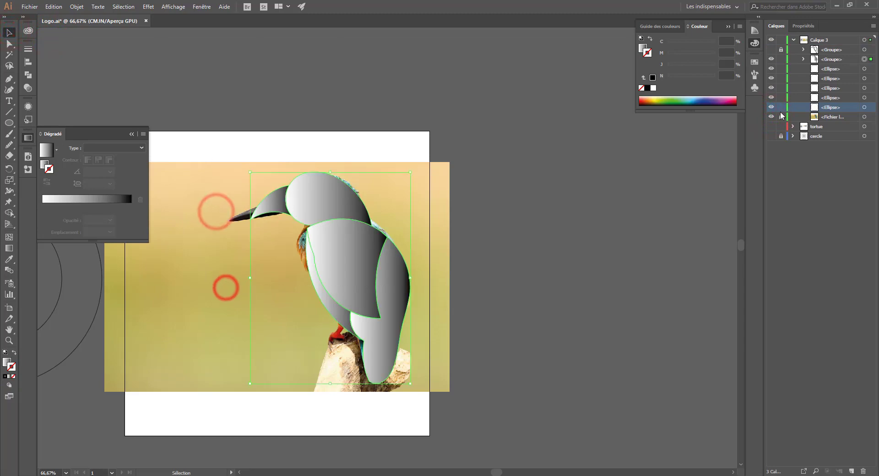
{"action": "left_click", "coordinate": [781, 116]}
{"action": "left_click", "coordinate": [253, 277]}
{"action": "left_click_drag", "start_coordinate": [254, 276], "coordinate": [522, 247]}
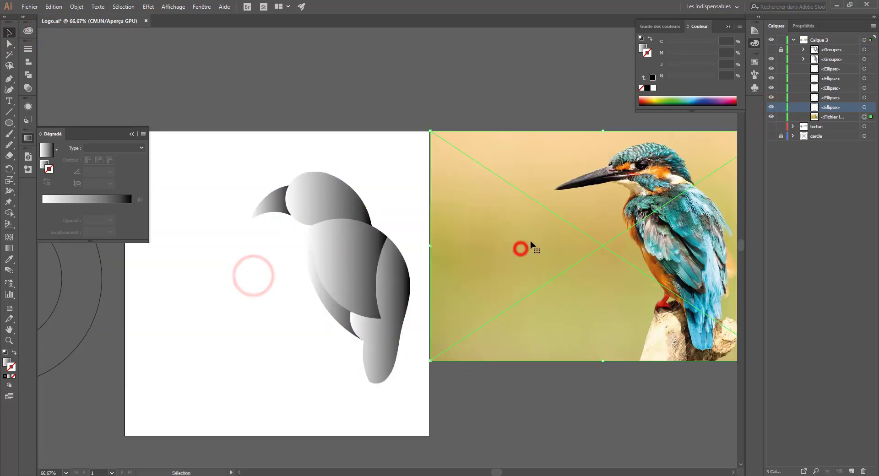
{"action": "left_click", "coordinate": [350, 138]}
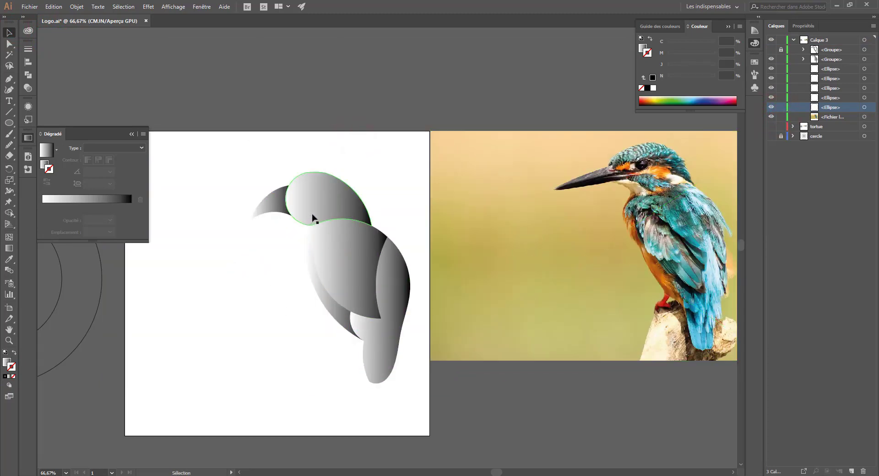
{"action": "left_click_drag", "start_coordinate": [559, 211], "coordinate": [525, 179]}
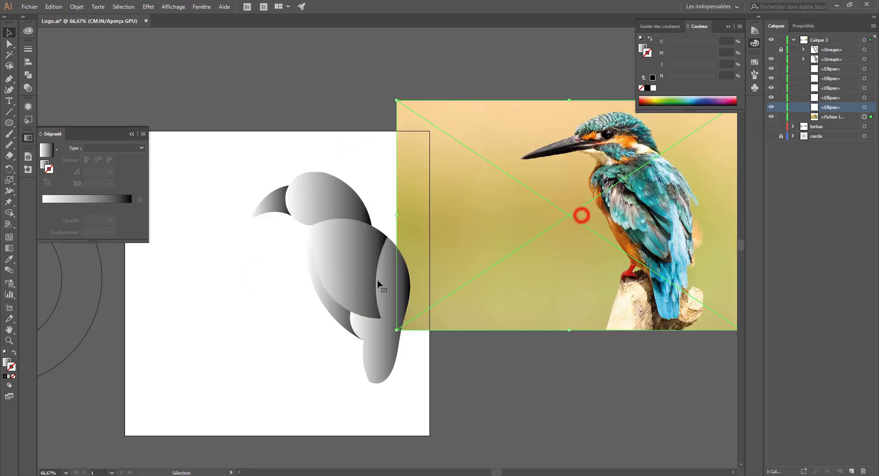
Try to recolour the bird group's gradient start stop burnt orange in CMYK mode, with magenta at 79%
{"action": "left_click", "coordinate": [338, 307]}
{"action": "left_click", "coordinate": [102, 198]}
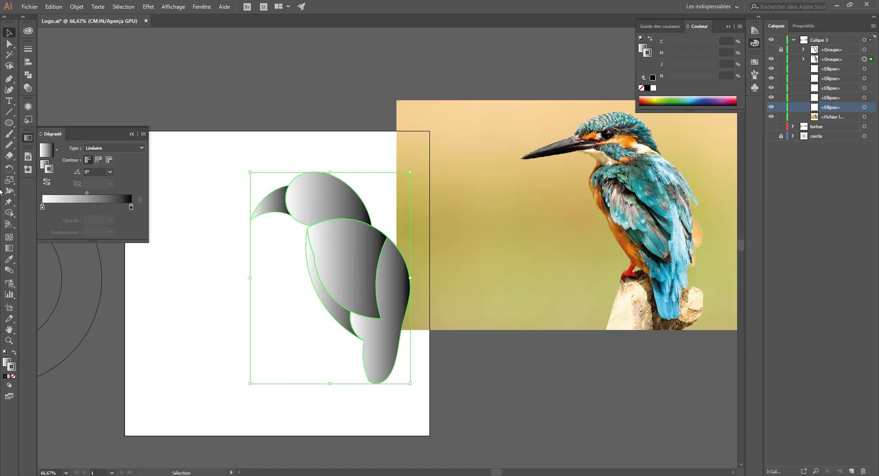
{"action": "double_click", "coordinate": [41, 207]}
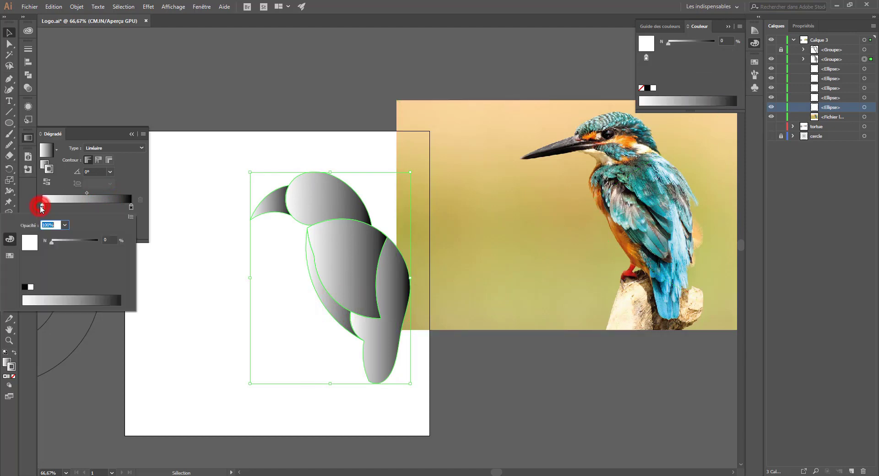
{"action": "left_click", "coordinate": [130, 217]}
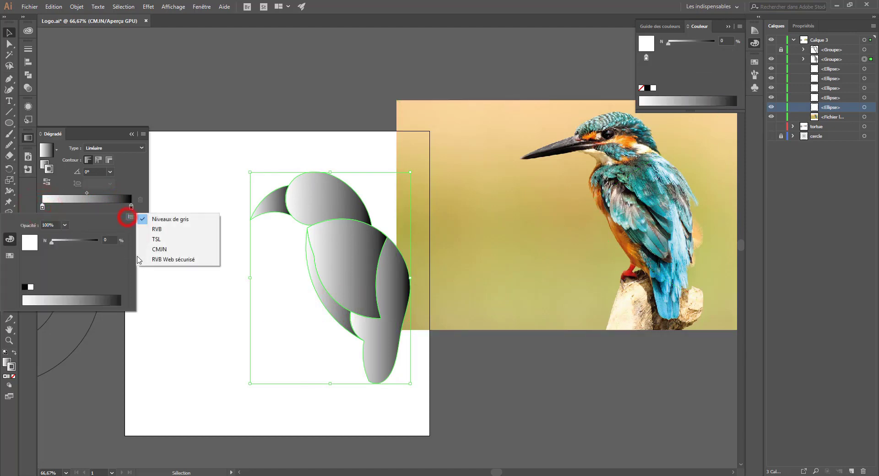
{"action": "left_click", "coordinate": [147, 250]}
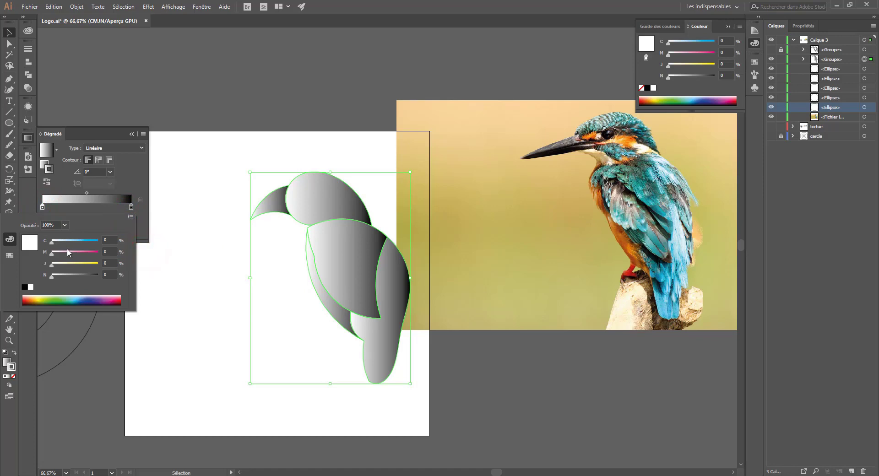
{"action": "left_click_drag", "start_coordinate": [37, 297], "coordinate": [37, 299]}
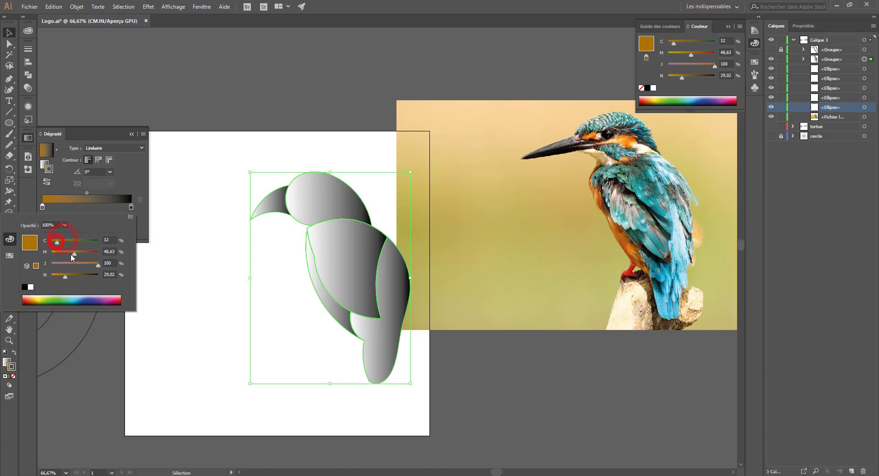
{"action": "left_click_drag", "start_coordinate": [74, 252], "coordinate": [88, 252]}
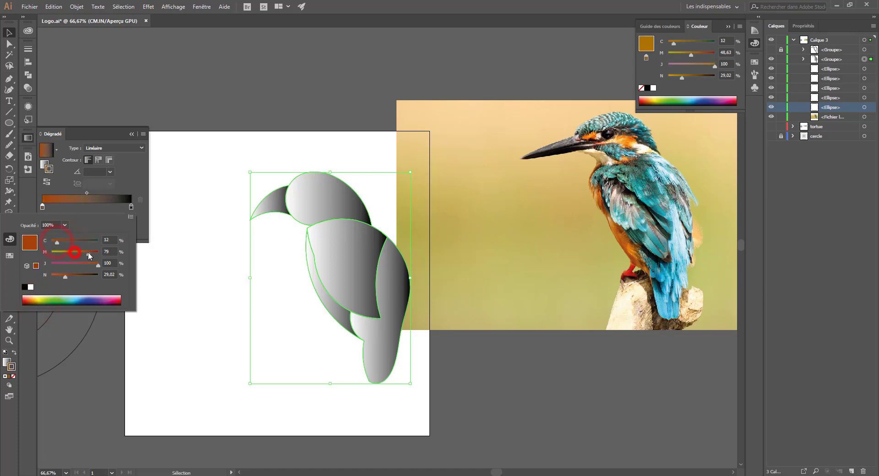
{"action": "left_click", "coordinate": [132, 209]}
{"action": "double_click", "coordinate": [132, 208]}
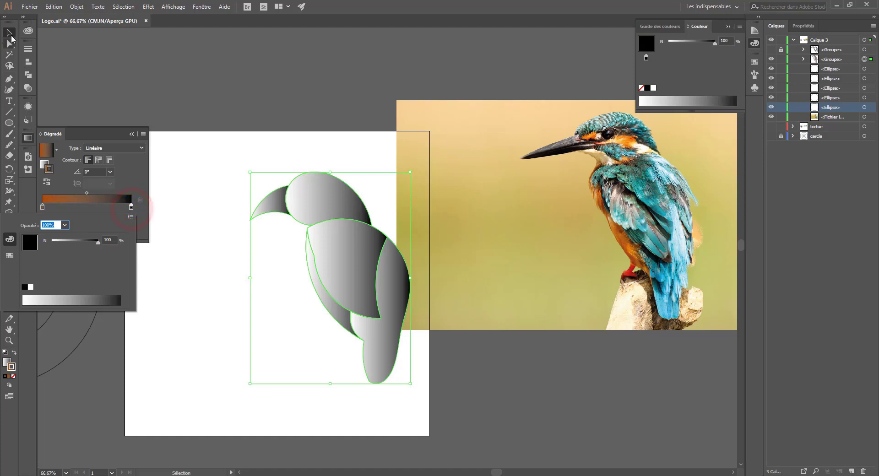
Undo the last stroke and gradient changes on the bird group
{"action": "left_click", "coordinate": [9, 33]}
{"action": "left_click", "coordinate": [193, 130]}
{"action": "left_click", "coordinate": [13, 376]}
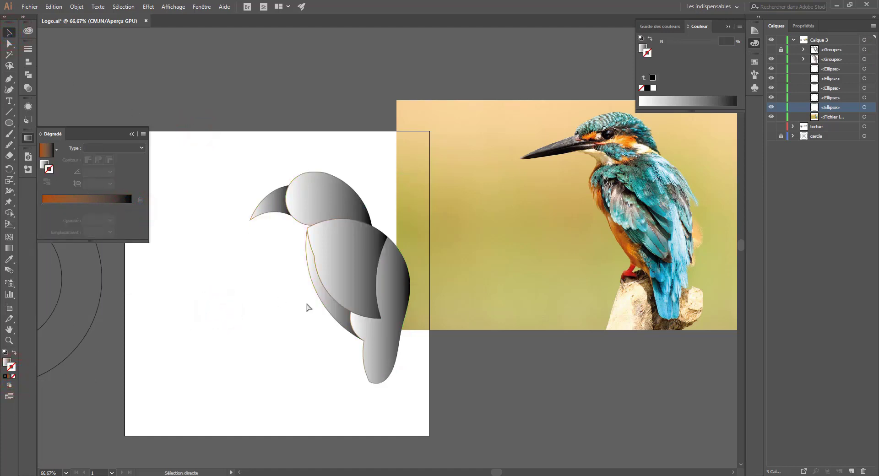
{"action": "key", "text": "ctrl+z"}
{"action": "key", "text": "ctrl+z"}
{"action": "key", "text": "ctrl+z"}
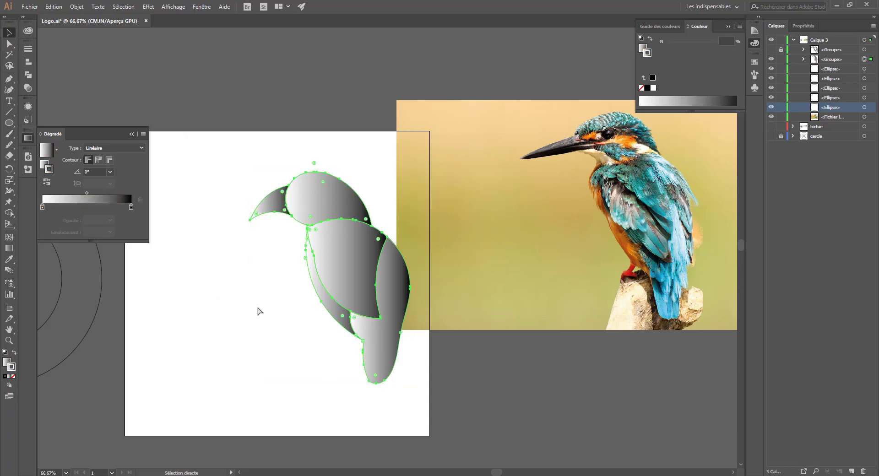
Remove the stroke from the bird group and the construction circles
{"action": "left_click", "coordinate": [277, 315]}
{"action": "left_click", "coordinate": [329, 298]}
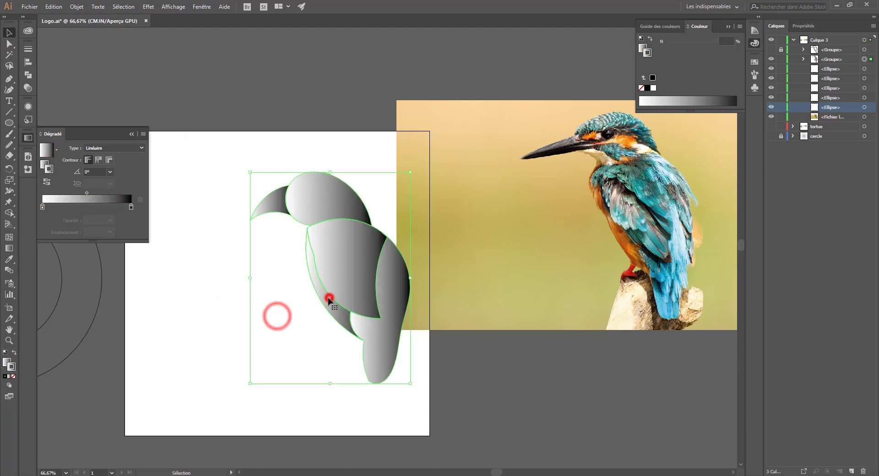
{"action": "left_click", "coordinate": [14, 376]}
{"action": "key", "text": "ctrl+a"}
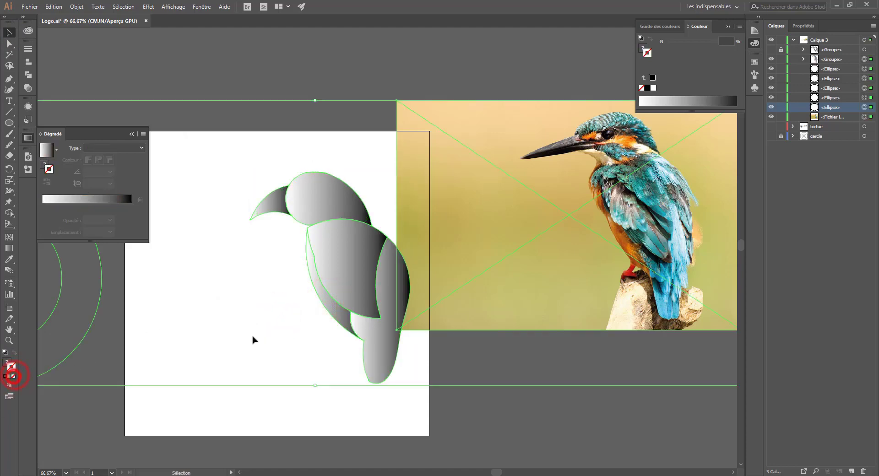
{"action": "left_click", "coordinate": [271, 329]}
{"action": "left_click", "coordinate": [329, 294]}
{"action": "key", "text": "v"}
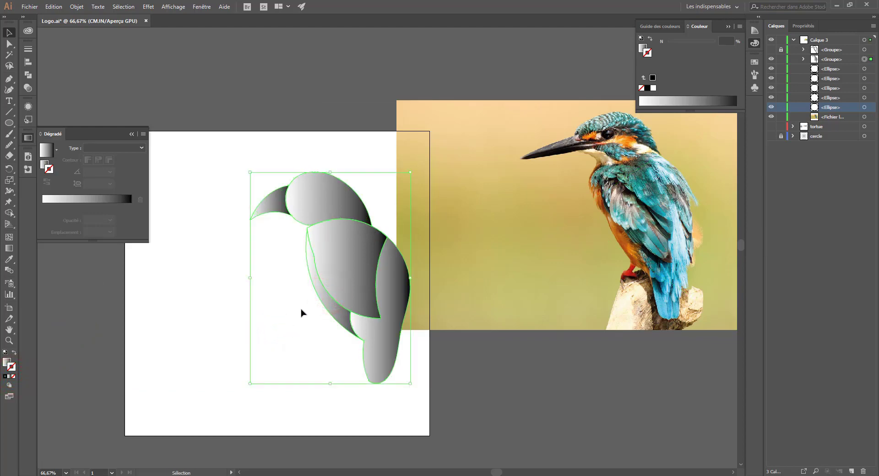
Ungroup the bird so that each body shape can be selected on its own
{"action": "left_click", "coordinate": [326, 306]}
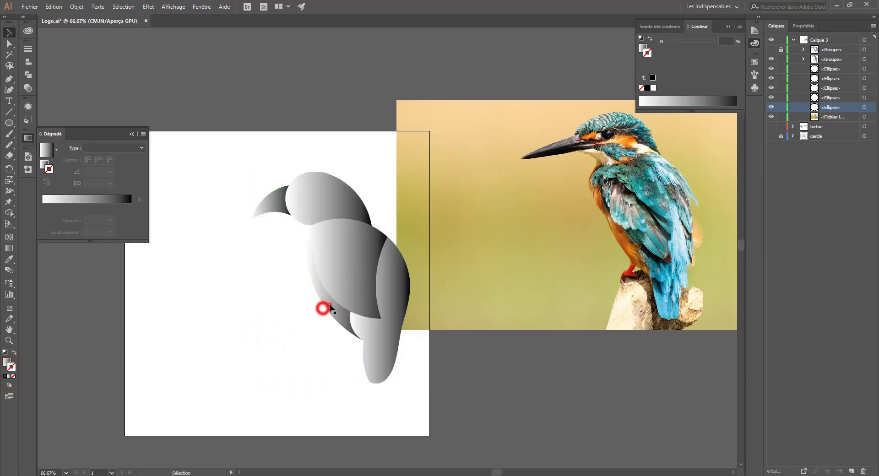
{"action": "right_click", "coordinate": [356, 257]}
{"action": "left_click", "coordinate": [378, 333]}
{"action": "left_click", "coordinate": [309, 316]}
Set the narrow belly shape's gradient start stop to CMYK orange (cyan 0, magenta about 57, yellow 92.94, black 0) and select the end stop
{"action": "left_click", "coordinate": [320, 309]}
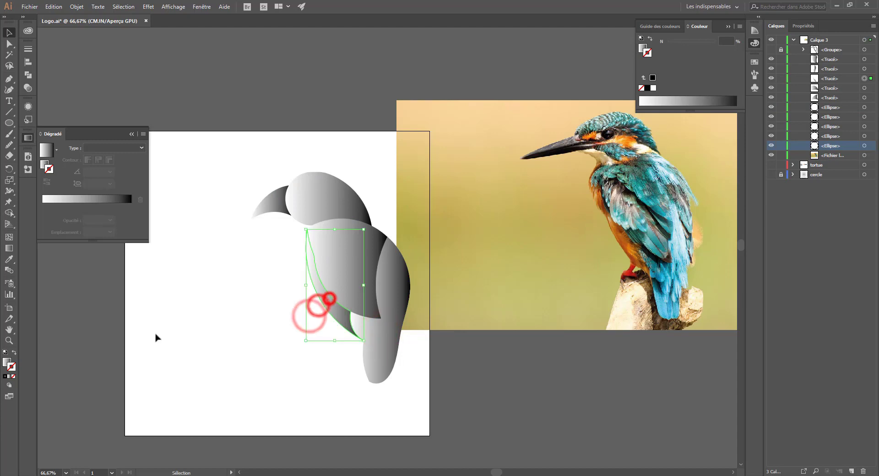
{"action": "left_click", "coordinate": [7, 362]}
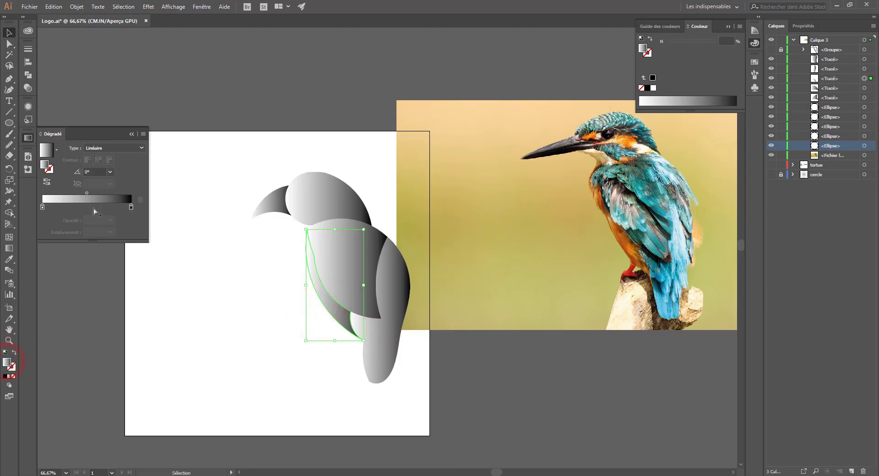
{"action": "double_click", "coordinate": [41, 208]}
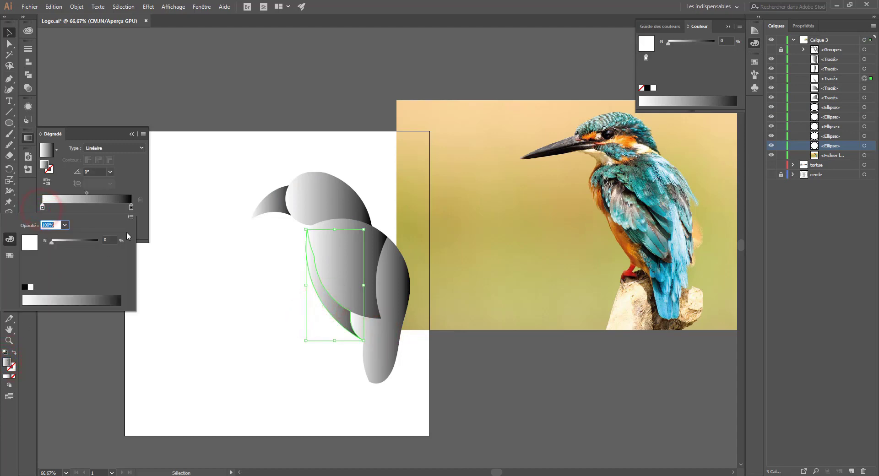
{"action": "left_click", "coordinate": [131, 220]}
{"action": "left_click", "coordinate": [139, 243]}
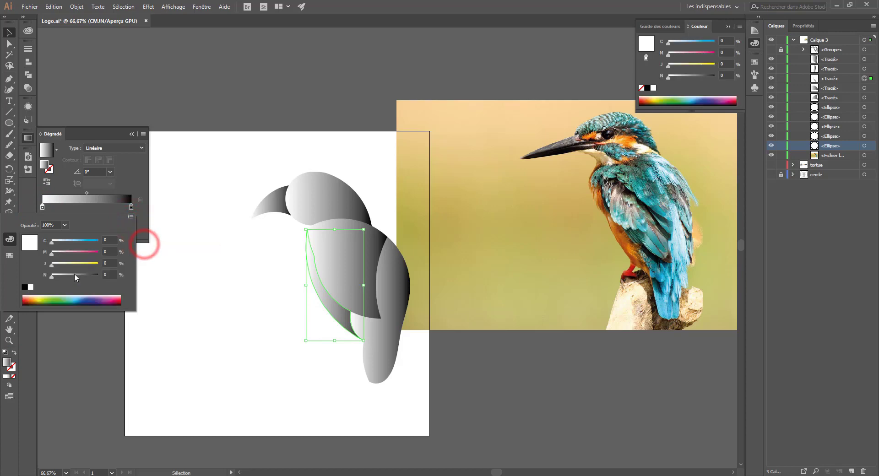
{"action": "left_click", "coordinate": [33, 301]}
{"action": "left_click_drag", "start_coordinate": [34, 301], "coordinate": [38, 299]}
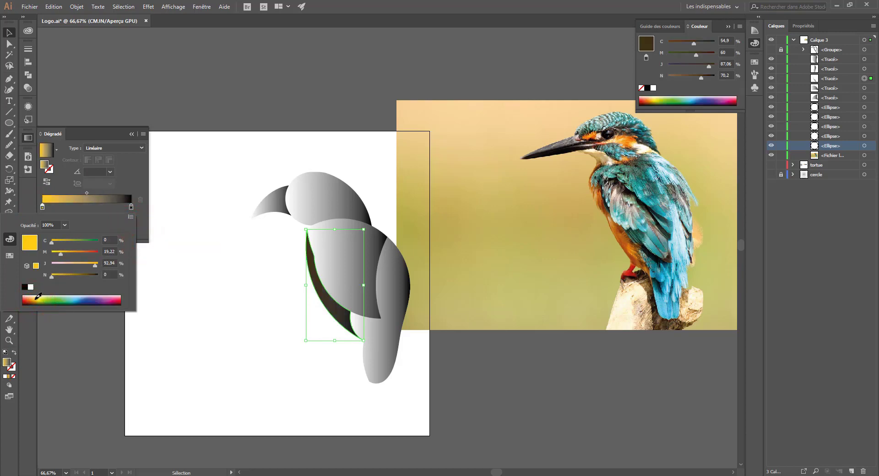
{"action": "left_click", "coordinate": [73, 253]}
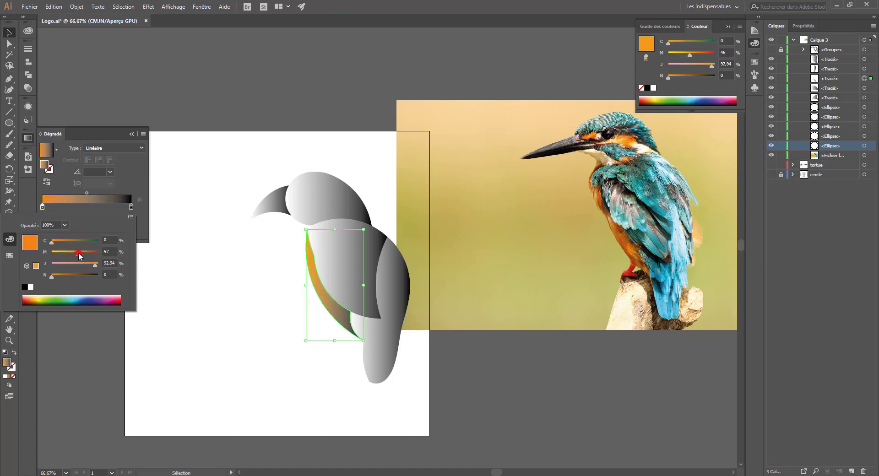
{"action": "left_click", "coordinate": [131, 207]}
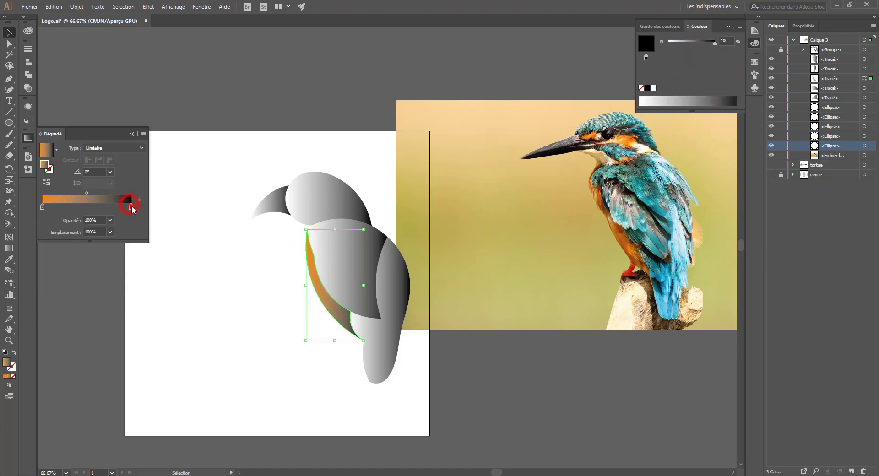
Set the belly gradient's end stop to CMYK dark brown (cyan 0, magenta 31, yellow 32, black 77) and deselect the shape
{"action": "double_click", "coordinate": [131, 207]}
{"action": "left_click", "coordinate": [92, 241]}
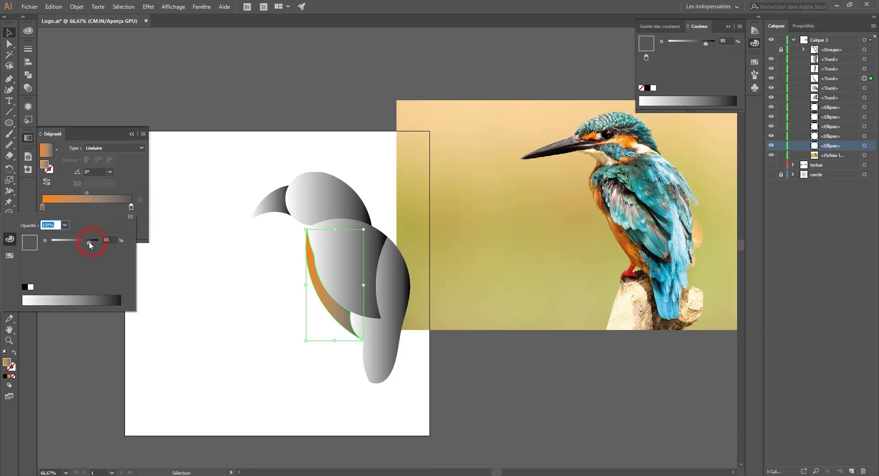
{"action": "left_click_drag", "start_coordinate": [89, 241], "coordinate": [95, 239]}
{"action": "left_click", "coordinate": [130, 217]}
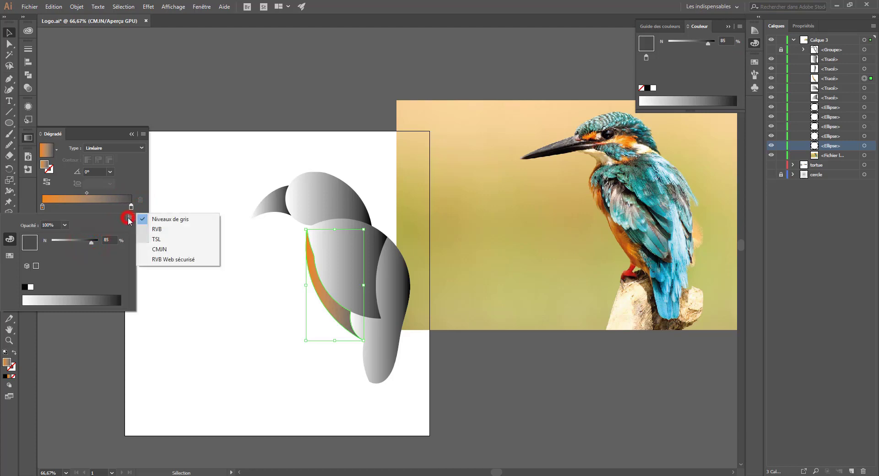
{"action": "left_click", "coordinate": [151, 247]}
{"action": "left_click_drag", "start_coordinate": [67, 263], "coordinate": [87, 276]}
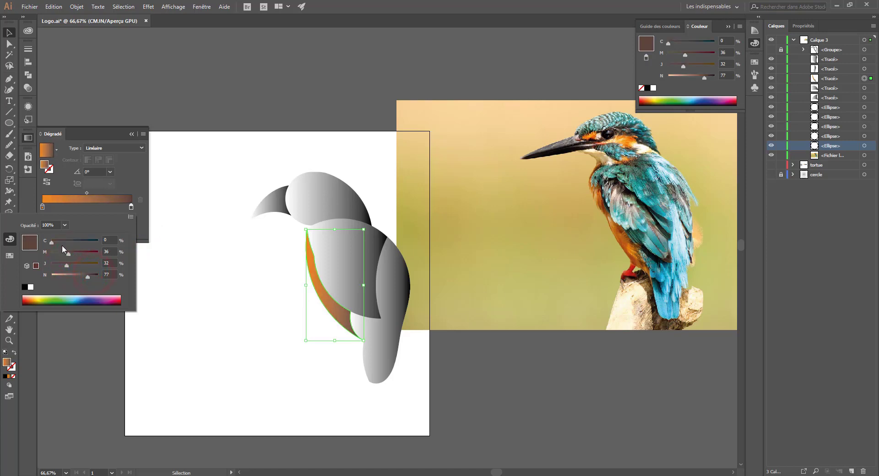
{"action": "left_click", "coordinate": [8, 32]}
{"action": "left_click", "coordinate": [231, 164]}
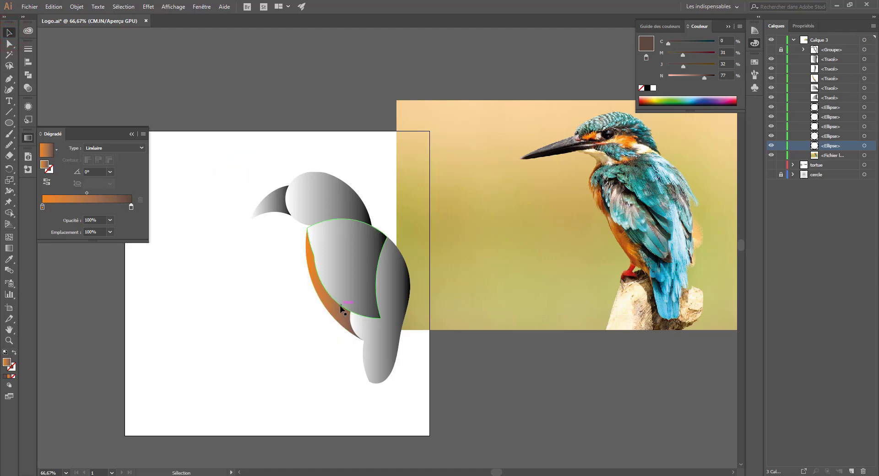
Set the back and tail shape's gradient start stop to CMYK light blue (cyan 61.18, magenta 0, yellow 5.49, black 0)
{"action": "left_click", "coordinate": [373, 353]}
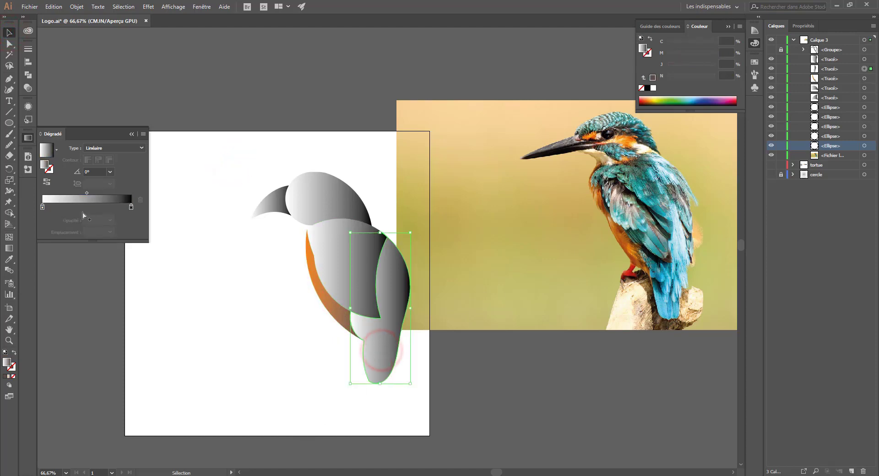
{"action": "double_click", "coordinate": [42, 207]}
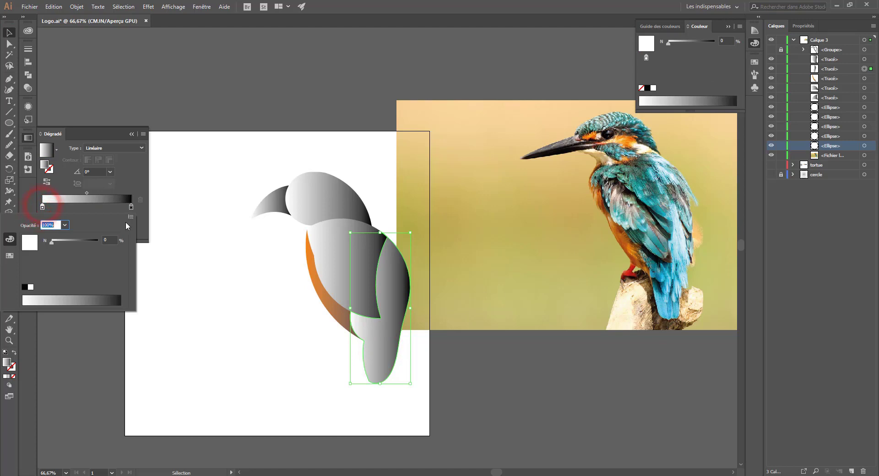
{"action": "left_click", "coordinate": [130, 217]}
{"action": "left_click", "coordinate": [155, 249]}
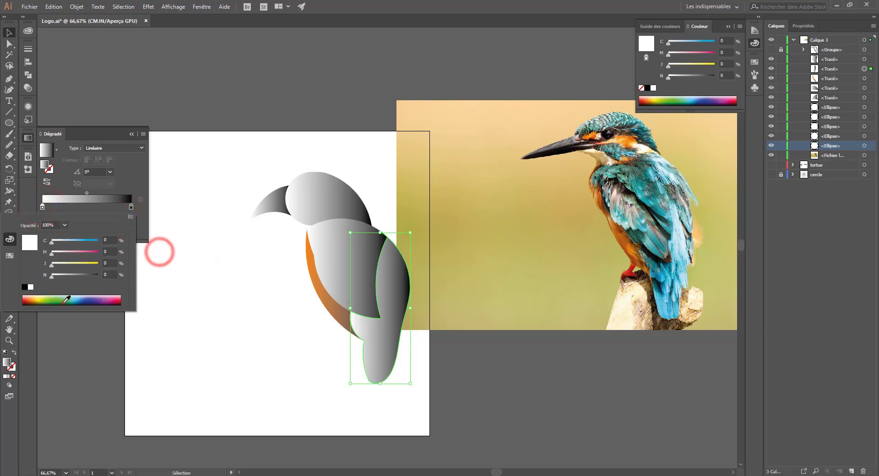
{"action": "mouse_move", "coordinate": [63, 300]}
{"action": "left_mouse_down"}
{"action": "mouse_move", "coordinate": [55, 299]}
{"action": "mouse_move", "coordinate": [76, 297]}
{"action": "left_mouse_up"}
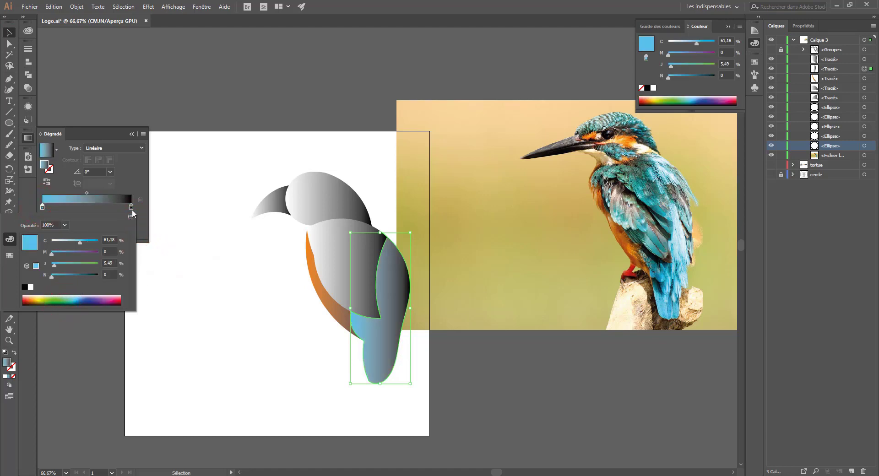
Set the tail gradient's end stop to CMYK dark blue (cyan 97.25, magenta 62.35, yellow 43.53, black 39.61)
{"action": "double_click", "coordinate": [131, 207]}
{"action": "left_click", "coordinate": [130, 218]}
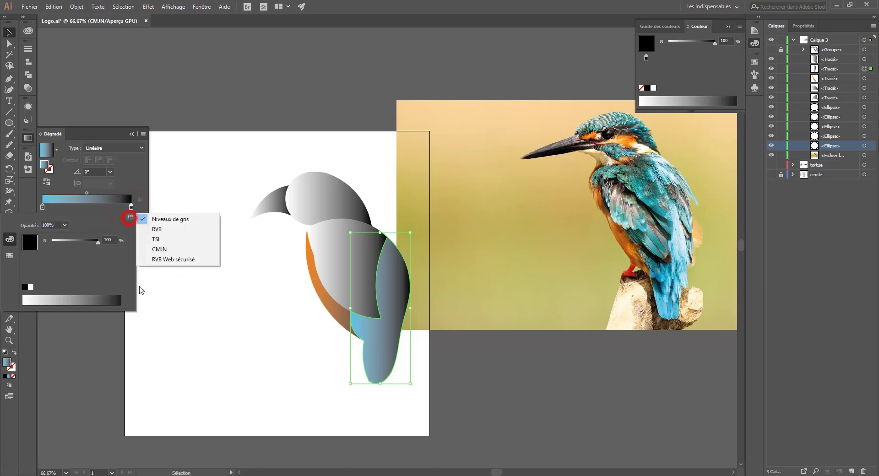
{"action": "left_click", "coordinate": [153, 247]}
{"action": "left_click", "coordinate": [76, 300]}
{"action": "mouse_move", "coordinate": [82, 298]}
{"action": "left_mouse_down"}
{"action": "mouse_move", "coordinate": [64, 301]}
{"action": "mouse_move", "coordinate": [78, 300]}
{"action": "left_mouse_up"}
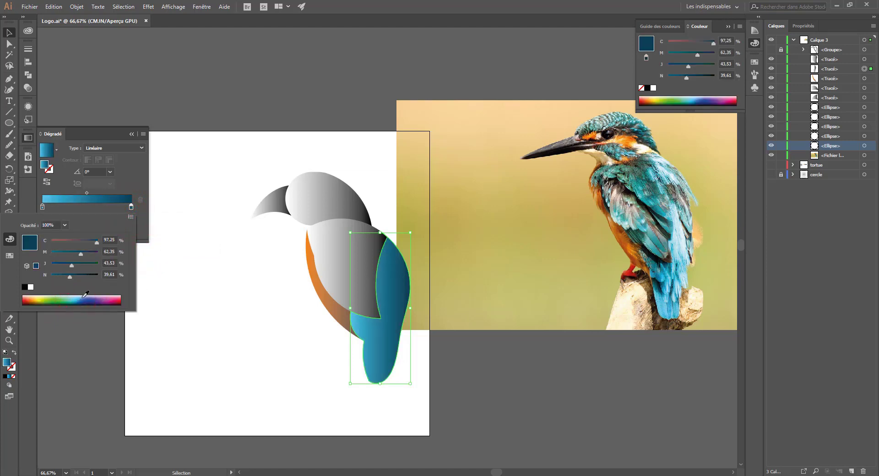
{"action": "left_click", "coordinate": [235, 334]}
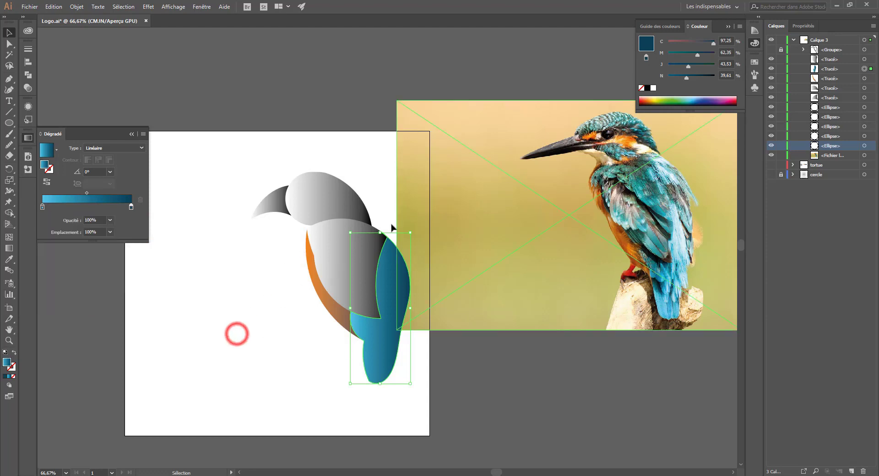
Copy the tail's blue gradient onto the large wing shape with the Eyedropper
{"action": "left_click", "coordinate": [348, 260]}
{"action": "left_click", "coordinate": [10, 259]}
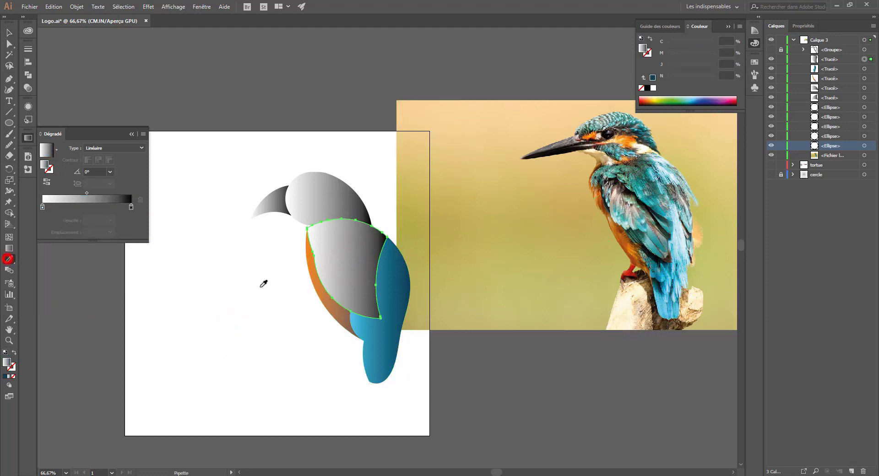
{"action": "left_click", "coordinate": [392, 356]}
{"action": "left_click", "coordinate": [9, 33]}
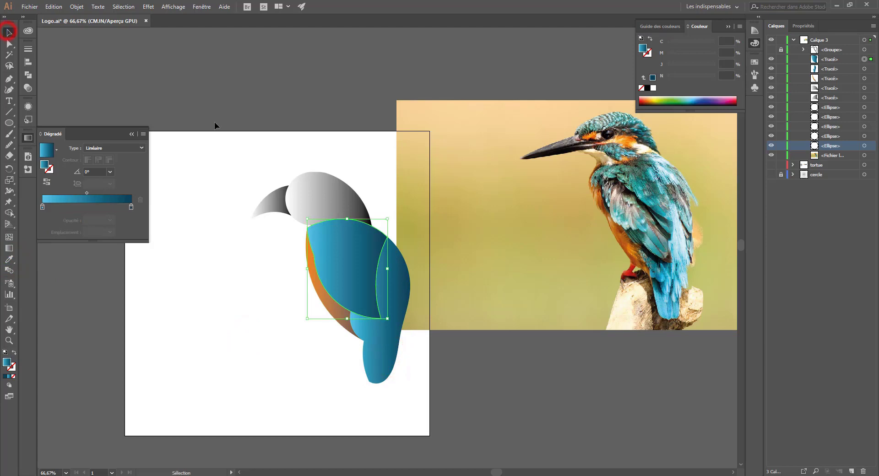
{"action": "left_click", "coordinate": [215, 122]}
Apply the wing's blue gradient to the head shape with the Eyedropper
{"action": "left_click", "coordinate": [327, 211]}
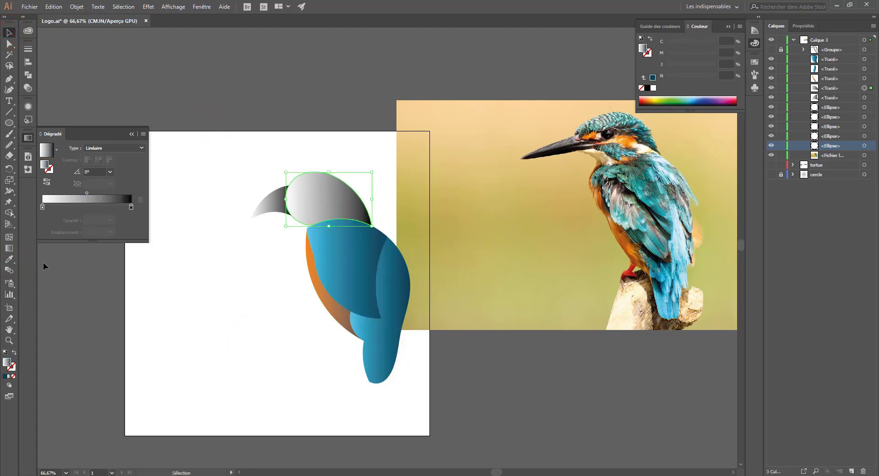
{"action": "left_click", "coordinate": [9, 258]}
{"action": "left_click", "coordinate": [333, 260]}
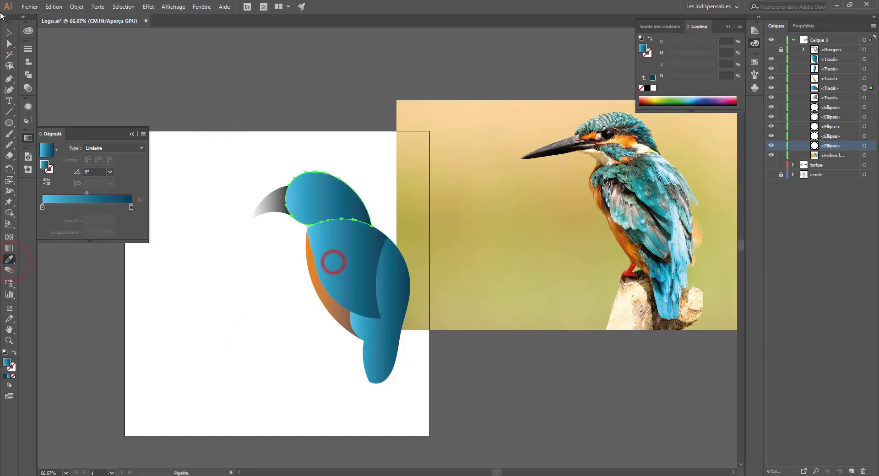
{"action": "left_click", "coordinate": [9, 32]}
{"action": "left_click", "coordinate": [162, 95]}
Shift the beak gradient's midpoint to 37.37% and set the gradient angle to 90°
{"action": "left_click", "coordinate": [270, 200]}
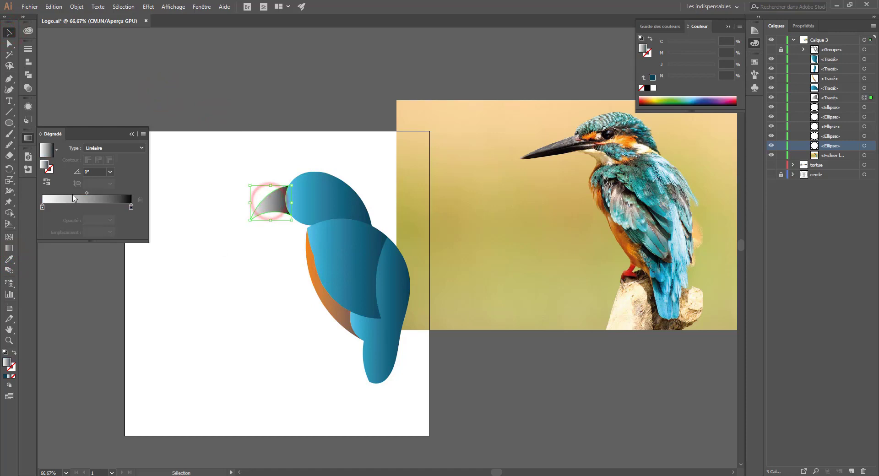
{"action": "left_click_drag", "start_coordinate": [86, 193], "coordinate": [77, 196]}
{"action": "left_click", "coordinate": [109, 172]}
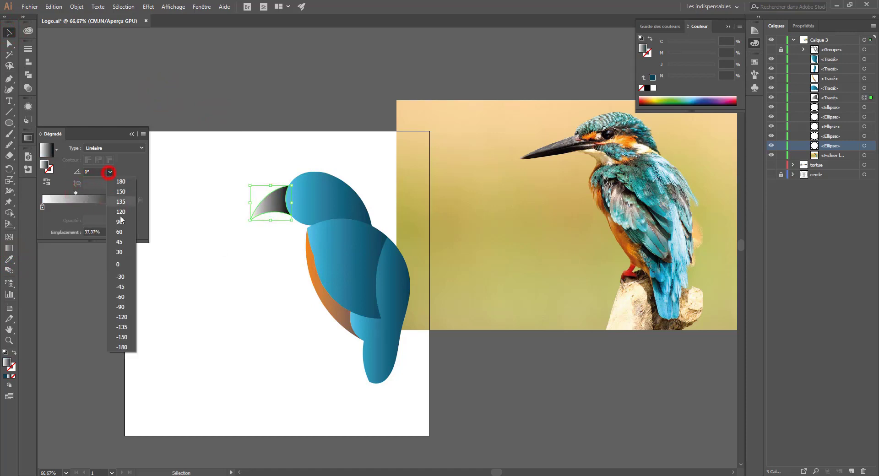
{"action": "left_click", "coordinate": [123, 326]}
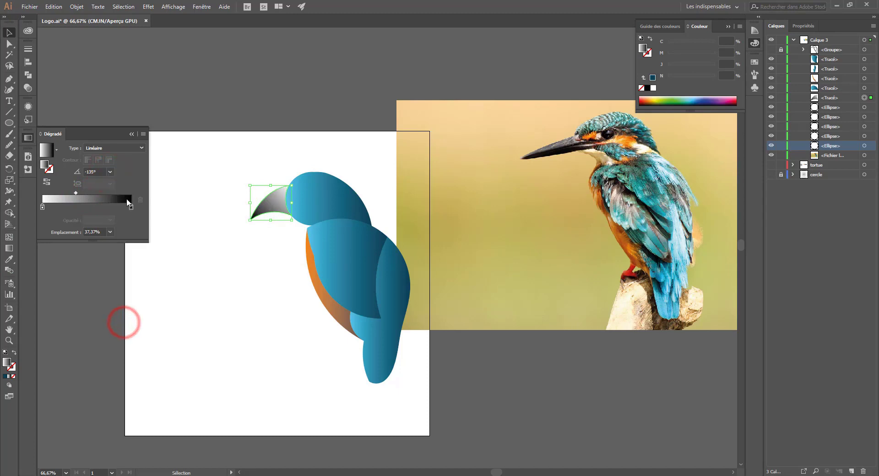
{"action": "left_click", "coordinate": [110, 172]}
{"action": "left_click", "coordinate": [119, 222]}
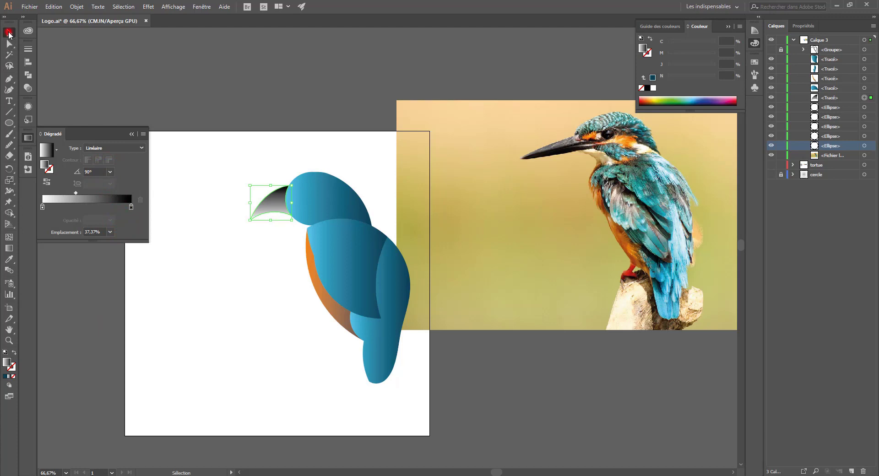
{"action": "left_click", "coordinate": [168, 136]}
Move the reference photo sideways so that it sits clear of the artboard
{"action": "left_click", "coordinate": [423, 186]}
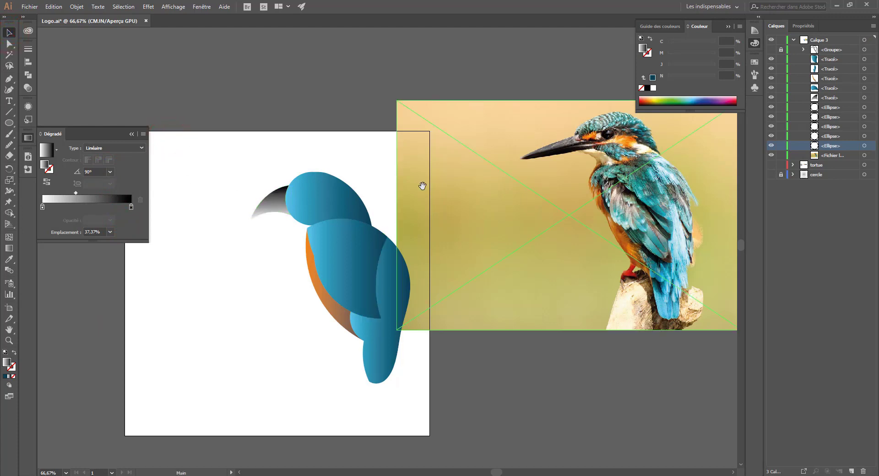
{"action": "left_click_drag", "start_coordinate": [423, 186], "coordinate": [444, 185]}
{"action": "left_click_drag", "start_coordinate": [500, 244], "coordinate": [534, 236]}
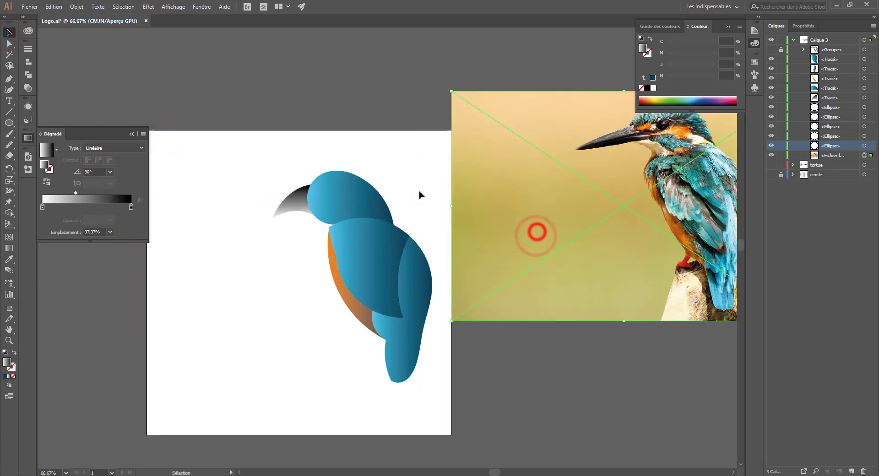
{"action": "left_click_drag", "start_coordinate": [435, 176], "coordinate": [375, 189]}
Duplicate the orange belly shape with a slight offset up and inward over the wing
{"action": "left_click", "coordinate": [306, 267]}
{"action": "left_click", "coordinate": [290, 324]}
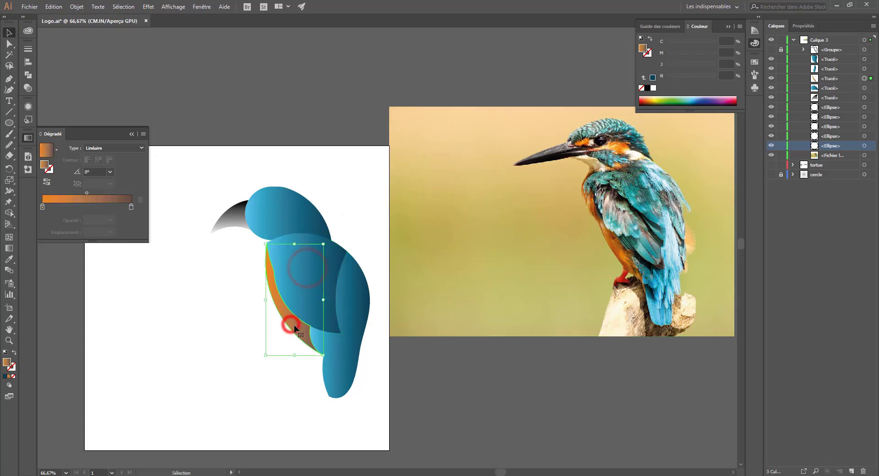
{"action": "left_click_drag", "start_coordinate": [293, 325], "coordinate": [297, 323]}
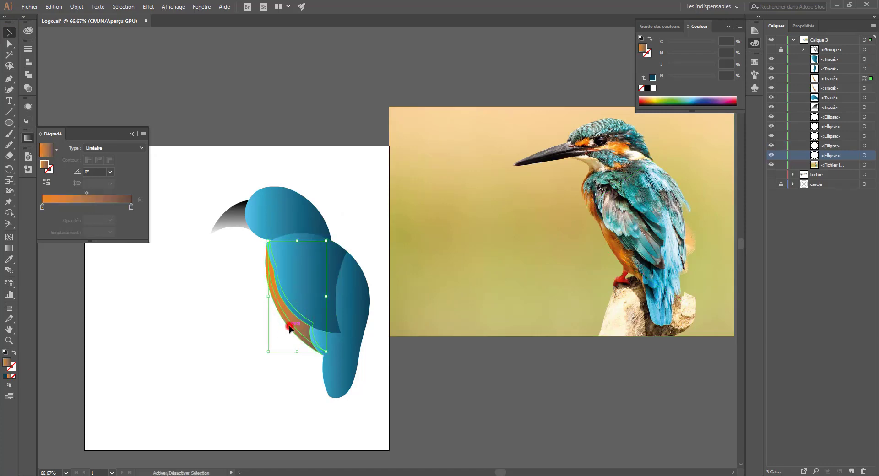
Trim the belly copy's overhang beyond the original belly shape with the Shape Builder
{"action": "left_click", "coordinate": [289, 326], "text": "shift"}
{"action": "left_click", "coordinate": [10, 214]}
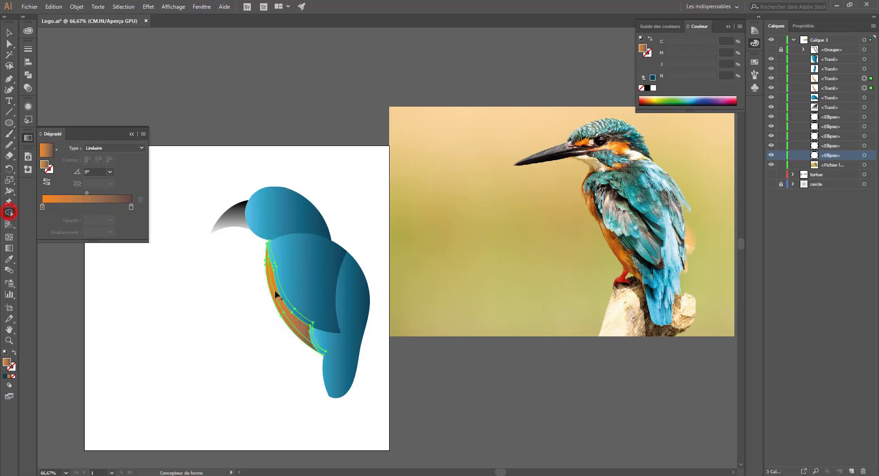
{"action": "left_click", "coordinate": [279, 291]}
{"action": "left_click", "coordinate": [8, 32]}
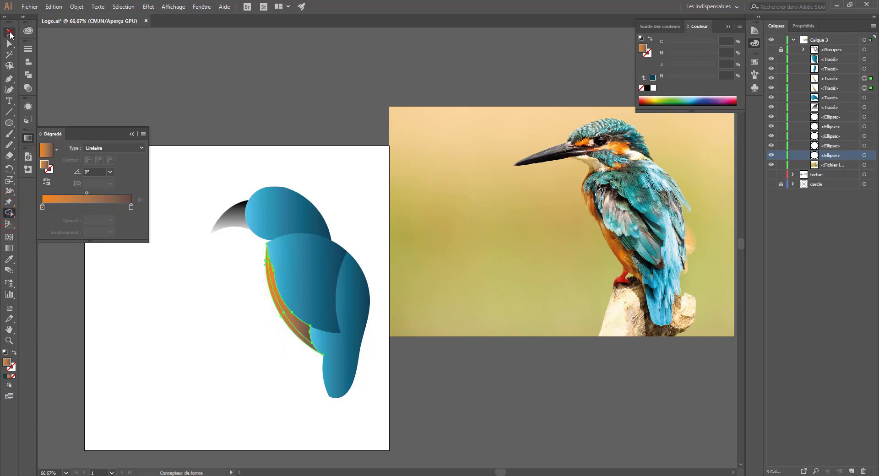
{"action": "left_click", "coordinate": [178, 99]}
Set the gradient midpoint of the outer orange belly strip to 77.27%
{"action": "left_click", "coordinate": [277, 306]}
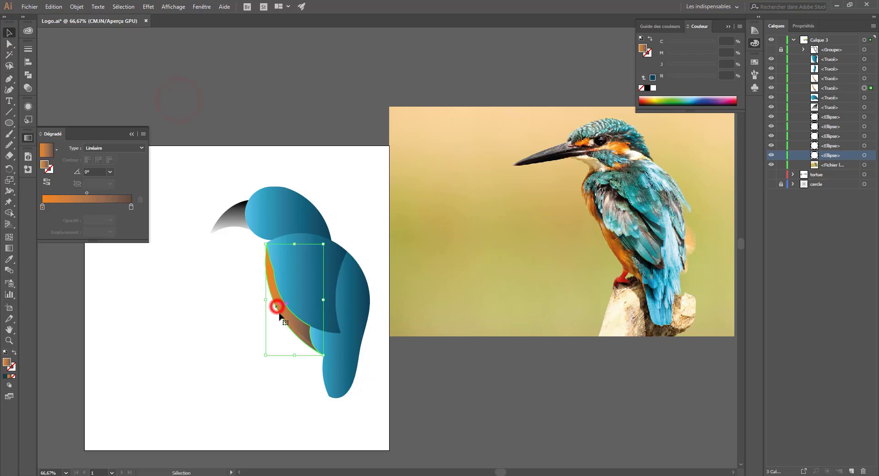
{"action": "left_click", "coordinate": [304, 347]}
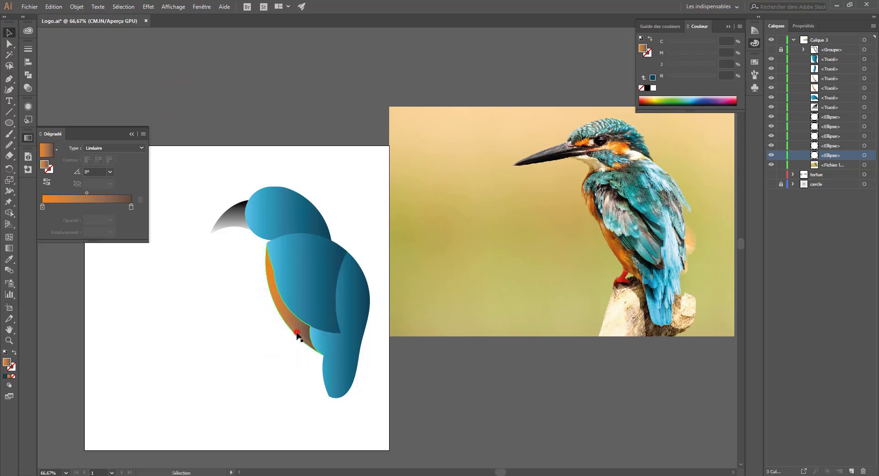
{"action": "left_click", "coordinate": [297, 334]}
{"action": "left_click_drag", "start_coordinate": [87, 193], "coordinate": [110, 192]}
{"action": "left_click", "coordinate": [200, 285]}
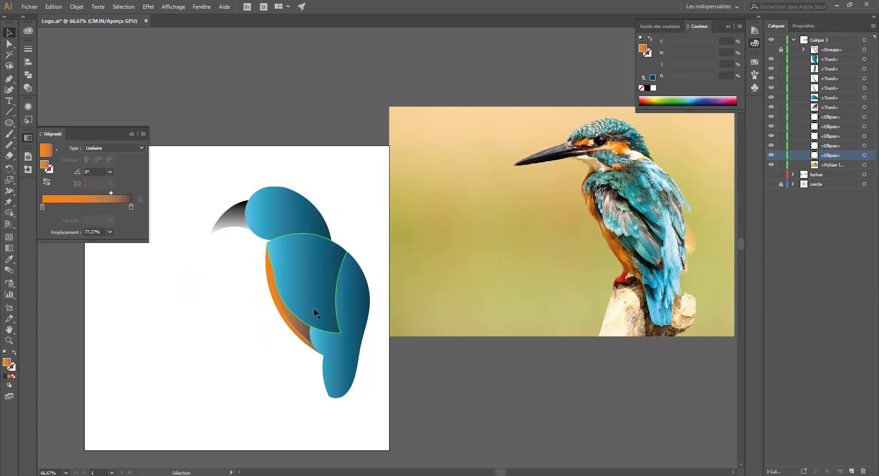
Create two copies of the wing shape rotated clockwise about its lower tip, by about 5.7° and 15.1° from the original
{"action": "left_click", "coordinate": [292, 286]}
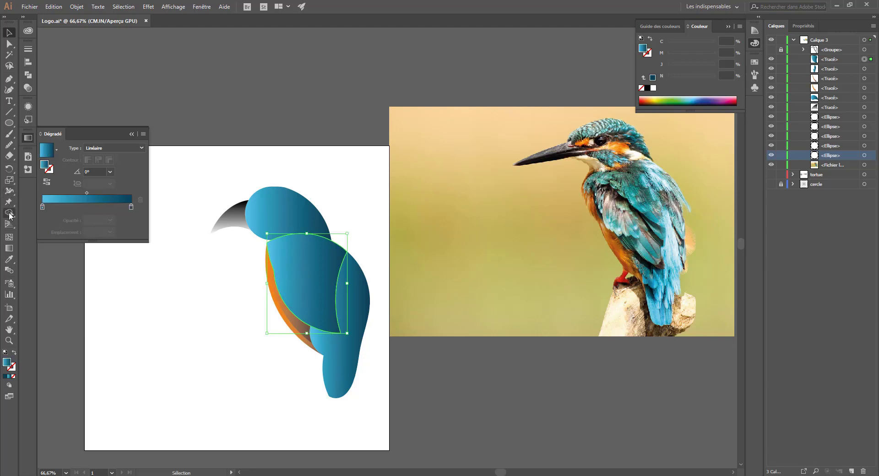
{"action": "left_click", "coordinate": [9, 170]}
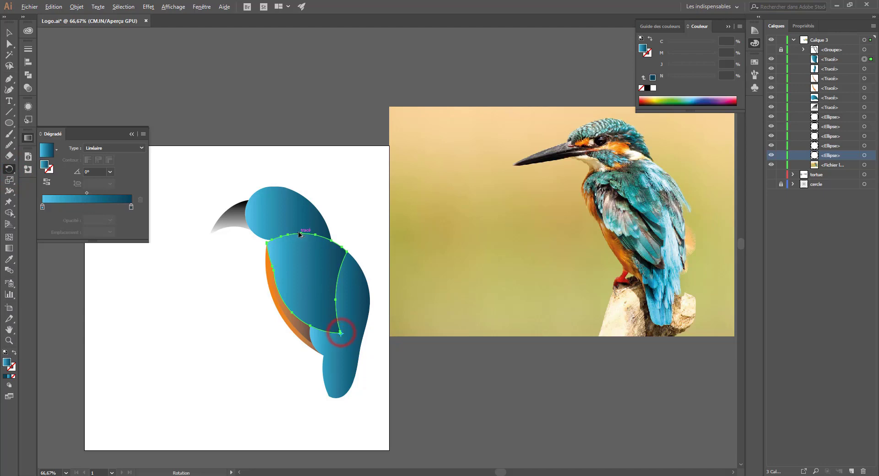
{"action": "left_click_drag", "start_coordinate": [300, 234], "coordinate": [313, 234]}
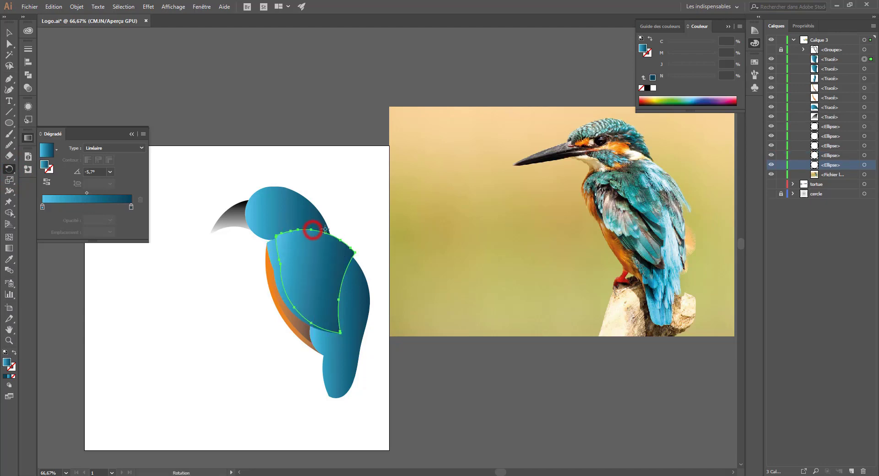
{"action": "left_click", "coordinate": [313, 230], "text": "alt"}
{"action": "key", "text": "Escape"}
{"action": "left_click_drag", "start_coordinate": [317, 232], "coordinate": [330, 229]}
{"action": "left_click", "coordinate": [9, 33]}
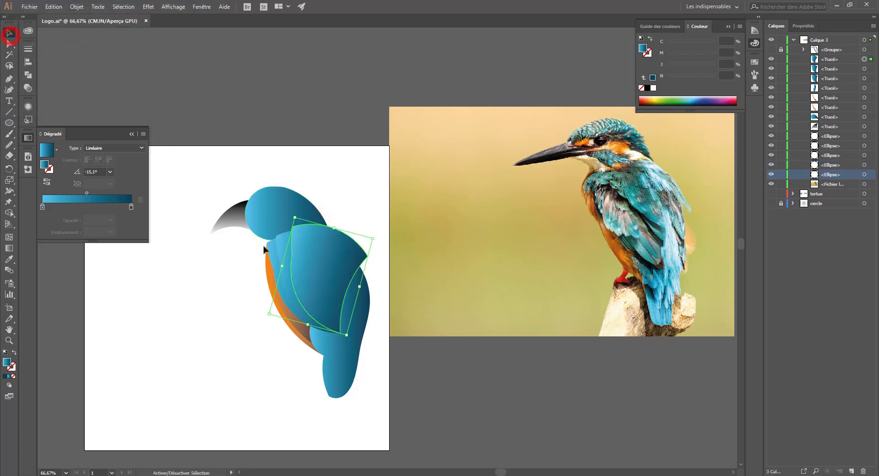
Trim the parts of the two rotated wing copies that extend beyond the original wing with the Shape Builder
{"action": "left_click", "coordinate": [285, 247], "text": "shift"}
{"action": "left_click", "coordinate": [272, 249], "text": "shift"}
{"action": "left_click", "coordinate": [9, 213]}
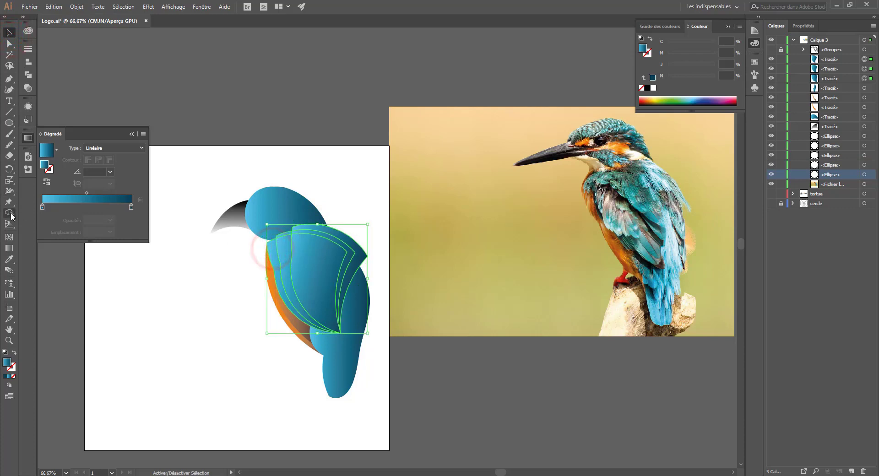
{"action": "mouse_move", "coordinate": [280, 233]}
{"action": "left_mouse_down"}
{"action": "mouse_move", "coordinate": [320, 227]}
{"action": "mouse_move", "coordinate": [347, 239]}
{"action": "left_mouse_up"}
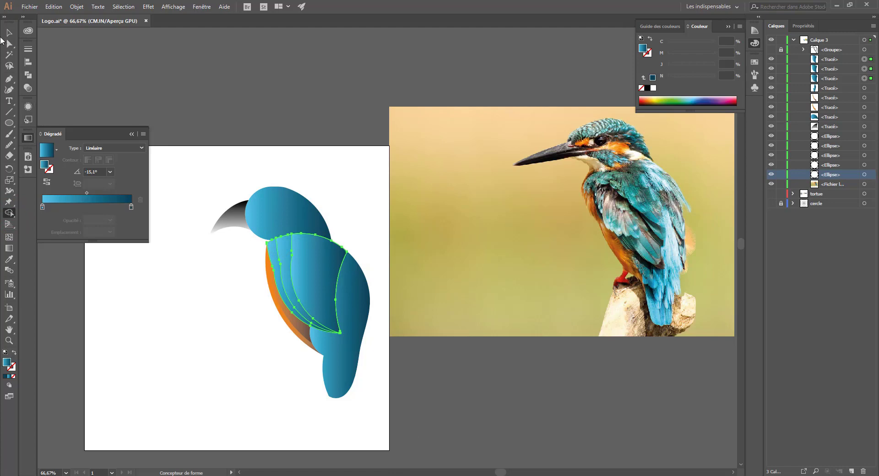
{"action": "left_click", "coordinate": [9, 32]}
{"action": "left_click", "coordinate": [206, 59]}
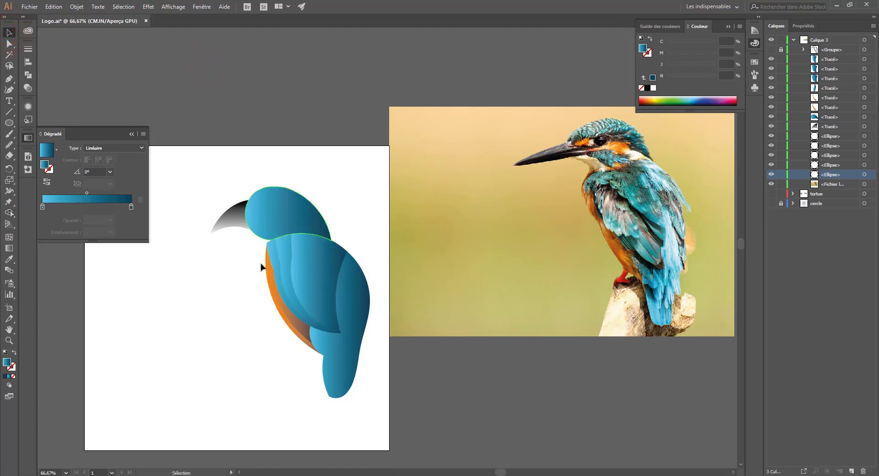
Darken the end colour of the middle wing strip's gradient by setting its black value to 70%
{"action": "left_click", "coordinate": [285, 249]}
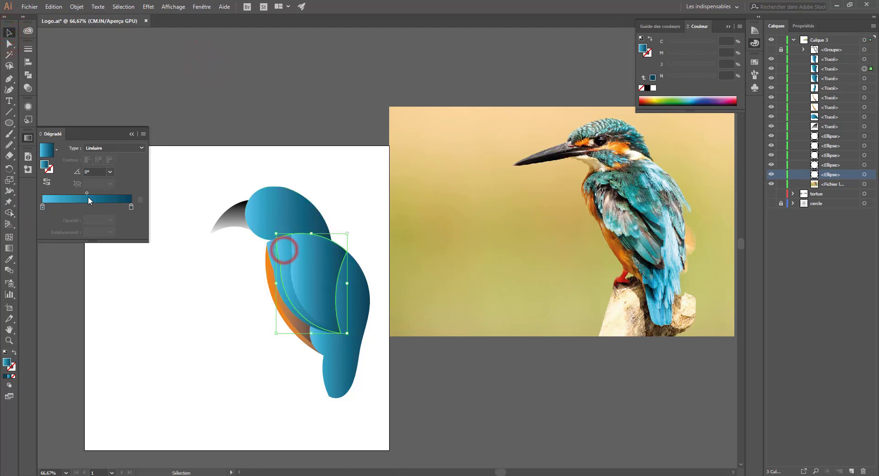
{"action": "left_click", "coordinate": [131, 207]}
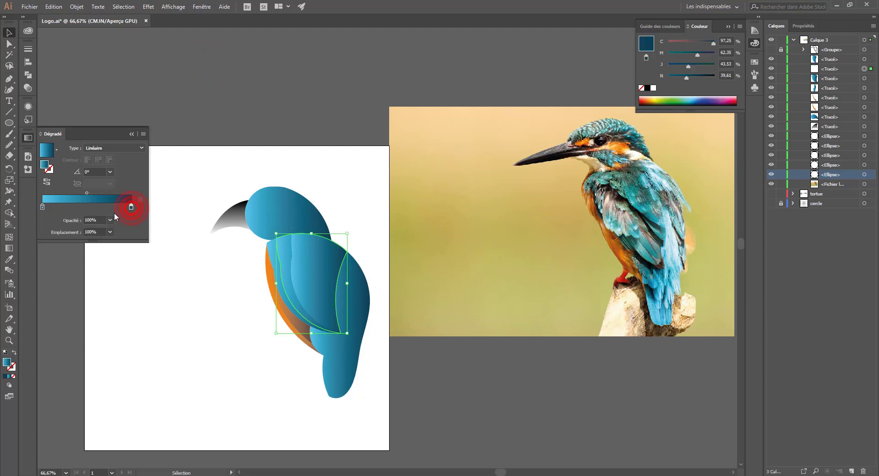
{"action": "left_click", "coordinate": [128, 211]}
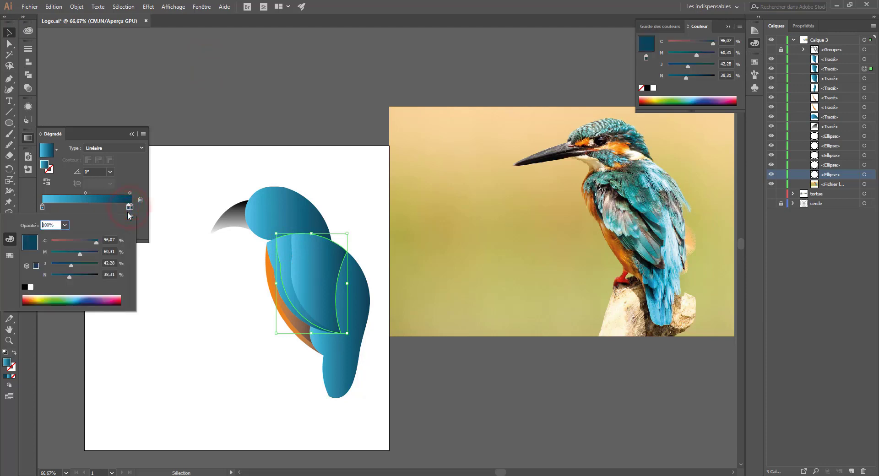
{"action": "left_click_drag", "start_coordinate": [128, 208], "coordinate": [133, 209]}
{"action": "left_click", "coordinate": [131, 207]}
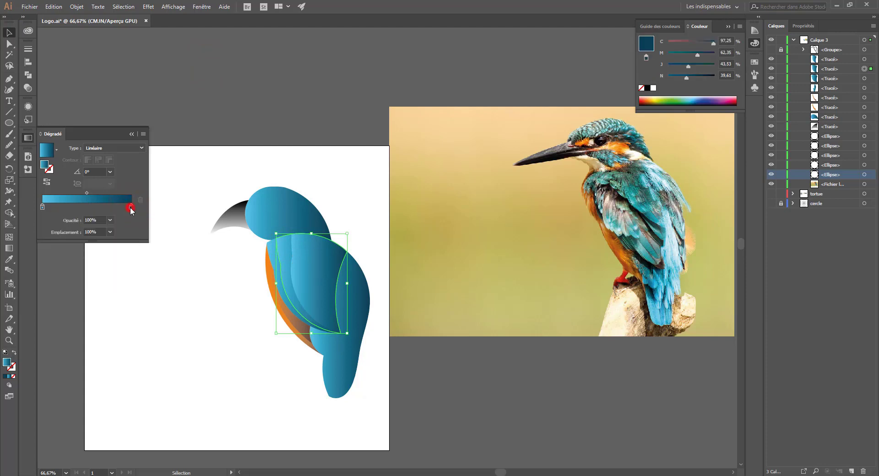
{"action": "left_click_drag", "start_coordinate": [690, 75], "coordinate": [701, 76]}
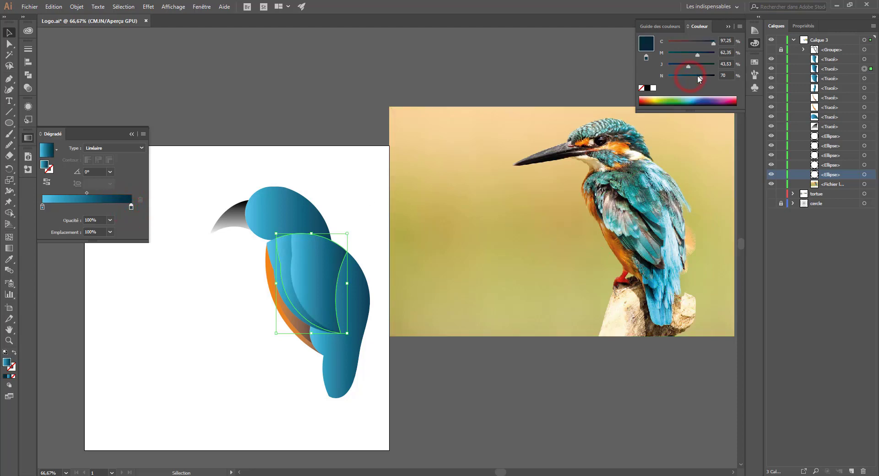
Shift the outermost wing strip's dark gradient colour to teal, with magenta at 20% and black at 19%
{"action": "left_click", "coordinate": [308, 283]}
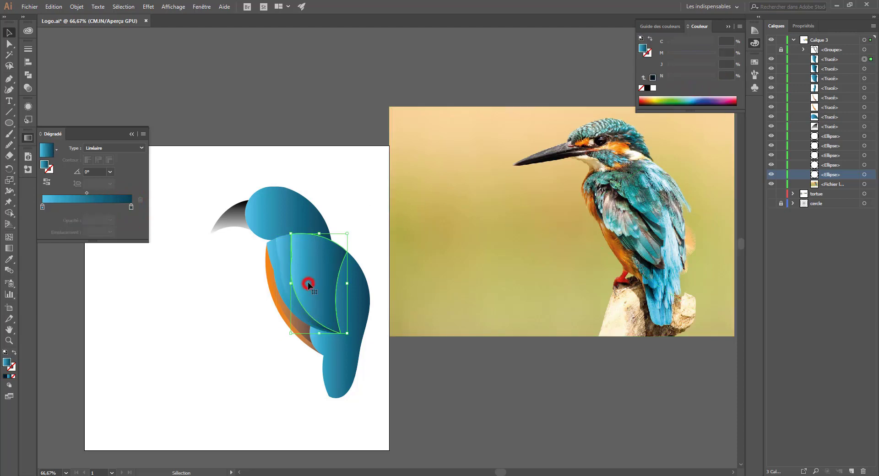
{"action": "left_click", "coordinate": [275, 257]}
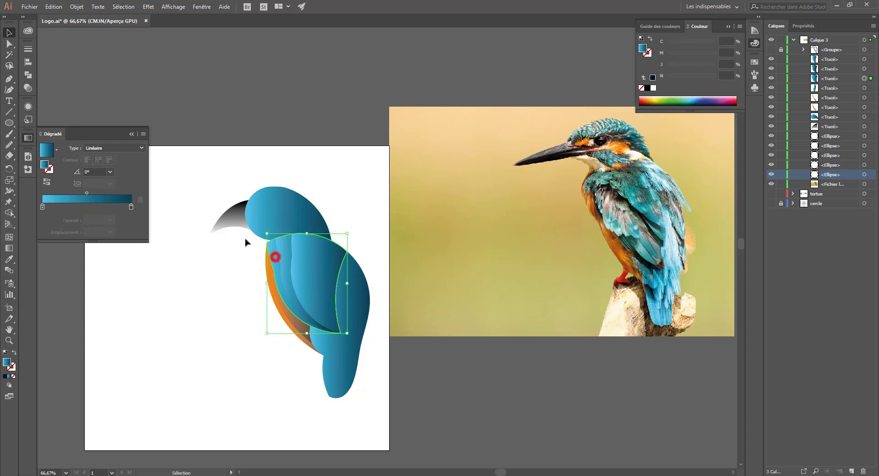
{"action": "left_click", "coordinate": [131, 207]}
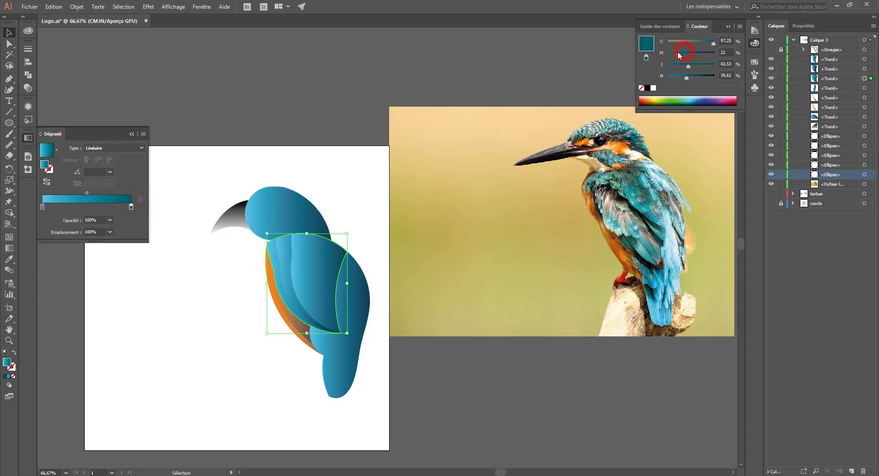
{"action": "left_click", "coordinate": [677, 76]}
{"action": "left_click", "coordinate": [363, 91]}
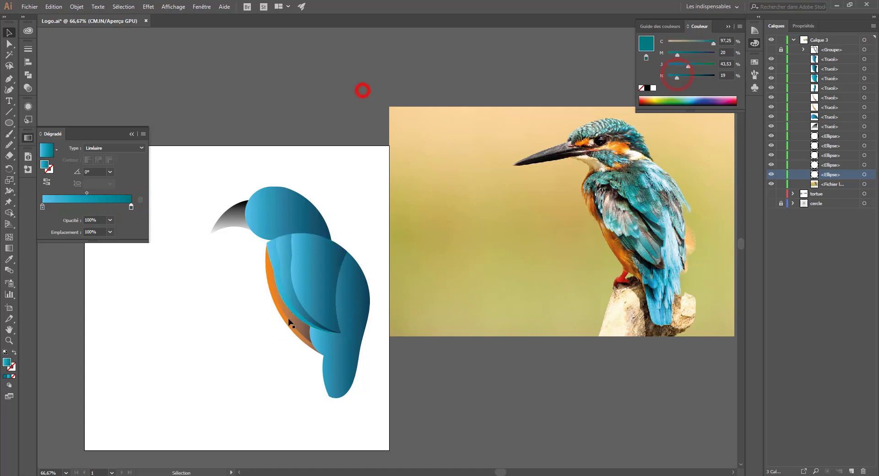
Change the large front wing shape's gradient to radial and set its midpoint to 75%
{"action": "left_click", "coordinate": [311, 282]}
{"action": "left_click", "coordinate": [107, 148]}
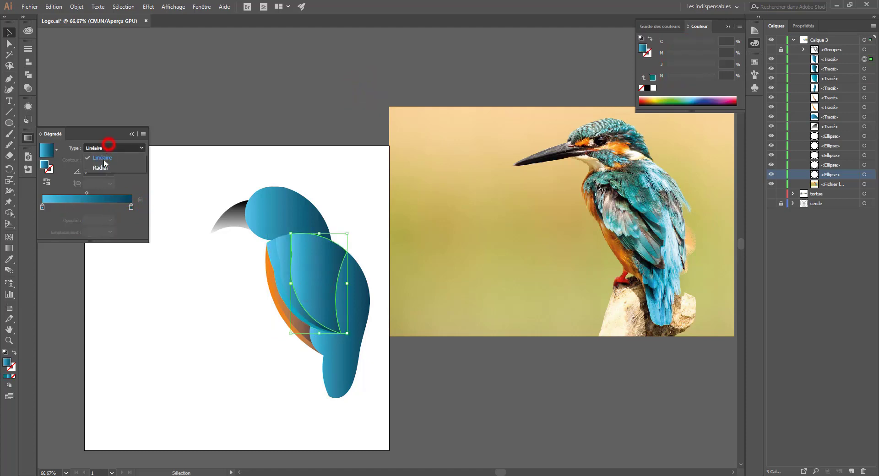
{"action": "left_click", "coordinate": [100, 168]}
{"action": "left_click_drag", "start_coordinate": [87, 193], "coordinate": [119, 193]}
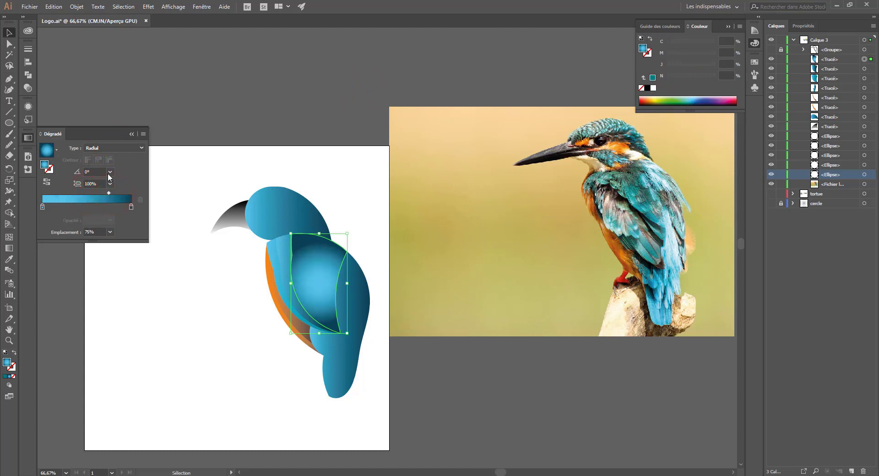
Set the front wing's radial gradient to an angle of -135° and an aspect ratio of 400%
{"action": "left_click", "coordinate": [110, 172]}
{"action": "left_click", "coordinate": [116, 320]}
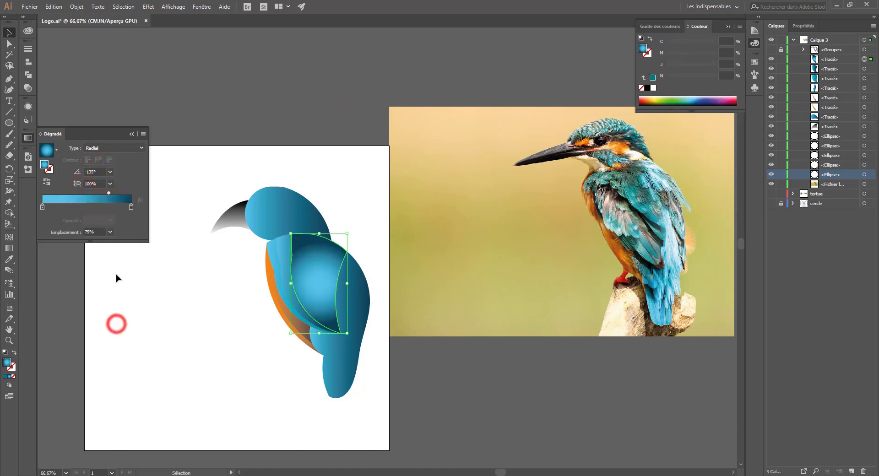
{"action": "left_click", "coordinate": [110, 184]}
{"action": "left_click", "coordinate": [119, 315]}
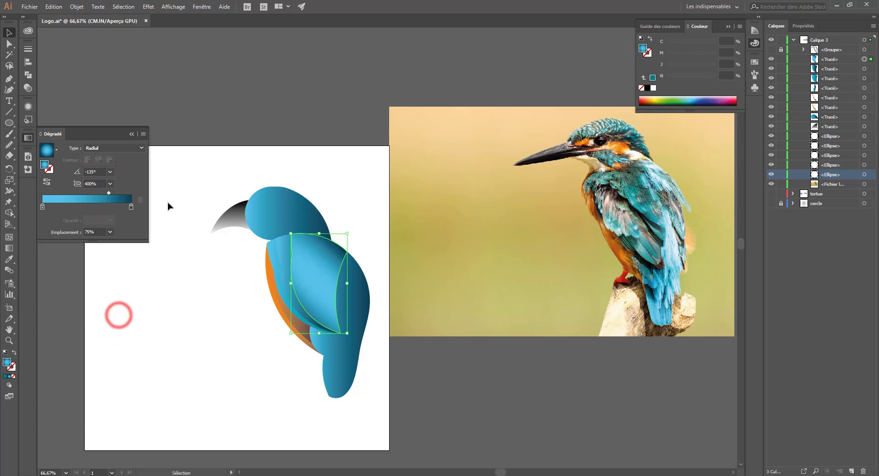
{"action": "left_click", "coordinate": [247, 115]}
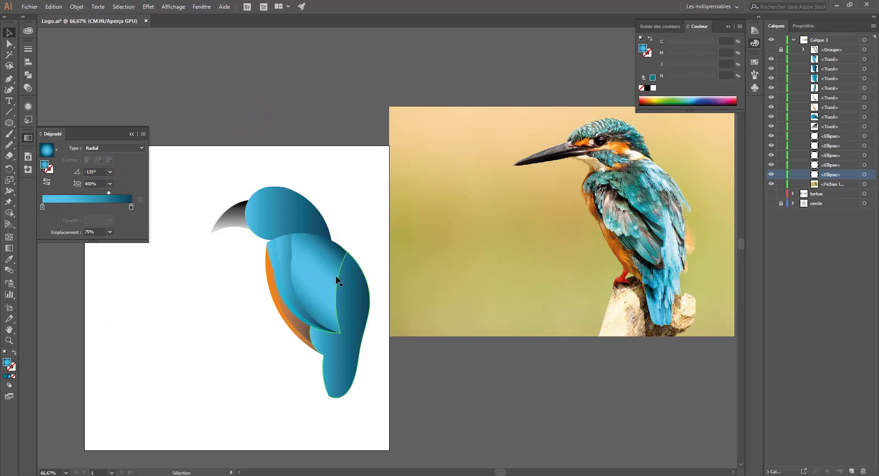
Set the gradient midpoint of the middle wing strip to 24.75%
{"action": "left_click", "coordinate": [283, 249]}
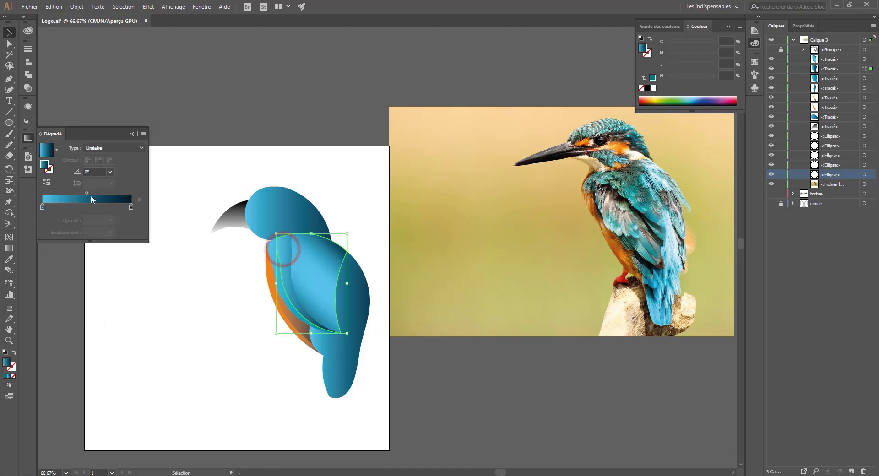
{"action": "left_click", "coordinate": [87, 193]}
{"action": "mouse_move", "coordinate": [90, 194]}
{"action": "left_mouse_down"}
{"action": "mouse_move", "coordinate": [100, 194]}
{"action": "mouse_move", "coordinate": [62, 192]}
{"action": "left_mouse_up"}
{"action": "left_click", "coordinate": [259, 88]}
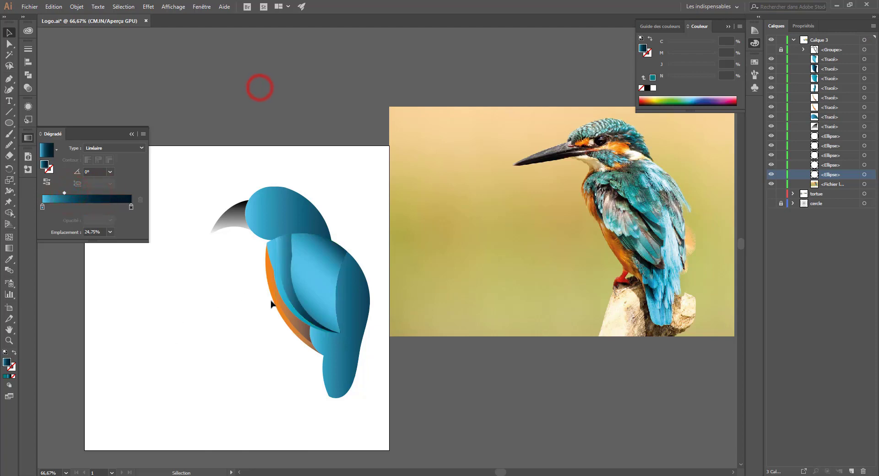
Try gradient angles of 0°, -90° and 135° on the front wing shape
{"action": "left_click", "coordinate": [304, 268]}
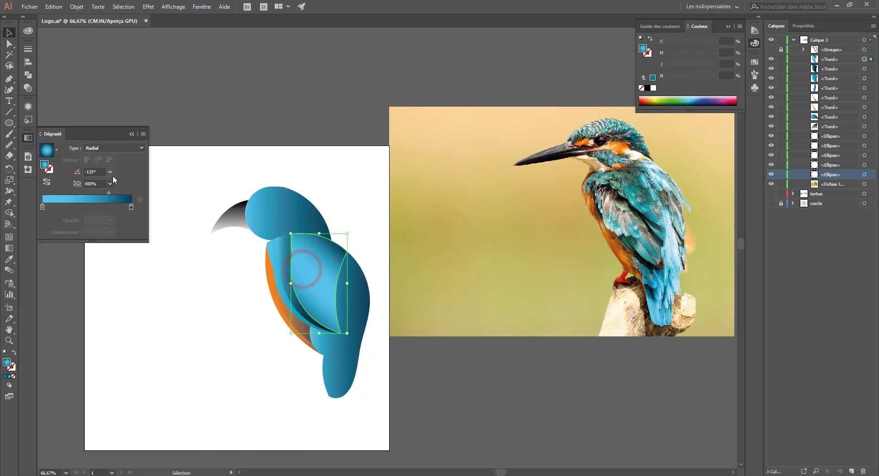
{"action": "left_click", "coordinate": [110, 172]}
{"action": "left_click", "coordinate": [117, 265]}
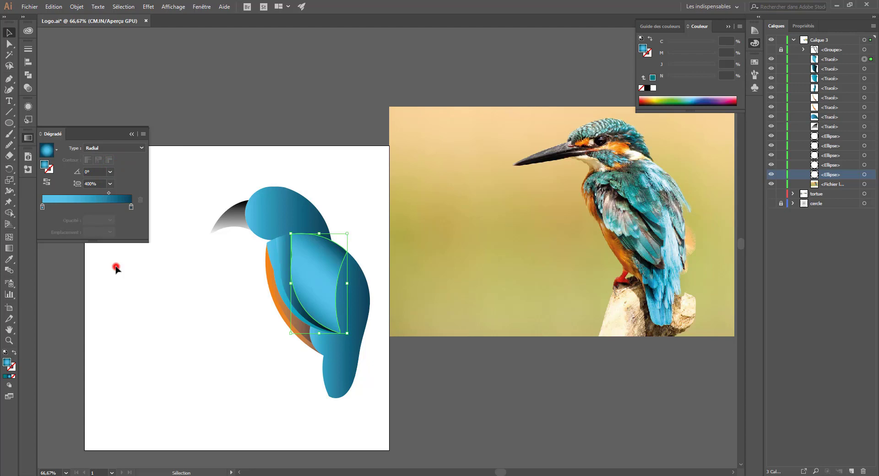
{"action": "left_click", "coordinate": [110, 172]}
{"action": "left_click", "coordinate": [120, 307]}
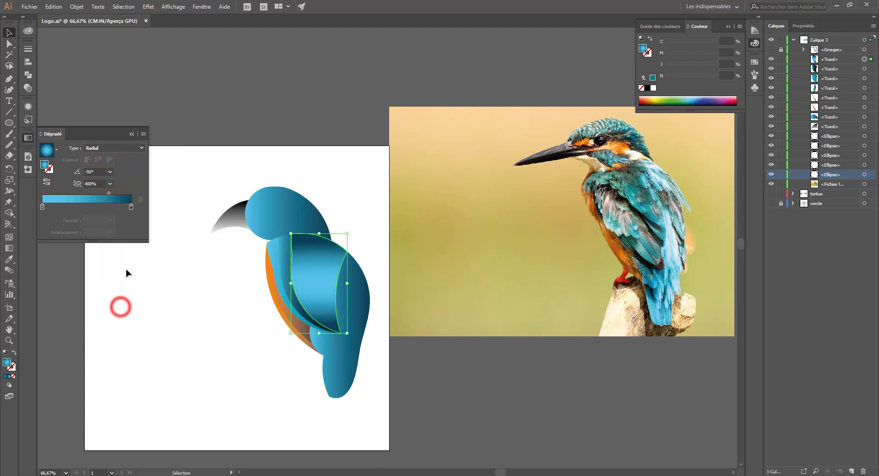
{"action": "left_click", "coordinate": [110, 172]}
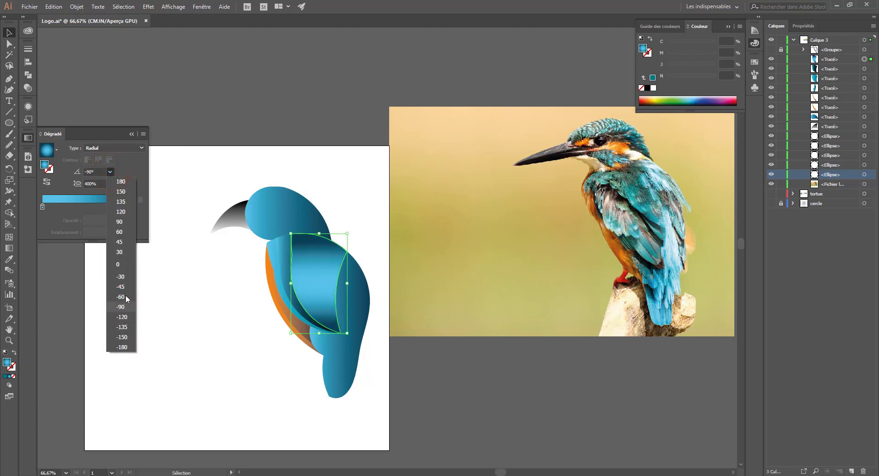
{"action": "left_click", "coordinate": [121, 202]}
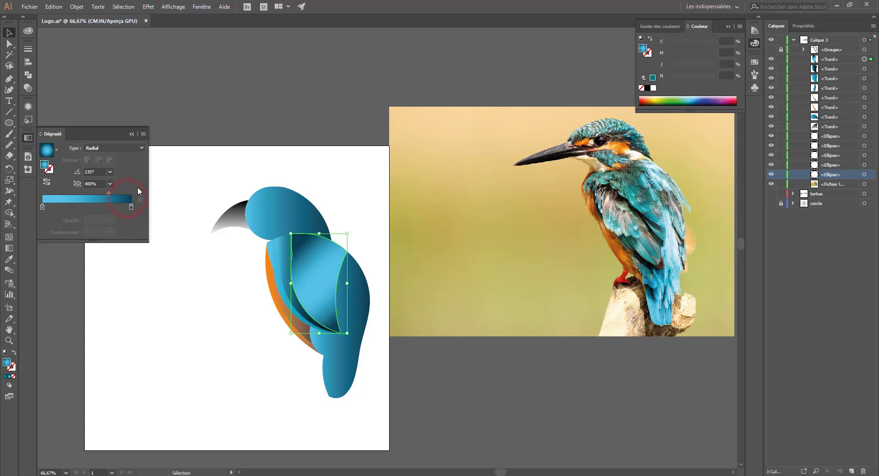
Fine-tune the front wing's radial gradient angle to 50°
{"action": "left_click", "coordinate": [91, 170]}
{"action": "scroll", "coordinate": [92, 171], "scroll_direction": "up", "scroll_amount": 9}
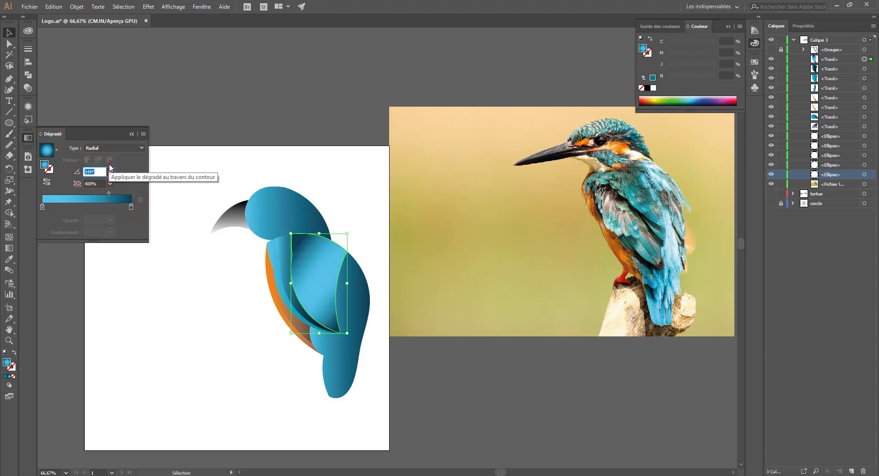
{"action": "scroll", "coordinate": [111, 168], "scroll_direction": "up", "scroll_amount": 16}
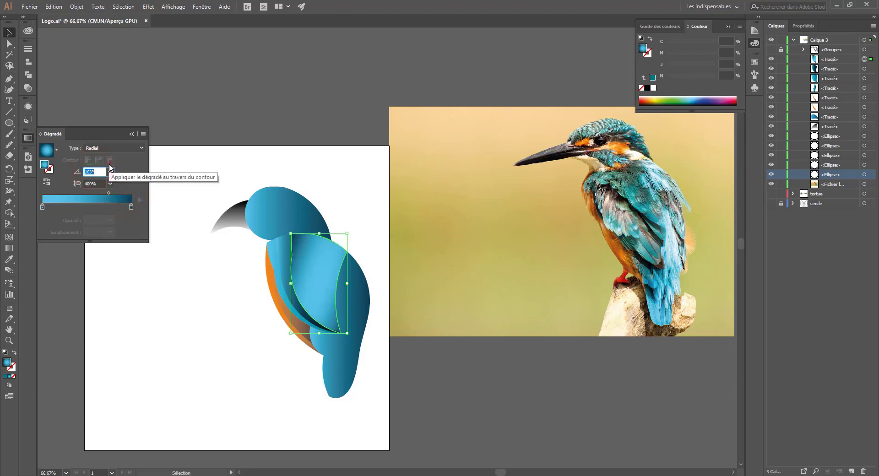
{"action": "scroll", "coordinate": [111, 168], "scroll_direction": "up", "scroll_amount": 17}
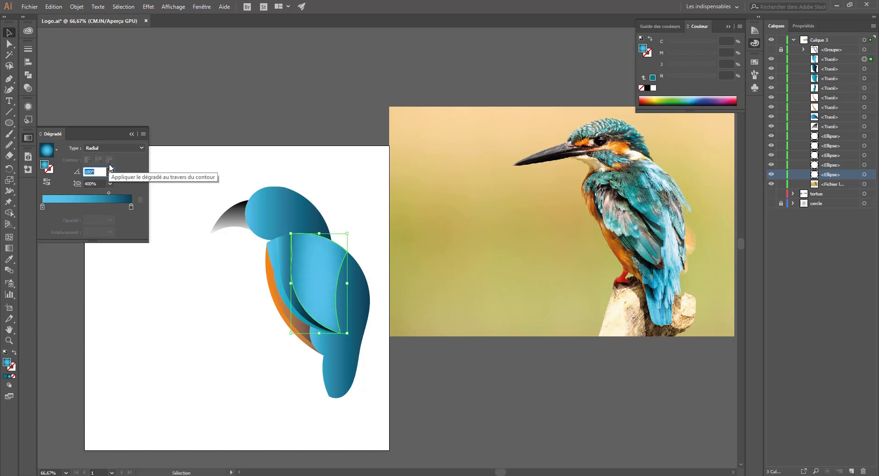
{"action": "scroll", "coordinate": [110, 168], "scroll_direction": "down", "scroll_amount": 20}
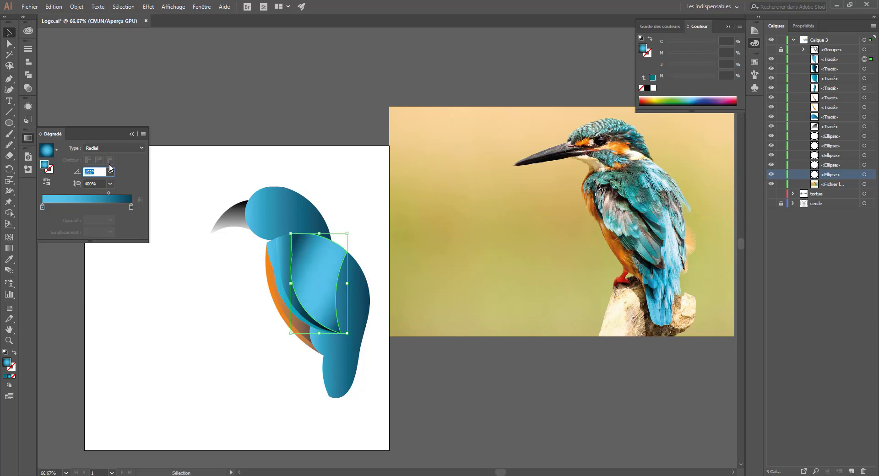
{"action": "scroll", "coordinate": [110, 168], "scroll_direction": "down", "scroll_amount": 20}
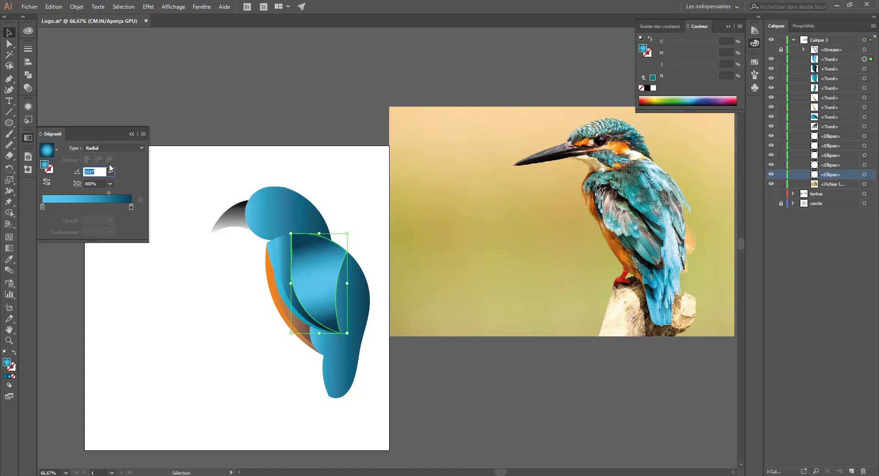
{"action": "scroll", "coordinate": [111, 168], "scroll_direction": "down", "scroll_amount": 20}
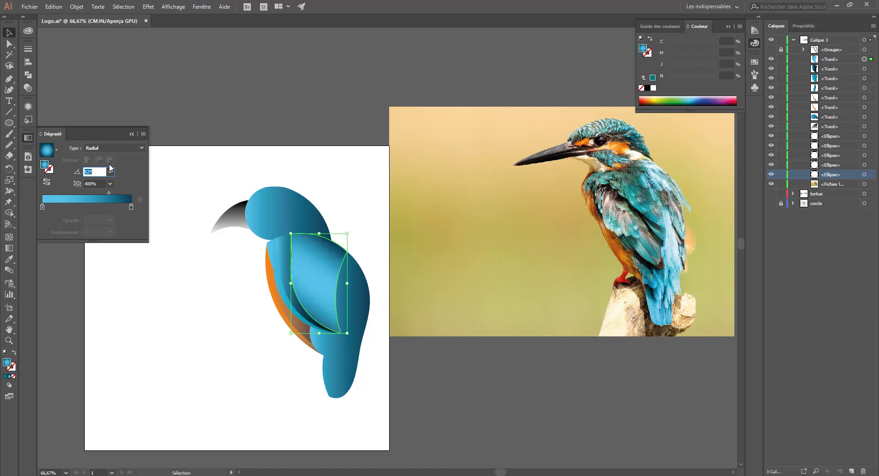
{"action": "left_click", "coordinate": [175, 361]}
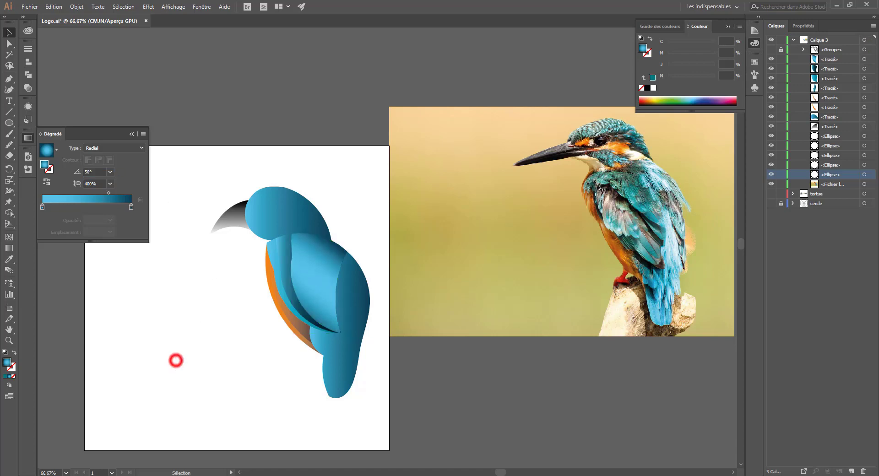
Duplicate the back-and-tail shape slightly down and to the right, and trim the copy's overhang beyond the original with the Shape Builder
{"action": "left_click", "coordinate": [361, 350]}
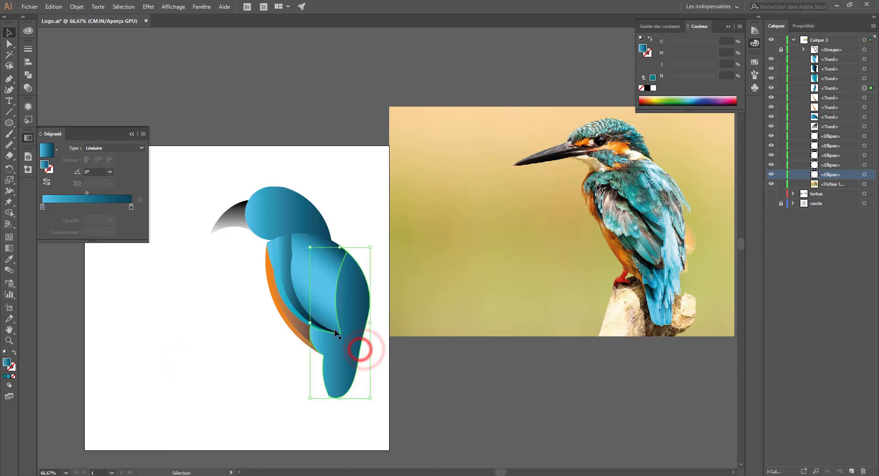
{"action": "left_click_drag", "start_coordinate": [348, 366], "coordinate": [353, 374]}
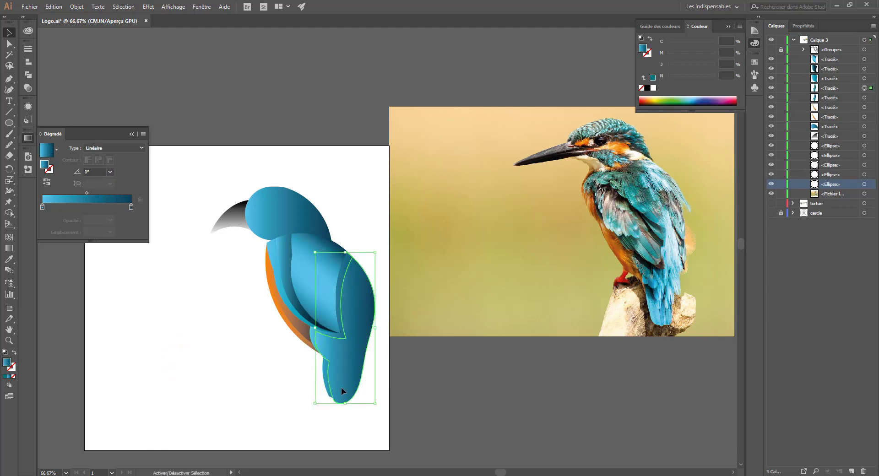
{"action": "left_click", "coordinate": [305, 395], "text": "shift"}
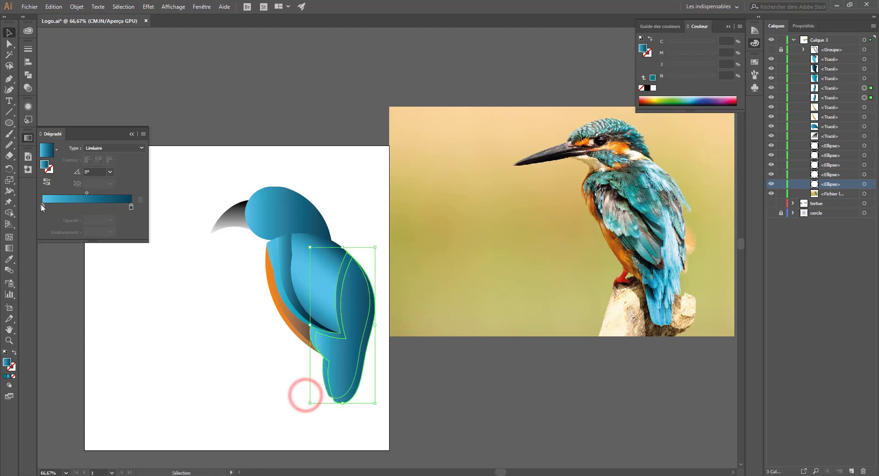
{"action": "left_click", "coordinate": [9, 212]}
{"action": "left_click", "coordinate": [334, 409], "text": "alt"}
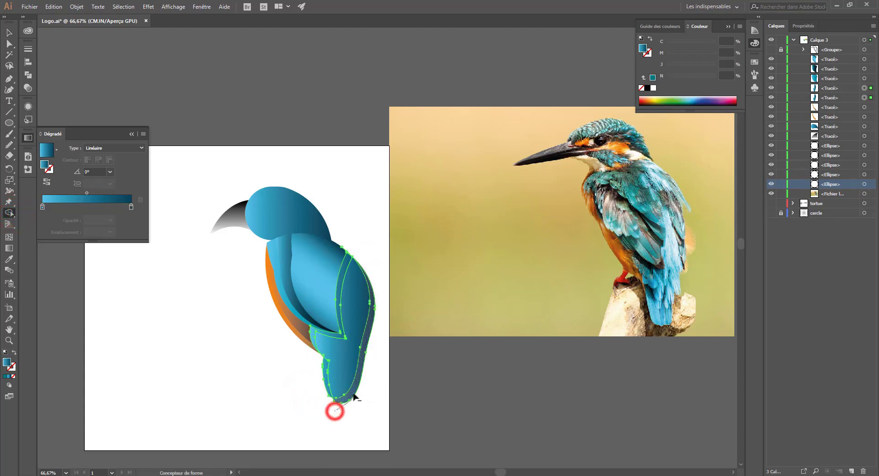
{"action": "left_click", "coordinate": [9, 32]}
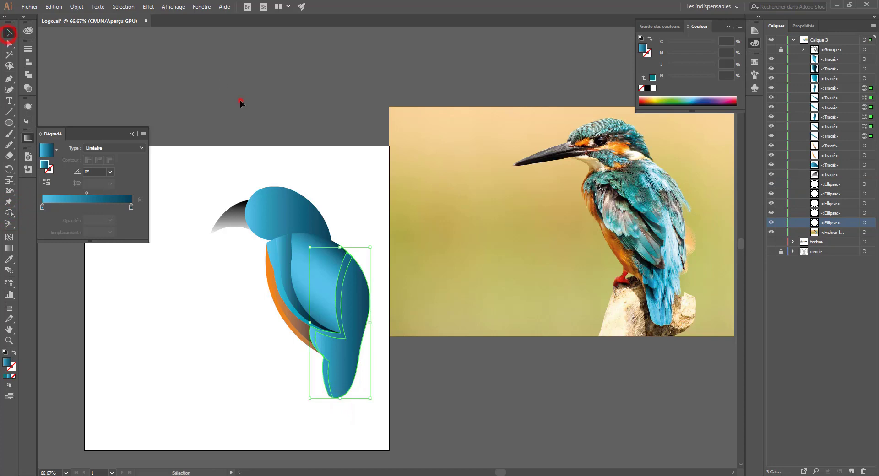
{"action": "left_click", "coordinate": [240, 100]}
Set the gradient midpoint of the underlying back-and-tail shape to 62.37%
{"action": "left_click", "coordinate": [354, 303]}
{"action": "left_click", "coordinate": [345, 271]}
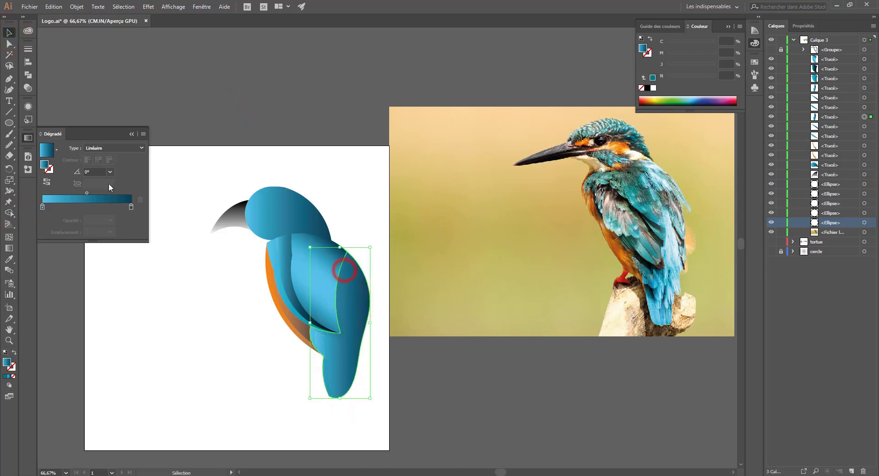
{"action": "mouse_move", "coordinate": [87, 193]}
{"action": "left_mouse_down"}
{"action": "mouse_move", "coordinate": [114, 194]}
{"action": "mouse_move", "coordinate": [98, 193]}
{"action": "left_mouse_up"}
{"action": "left_click", "coordinate": [242, 105]}
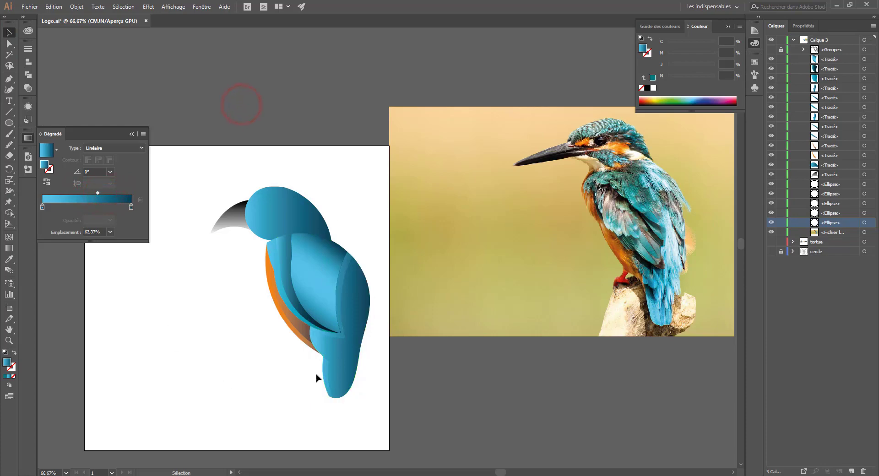
Copy the front wing's radial gradient onto the upper back-and-tail copy and set its angle to 72°
{"action": "left_click", "coordinate": [338, 354]}
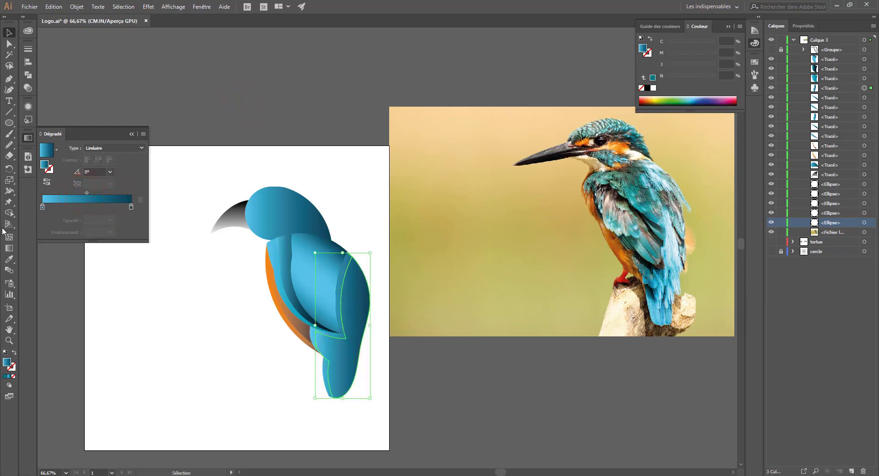
{"action": "left_click", "coordinate": [8, 260]}
{"action": "left_click", "coordinate": [314, 277]}
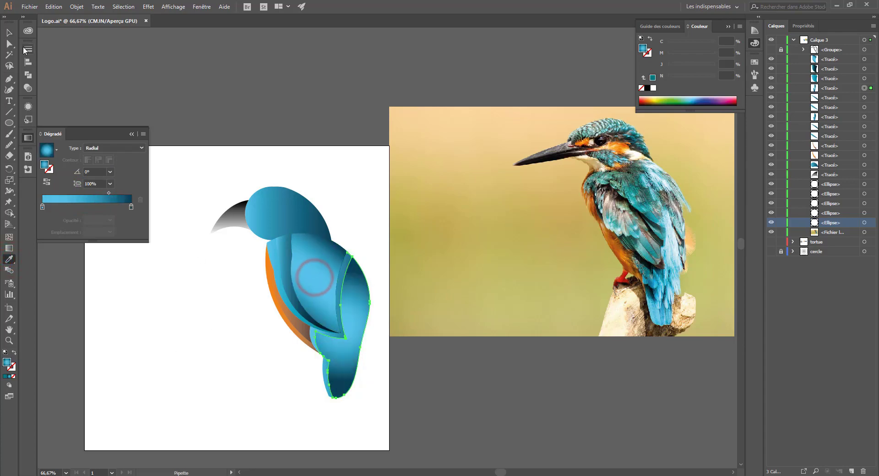
{"action": "left_click", "coordinate": [96, 172]}
{"action": "double_click", "coordinate": [95, 172]}
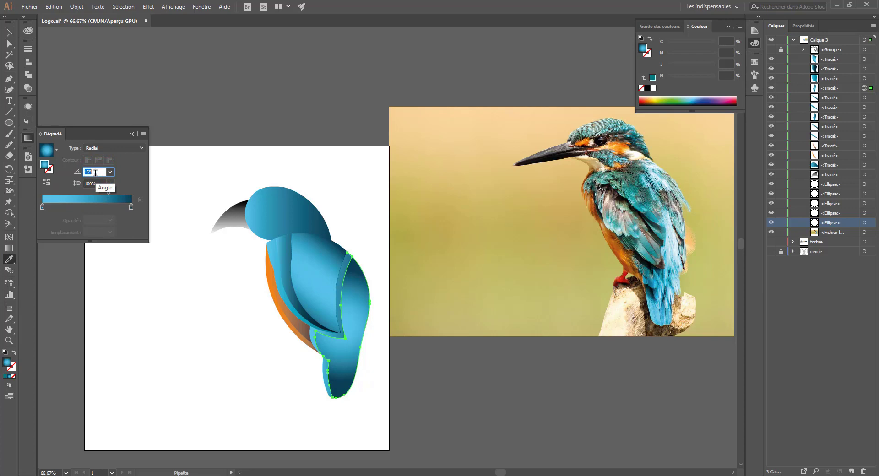
{"action": "key", "text": "Up"}
Move the copy's gradient midpoint to 87% and recolour its dark stop with 88% cyan, 11% magenta and 24% black
{"action": "left_click", "coordinate": [107, 192]}
{"action": "left_click_drag", "start_coordinate": [110, 198], "coordinate": [131, 194]}
{"action": "double_click", "coordinate": [131, 206]}
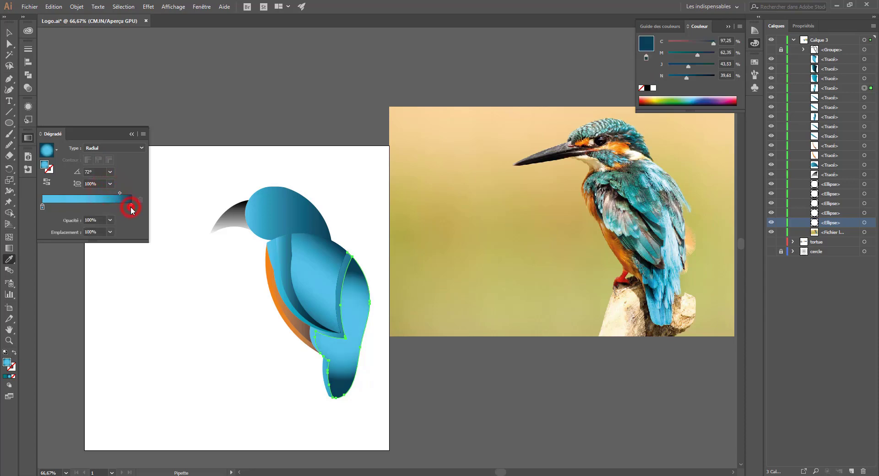
{"action": "left_click_drag", "start_coordinate": [70, 253], "coordinate": [63, 256]}
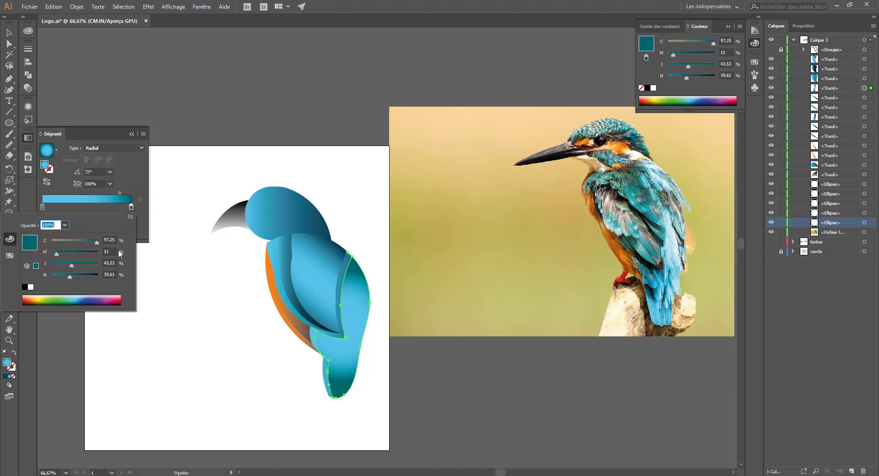
{"action": "left_click", "coordinate": [63, 274]}
{"action": "left_click", "coordinate": [15, 41]}
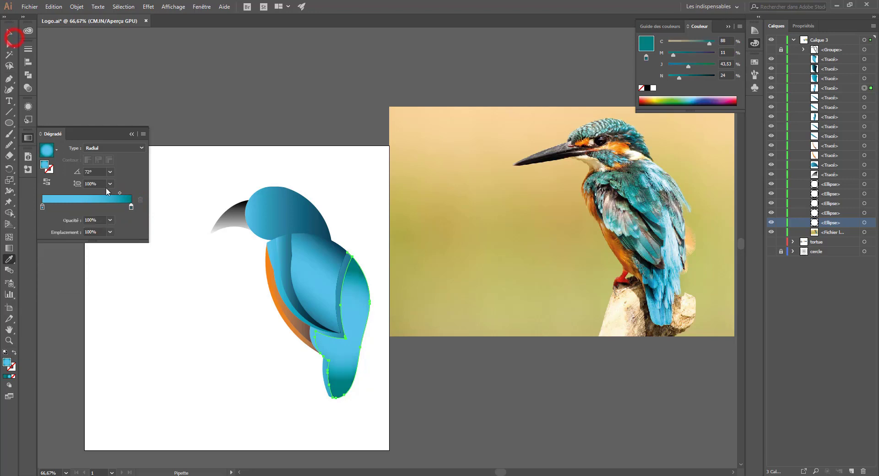
Try radial gradient angles of -135°, -180°, 120° and 180° on the upper back-and-tail copy
{"action": "left_click", "coordinate": [110, 172]}
{"action": "left_click", "coordinate": [114, 329]}
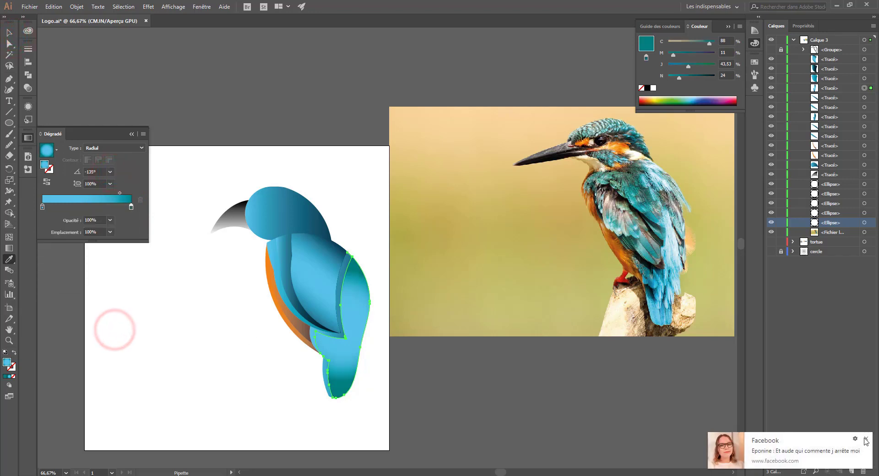
{"action": "left_click", "coordinate": [865, 438]}
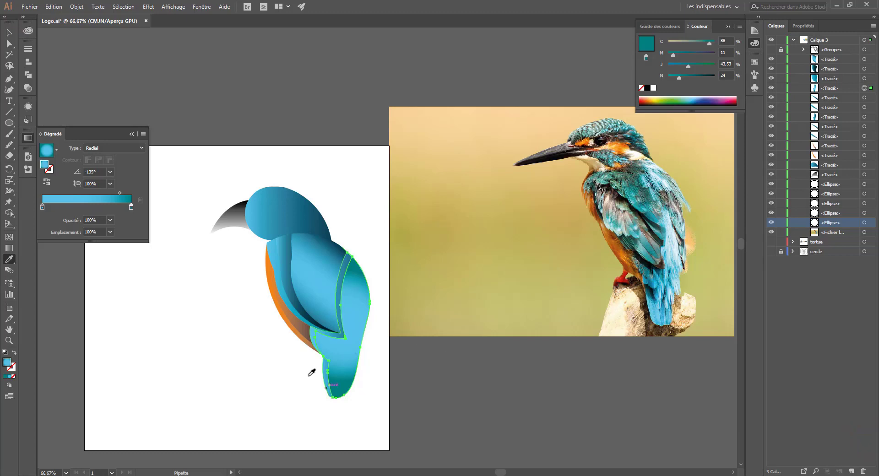
{"action": "left_click", "coordinate": [110, 172]}
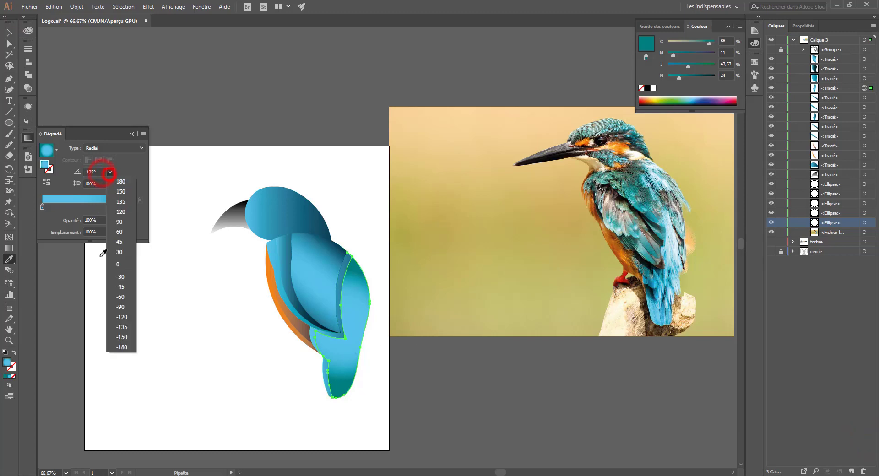
{"action": "left_click", "coordinate": [117, 347]}
{"action": "left_click", "coordinate": [110, 172]}
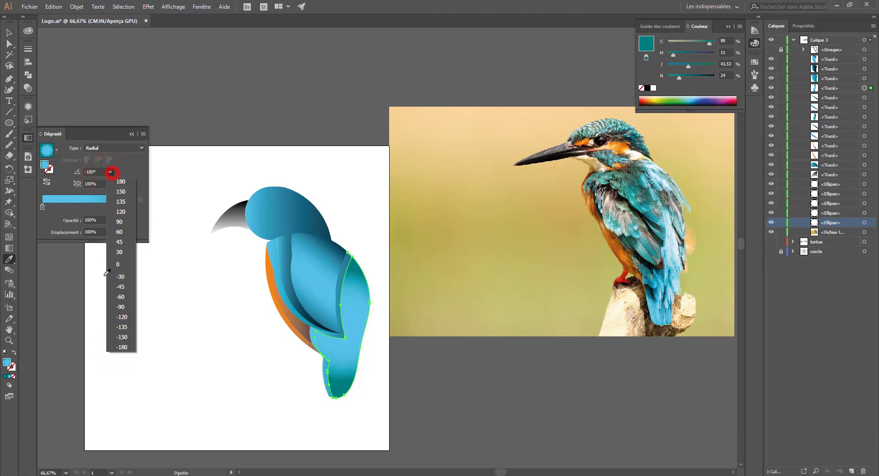
{"action": "left_click", "coordinate": [122, 327]}
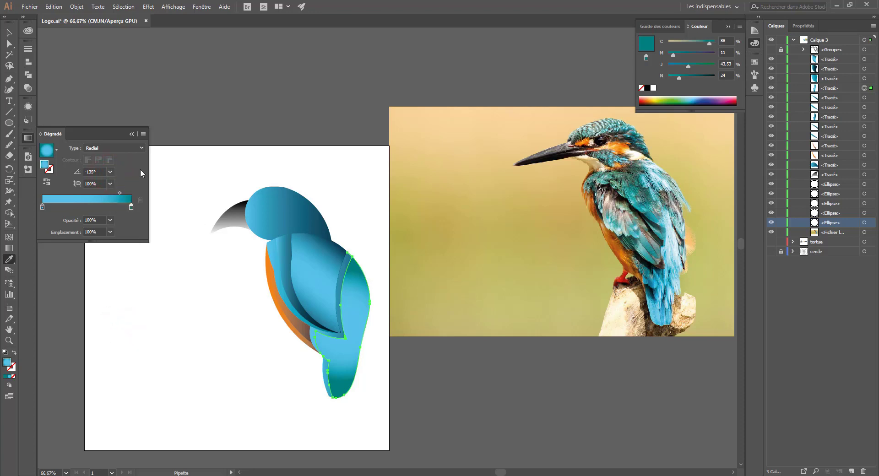
{"action": "left_click", "coordinate": [110, 173]}
{"action": "left_click", "coordinate": [121, 212]}
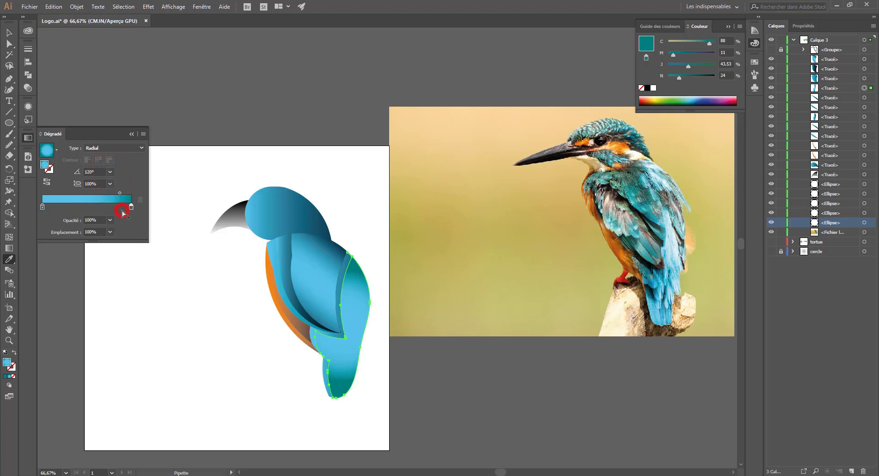
{"action": "left_click", "coordinate": [110, 172]}
{"action": "left_click", "coordinate": [121, 182]}
{"action": "left_click", "coordinate": [8, 33]}
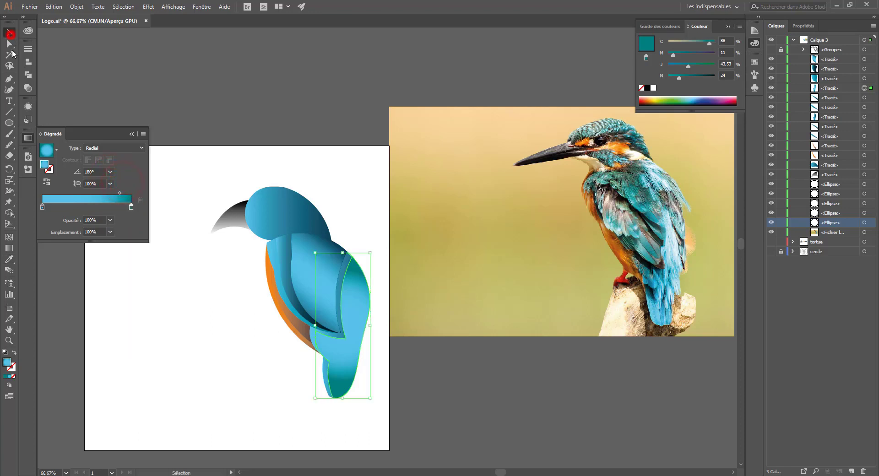
Switch the upper back-and-tail copy to a linear gradient with its midpoint at 80.94% and an angle of -30°
{"action": "left_click", "coordinate": [119, 193]}
{"action": "mouse_move", "coordinate": [107, 197]}
{"action": "left_mouse_down"}
{"action": "mouse_move", "coordinate": [59, 193]}
{"action": "mouse_move", "coordinate": [120, 195]}
{"action": "left_mouse_up"}
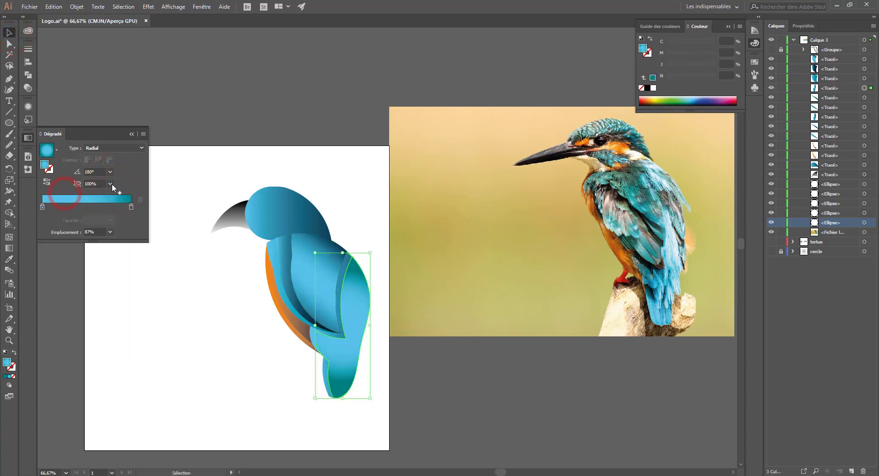
{"action": "left_click", "coordinate": [109, 145]}
{"action": "left_click", "coordinate": [105, 156]}
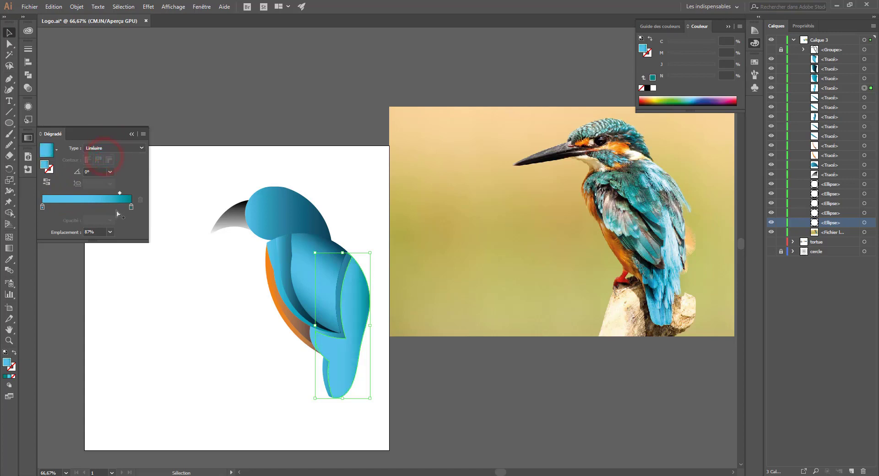
{"action": "mouse_move", "coordinate": [109, 194]}
{"action": "left_mouse_down"}
{"action": "mouse_move", "coordinate": [128, 196]}
{"action": "mouse_move", "coordinate": [110, 192]}
{"action": "left_mouse_up"}
{"action": "left_click", "coordinate": [109, 173]}
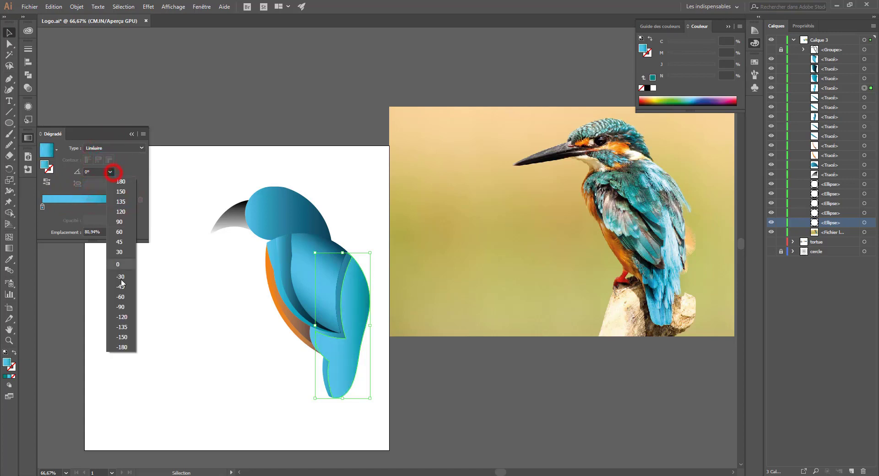
{"action": "left_click", "coordinate": [121, 278]}
{"action": "left_click", "coordinate": [207, 155]}
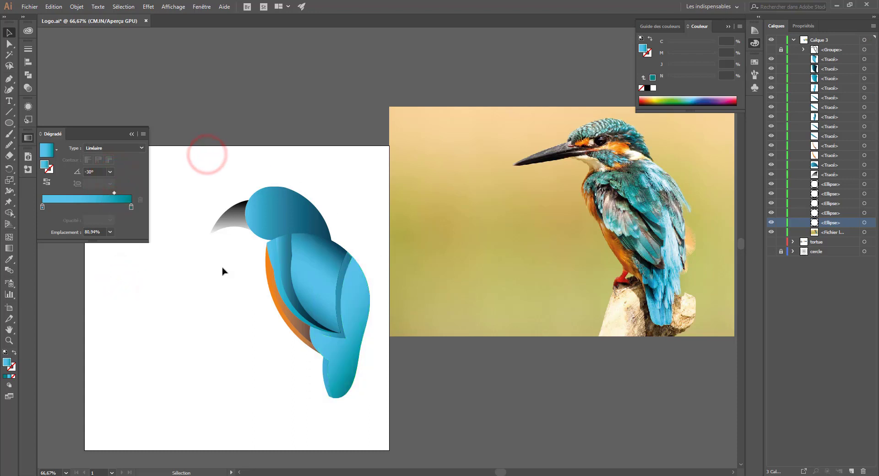
Set the gradient midpoint of the underlying back-and-tail shape to 84.98%
{"action": "mouse_move", "coordinate": [223, 256]}
{"action": "left_mouse_down"}
{"action": "mouse_move", "coordinate": [275, 261]}
{"action": "mouse_move", "coordinate": [210, 251]}
{"action": "left_mouse_up"}
{"action": "left_click", "coordinate": [312, 278]}
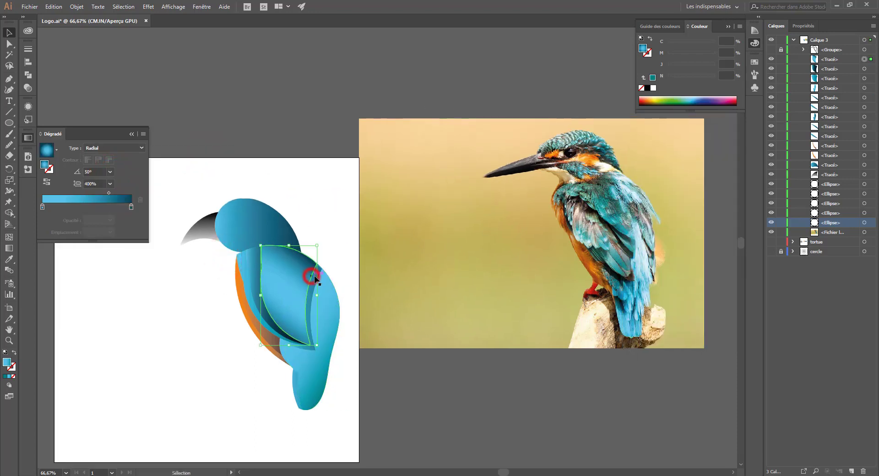
{"action": "mouse_move", "coordinate": [98, 192]}
{"action": "left_mouse_down"}
{"action": "mouse_move", "coordinate": [58, 196]}
{"action": "mouse_move", "coordinate": [128, 192]}
{"action": "mouse_move", "coordinate": [116, 193]}
{"action": "left_mouse_up"}
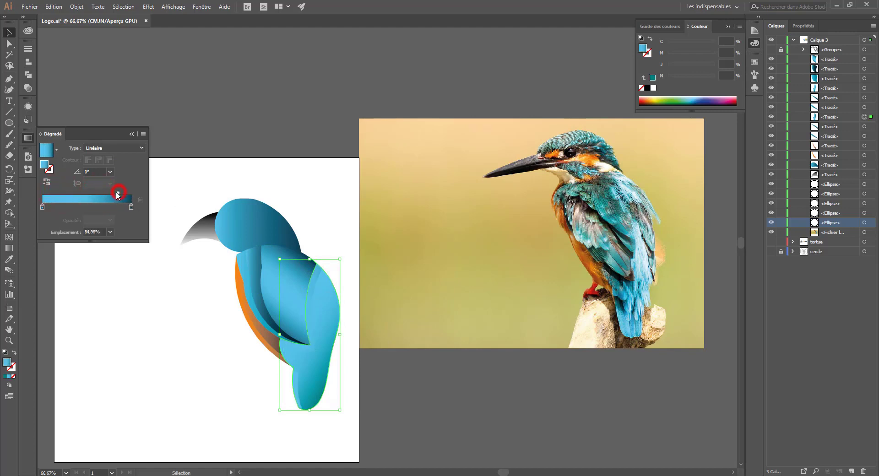
{"action": "left_click", "coordinate": [223, 456]}
Select the three overlapping wing shapes and try to add a gradient mesh point on the front wing's rear edge
{"action": "left_click", "coordinate": [306, 267]}
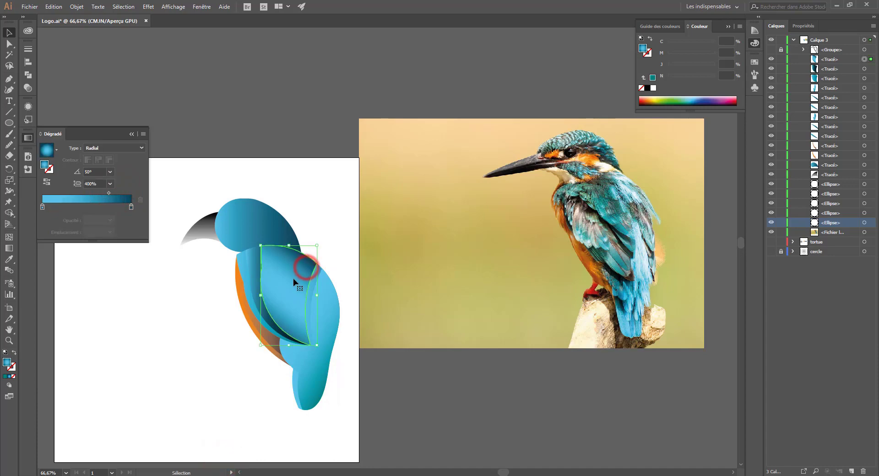
{"action": "key", "text": "ctrl+plus"}
{"action": "key", "text": "ctrl+plus"}
{"action": "key", "text": "v"}
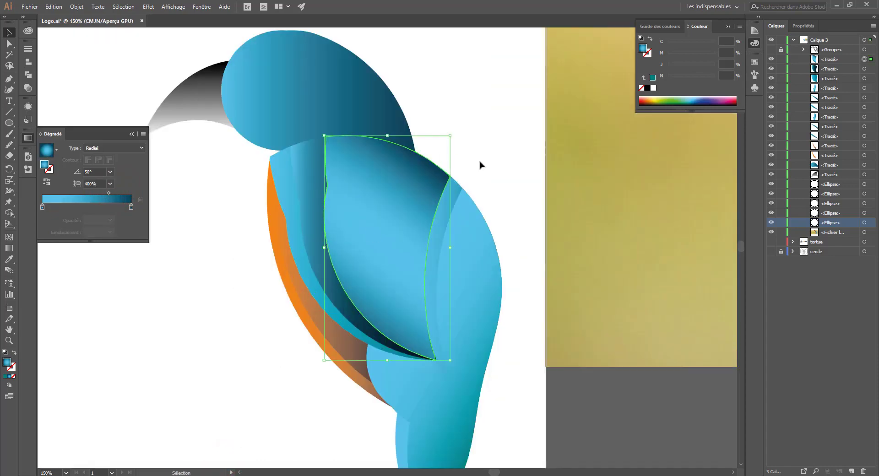
{"action": "left_click", "coordinate": [521, 155]}
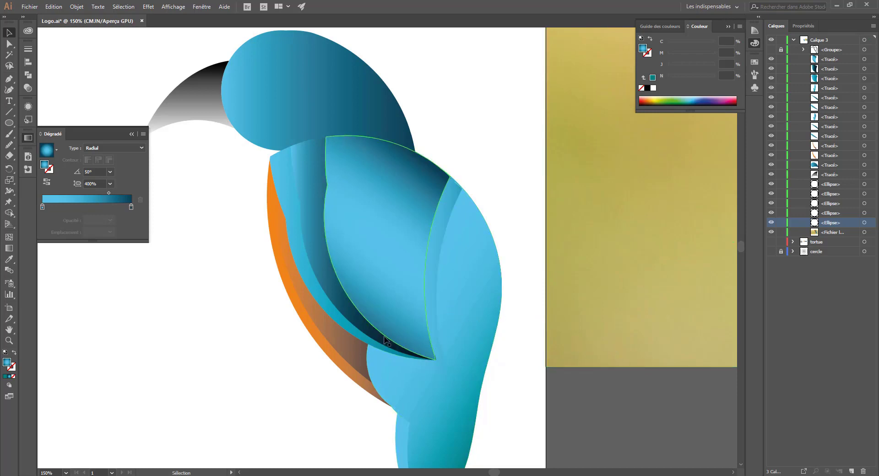
{"action": "left_click", "coordinate": [343, 324]}
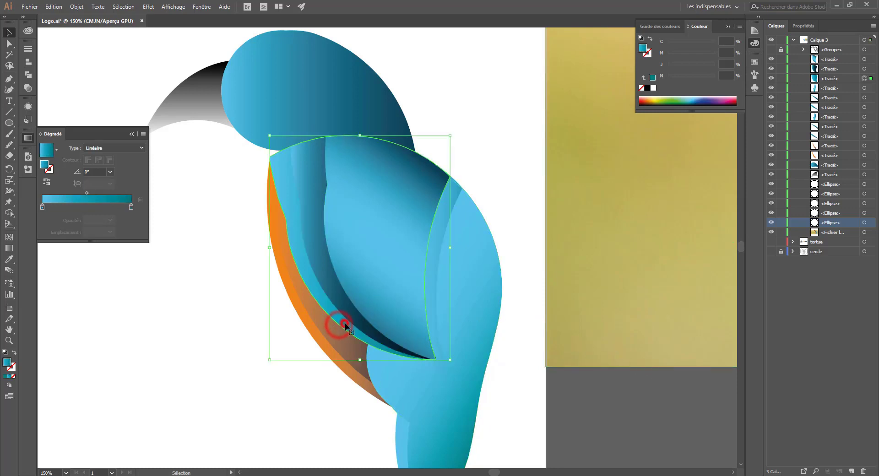
{"action": "left_click", "coordinate": [377, 298], "text": "shift"}
{"action": "scroll", "coordinate": [378, 297], "scroll_direction": "up", "scroll_amount": 4}
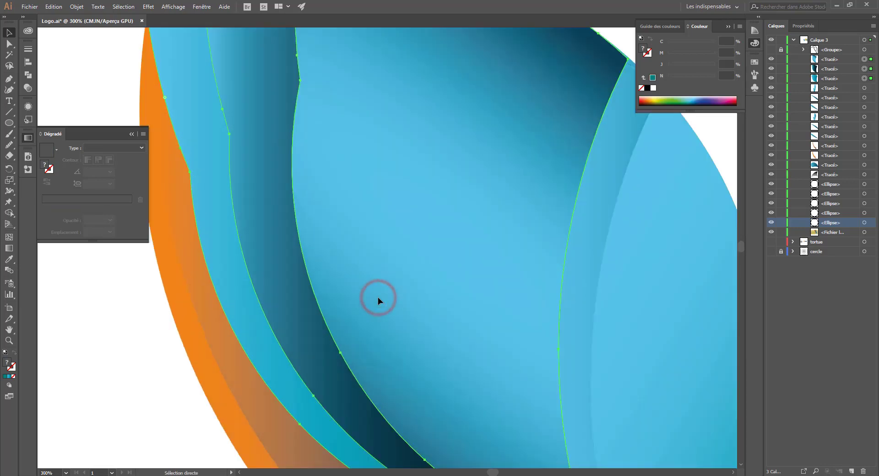
{"action": "left_click_drag", "start_coordinate": [439, 273], "coordinate": [173, 245]}
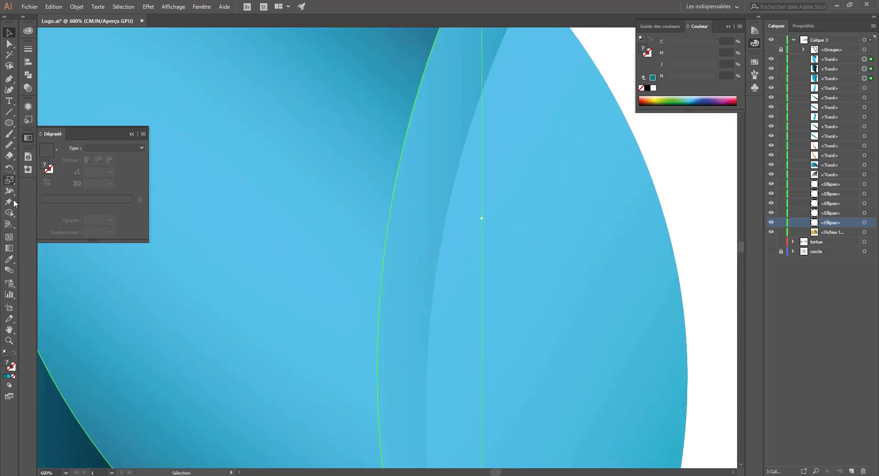
{"action": "left_click", "coordinate": [9, 238]}
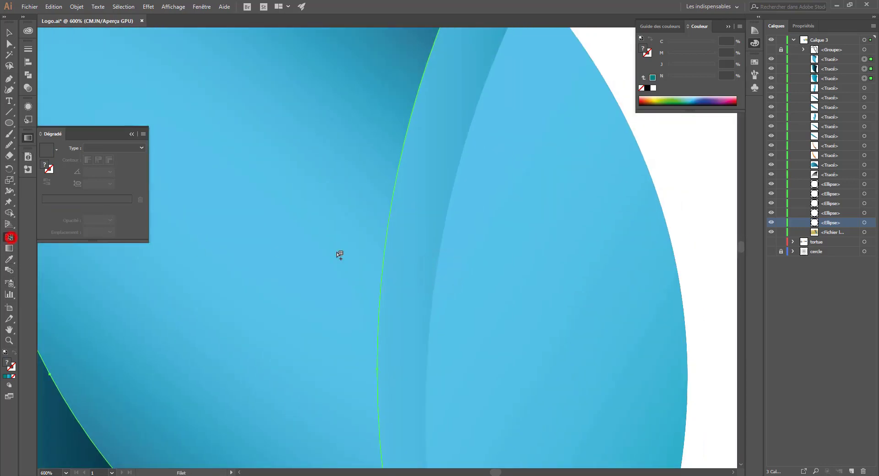
{"action": "left_click", "coordinate": [414, 117]}
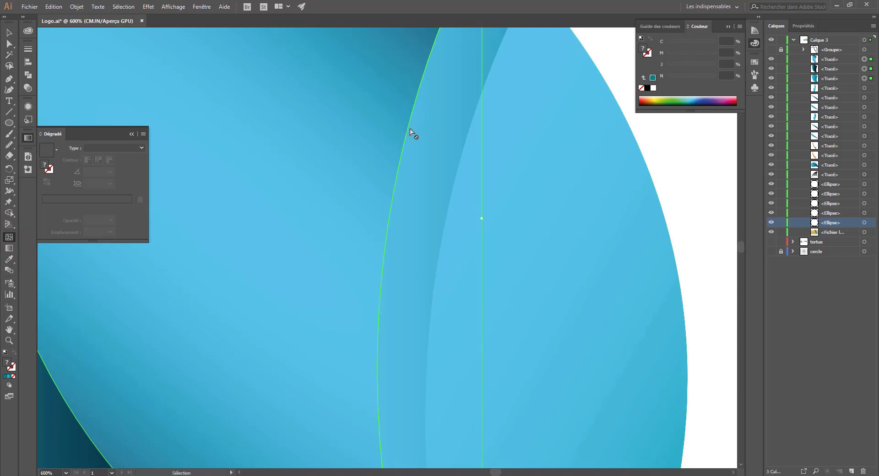
{"action": "key", "text": "ctrl+minus"}
{"action": "key", "text": "ctrl+minus"}
{"action": "key", "text": "ctrl+minus"}
{"action": "key", "text": "ctrl+minus"}
{"action": "left_click", "coordinate": [249, 232]}
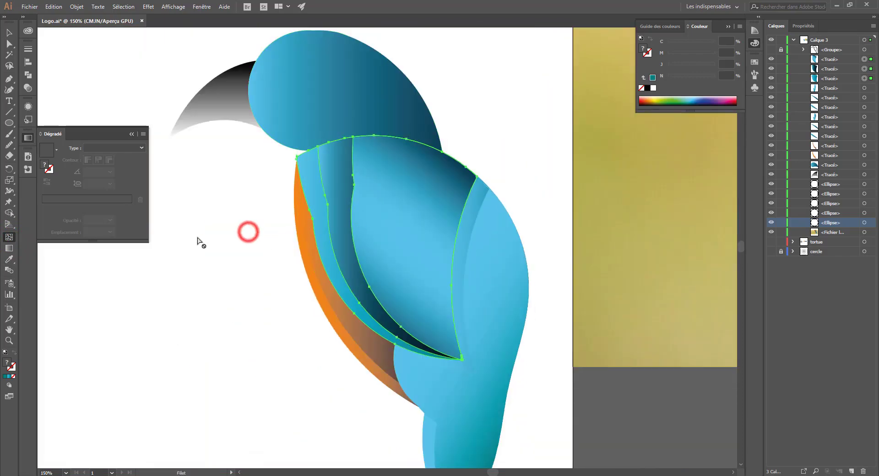
{"action": "left_click", "coordinate": [201, 238]}
{"action": "left_click", "coordinate": [9, 32]}
{"action": "left_click", "coordinate": [172, 182]}
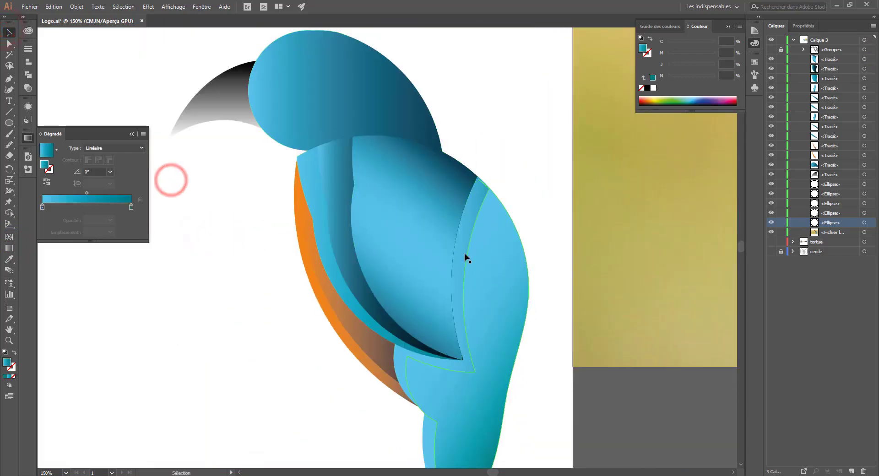
{"action": "left_click", "coordinate": [436, 303]}
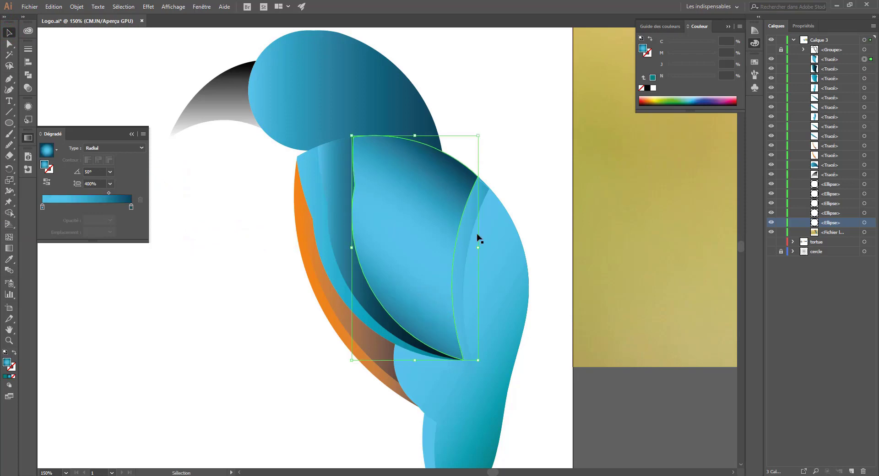
{"action": "left_click", "coordinate": [511, 100]}
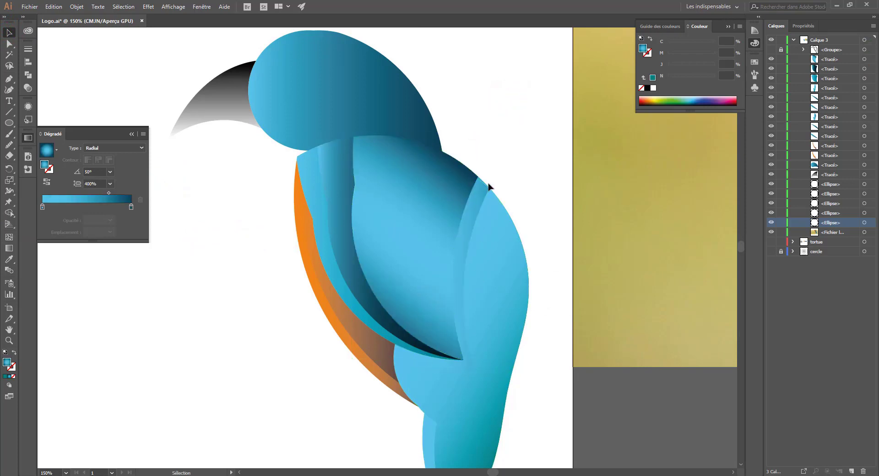
Set the midpoint of the head's linear gradient to 78.03%
{"action": "key", "text": "ctrl+minus"}
{"action": "key", "text": "ctrl+minus"}
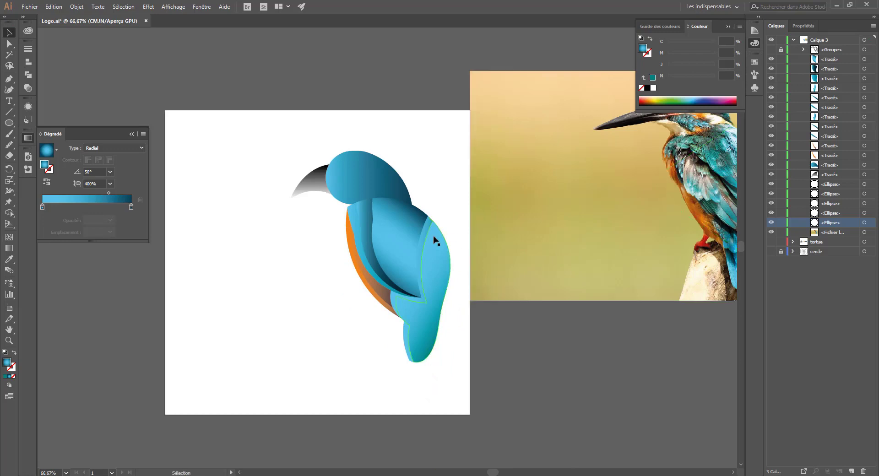
{"action": "left_click", "coordinate": [387, 175]}
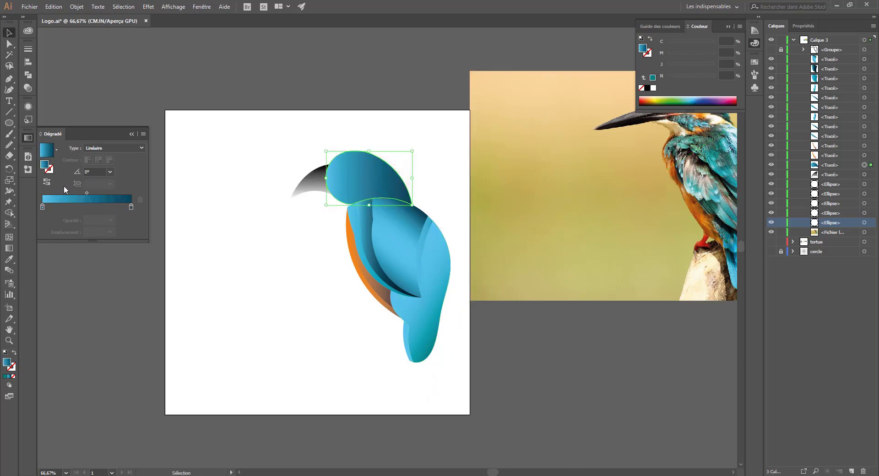
{"action": "left_click_drag", "start_coordinate": [86, 192], "coordinate": [109, 194]}
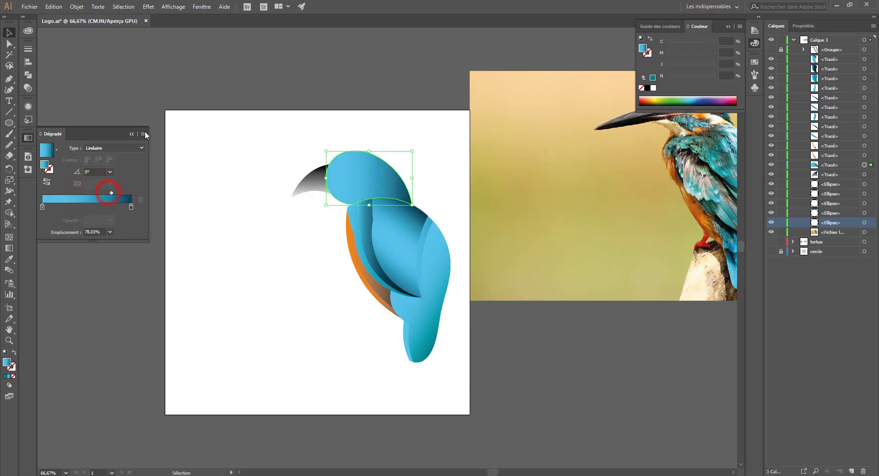
{"action": "left_click", "coordinate": [183, 67]}
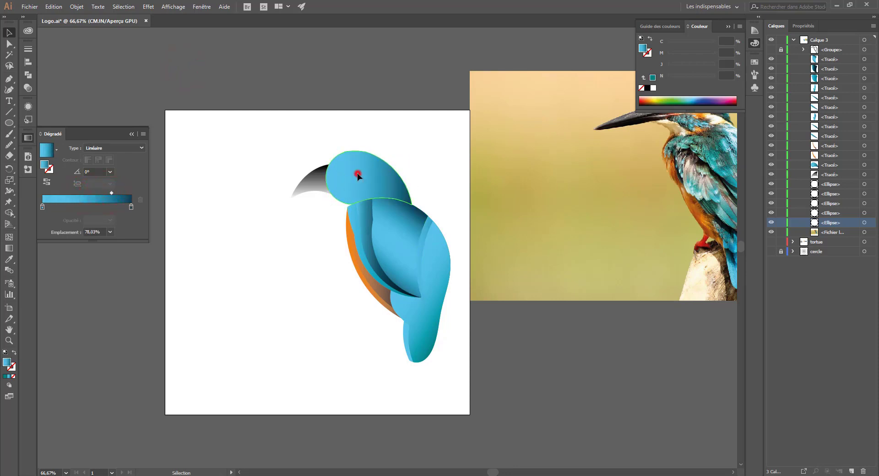
Duplicate the head slightly upward and trim the copy's area outside the original head with Shape Builder
{"action": "left_click", "coordinate": [357, 173]}
{"action": "left_click_drag", "start_coordinate": [381, 183], "coordinate": [381, 181]}
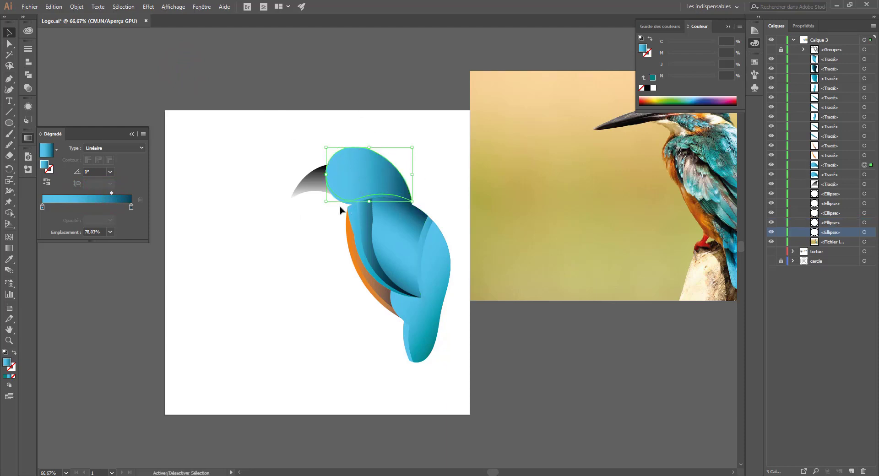
{"action": "left_click_drag", "start_coordinate": [322, 219], "coordinate": [346, 193]}
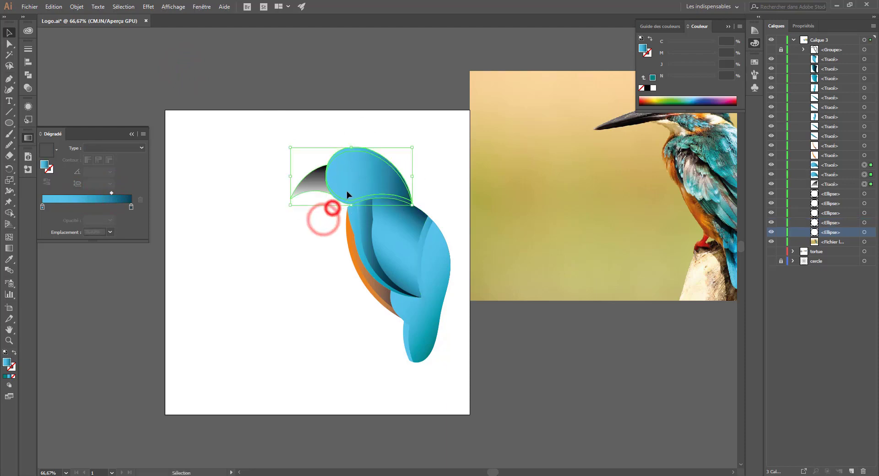
{"action": "left_click", "coordinate": [318, 178], "text": "shift"}
{"action": "left_click", "coordinate": [7, 211]}
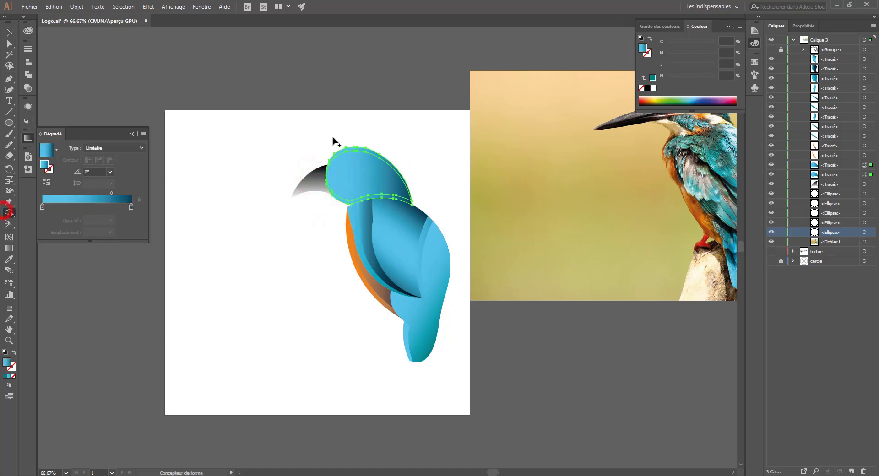
{"action": "left_click", "coordinate": [350, 146], "text": "alt"}
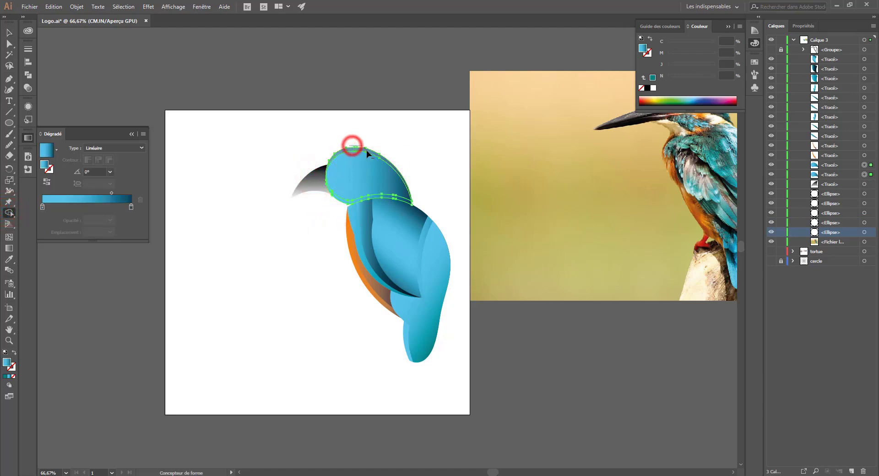
Set the gradient midpoint of the underlying head shape to 70.45%
{"action": "left_click", "coordinate": [9, 32]}
{"action": "left_click", "coordinate": [194, 79]}
{"action": "left_click", "coordinate": [347, 203]}
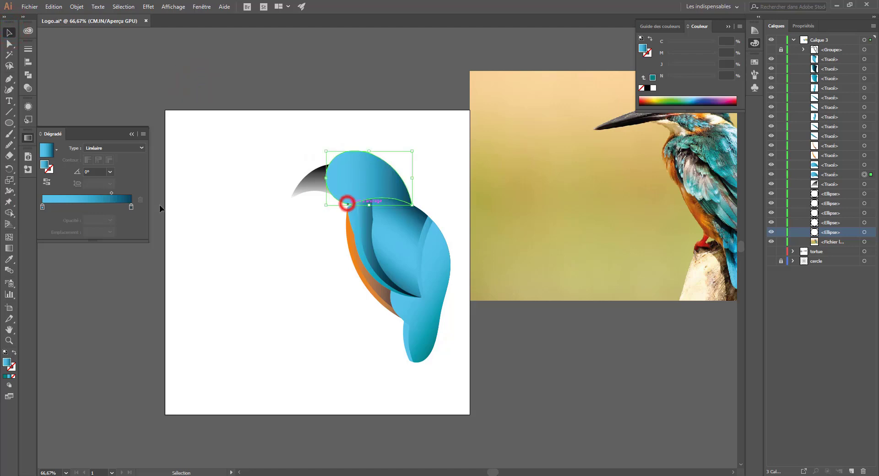
{"action": "left_click", "coordinate": [109, 196]}
{"action": "left_click_drag", "start_coordinate": [112, 193], "coordinate": [100, 193]}
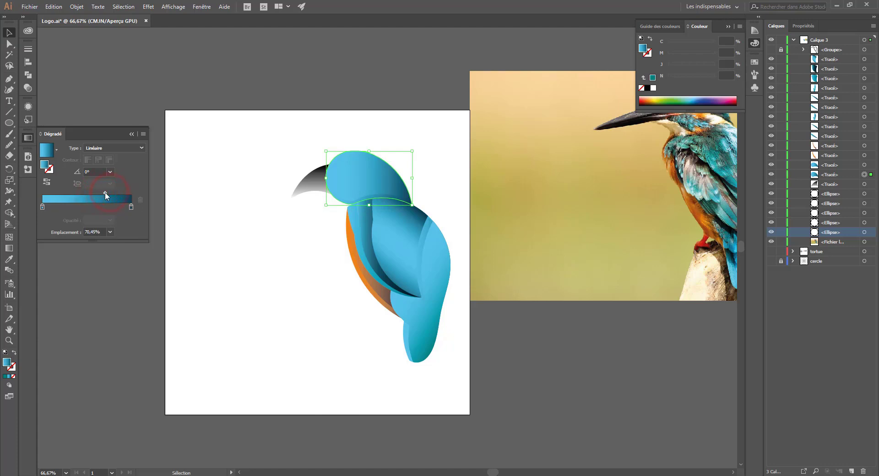
{"action": "left_click", "coordinate": [296, 48]}
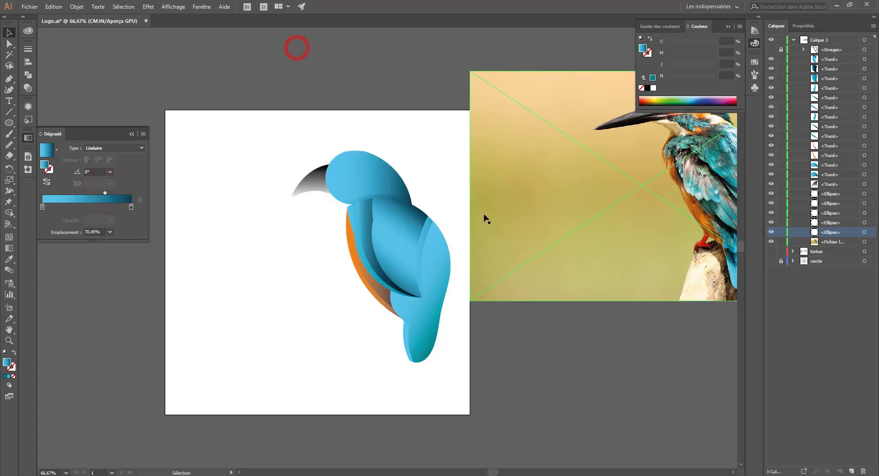
Delete the dark strip and the lighter shape layered over the base wing shape
{"action": "left_click", "coordinate": [367, 224]}
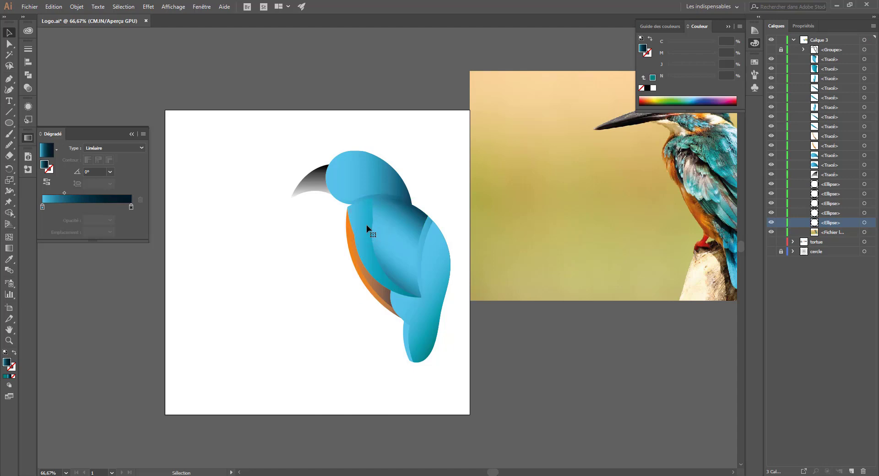
{"action": "key", "text": "ctrl+z"}
{"action": "key", "text": "ctrl+z"}
{"action": "left_click", "coordinate": [398, 239]}
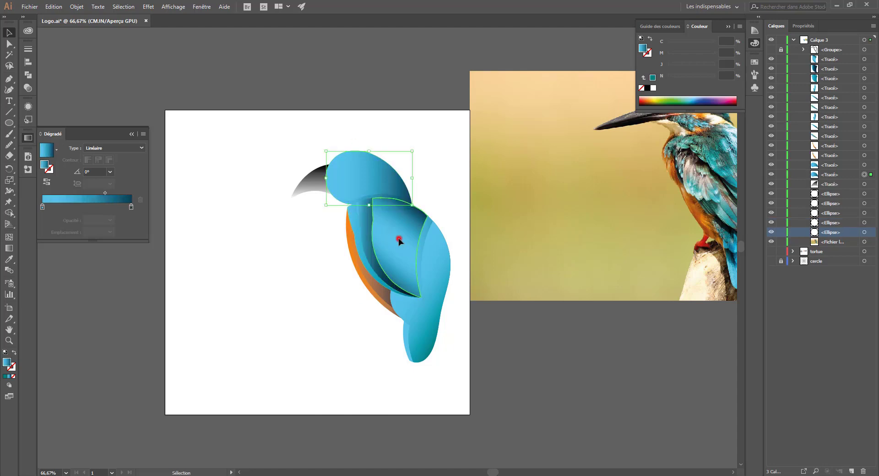
{"action": "left_click", "coordinate": [373, 232]}
{"action": "key", "text": "Delete"}
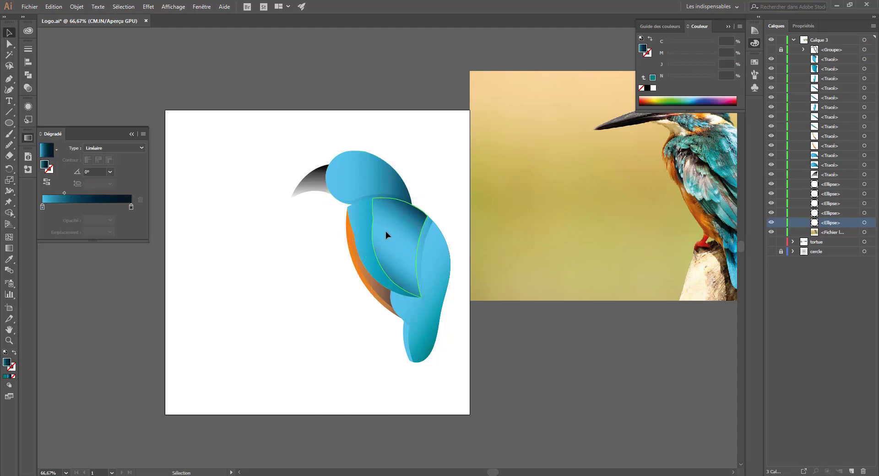
{"action": "left_click", "coordinate": [385, 231]}
{"action": "key", "text": "Delete"}
Copy the head's light-to-dark blue linear gradient onto the remaining wing shape with the Eyedropper
{"action": "left_click", "coordinate": [386, 232]}
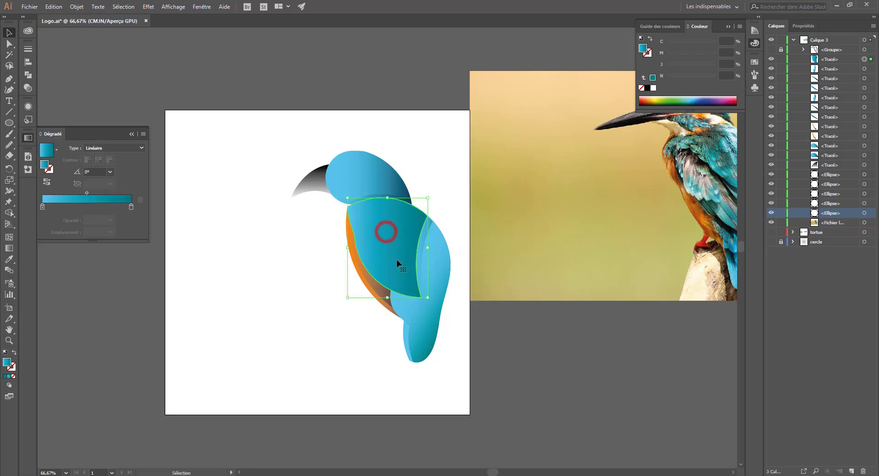
{"action": "left_click_drag", "start_coordinate": [88, 194], "coordinate": [97, 193]}
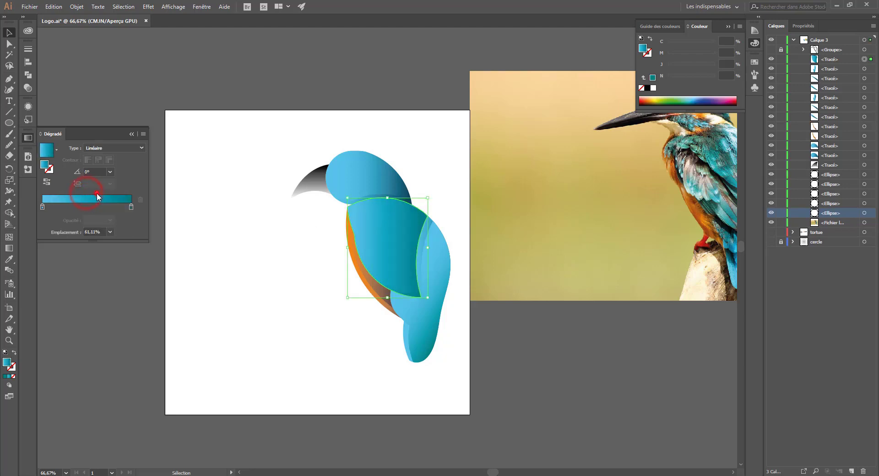
{"action": "left_click", "coordinate": [131, 207]}
{"action": "left_click", "coordinate": [8, 259]}
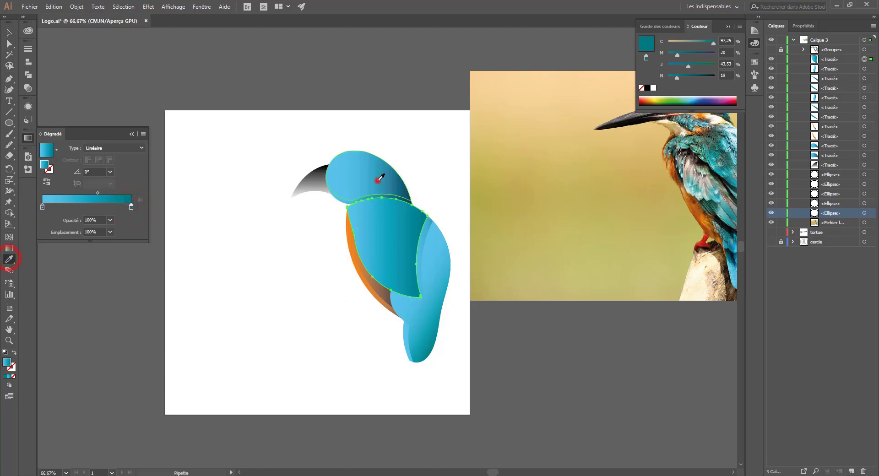
{"action": "left_click", "coordinate": [377, 179]}
{"action": "left_click", "coordinate": [9, 33]}
{"action": "left_click", "coordinate": [231, 108]}
{"action": "left_click", "coordinate": [389, 251]}
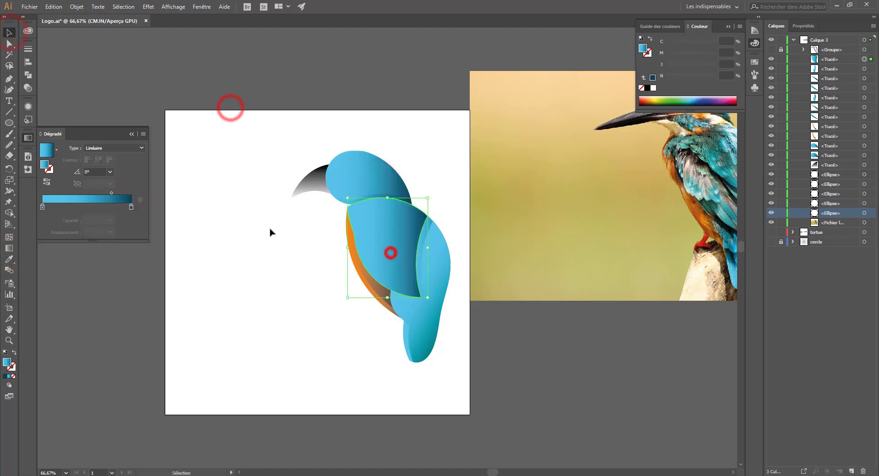
{"action": "left_click", "coordinate": [109, 197]}
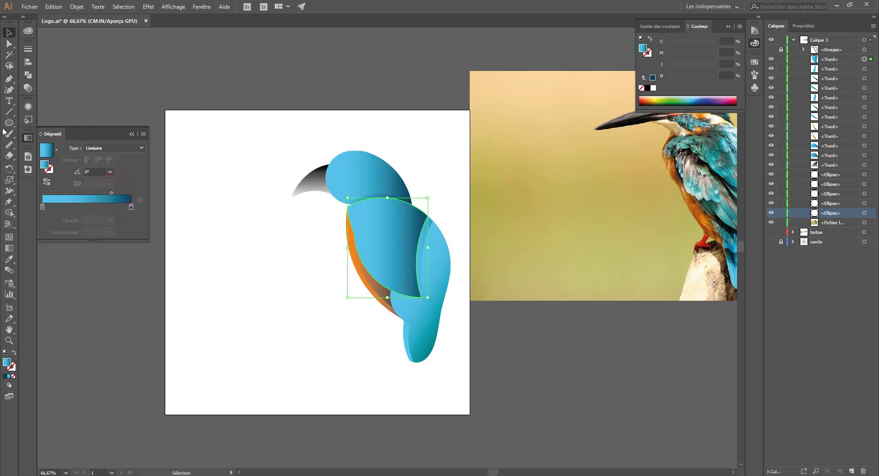
Rotate a copy of the wing about 21° clockwise around its lower tip
{"action": "left_click", "coordinate": [9, 169]}
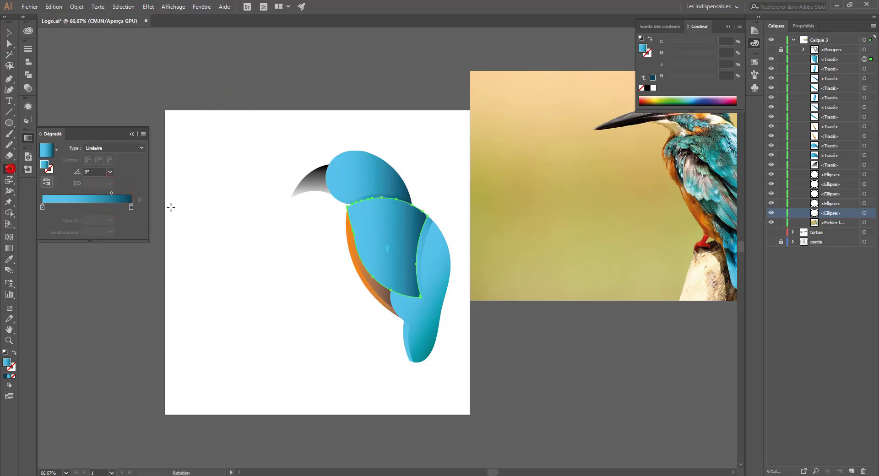
{"action": "left_click", "coordinate": [382, 199]}
{"action": "left_click_drag", "start_coordinate": [419, 298], "coordinate": [403, 302]}
{"action": "key", "text": "ctrl+z"}
{"action": "left_click_drag", "start_coordinate": [382, 199], "coordinate": [420, 198]}
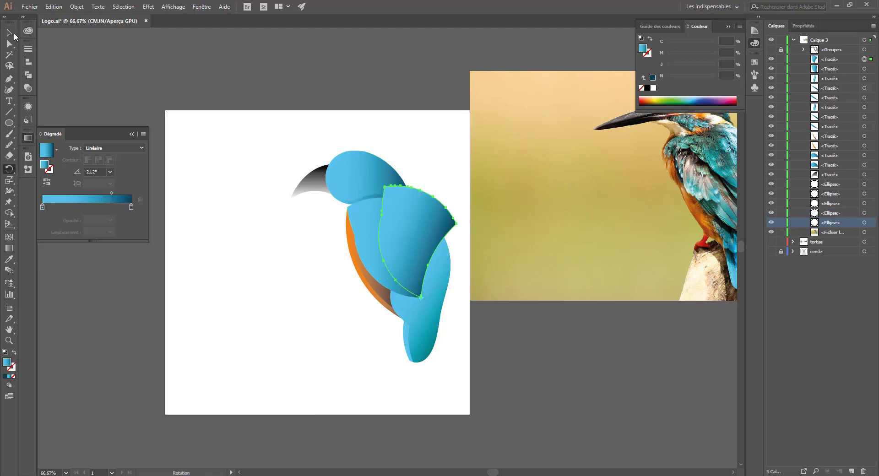
Trim the part of the rotated wing copy that extends beyond the original wing with Shape Builder
{"action": "key", "text": "v"}
{"action": "left_click", "coordinate": [363, 234], "text": "shift"}
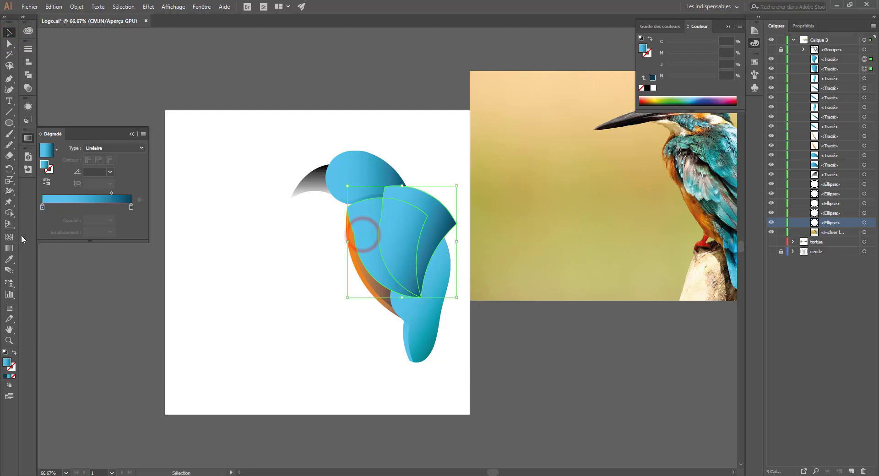
{"action": "key", "text": "shift+m"}
{"action": "left_click", "coordinate": [435, 190], "text": "alt"}
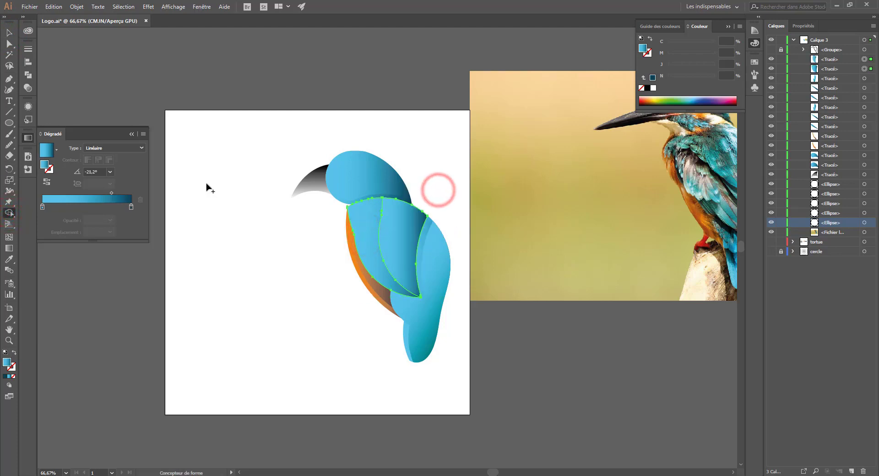
{"action": "left_click", "coordinate": [9, 32]}
{"action": "left_click", "coordinate": [183, 102]}
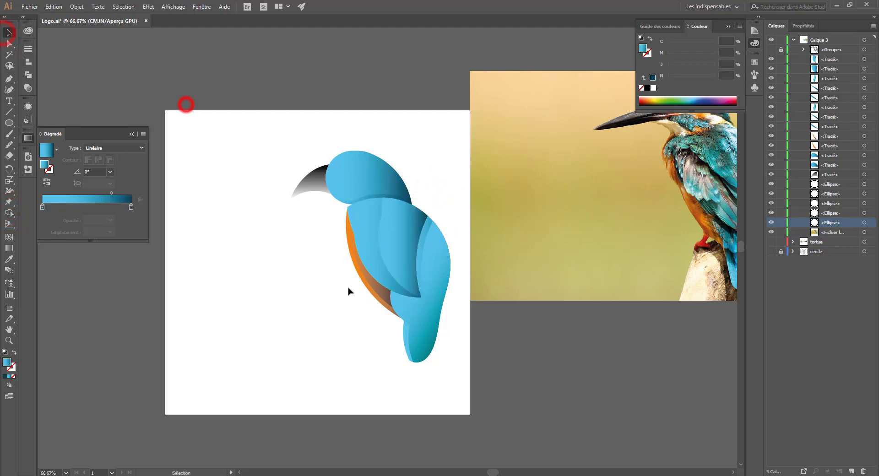
Lower the gradient midpoint of the underlying wing shape so the dark blue covers more of it
{"action": "left_click", "coordinate": [376, 231]}
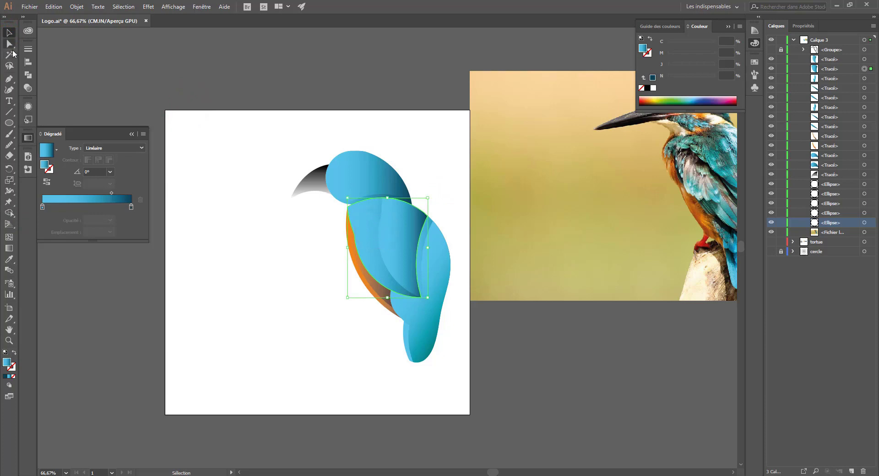
{"action": "left_click", "coordinate": [112, 193]}
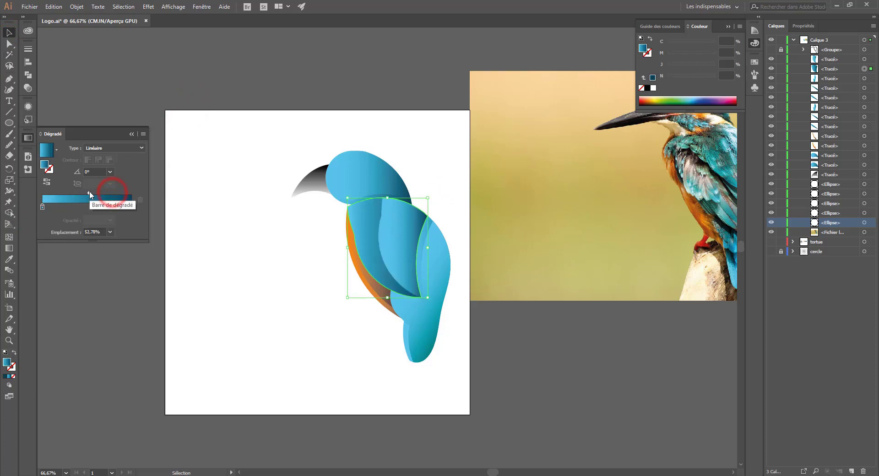
{"action": "left_click_drag", "start_coordinate": [114, 192], "coordinate": [105, 193]}
{"action": "left_click", "coordinate": [246, 235]}
Set the gradient midpoint of the front wing shape to 82.45%
{"action": "left_click", "coordinate": [406, 232]}
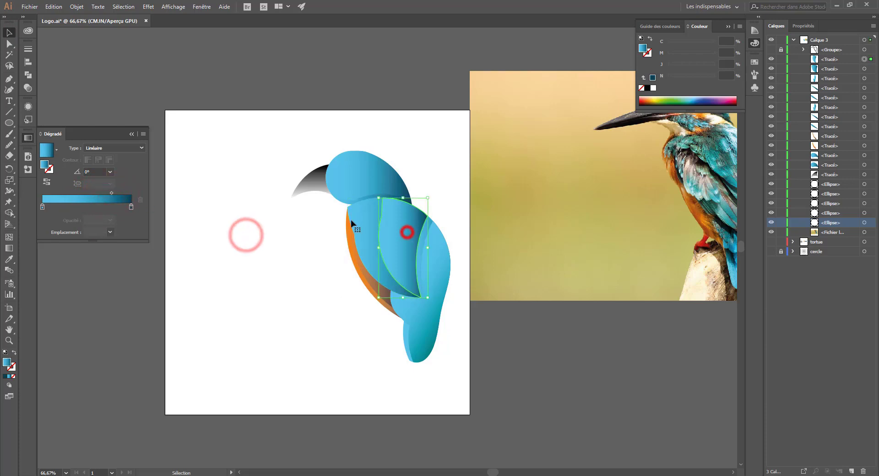
{"action": "mouse_move", "coordinate": [112, 193]}
{"action": "left_mouse_down"}
{"action": "mouse_move", "coordinate": [100, 191]}
{"action": "mouse_move", "coordinate": [120, 192]}
{"action": "left_mouse_up"}
{"action": "left_click", "coordinate": [192, 82]}
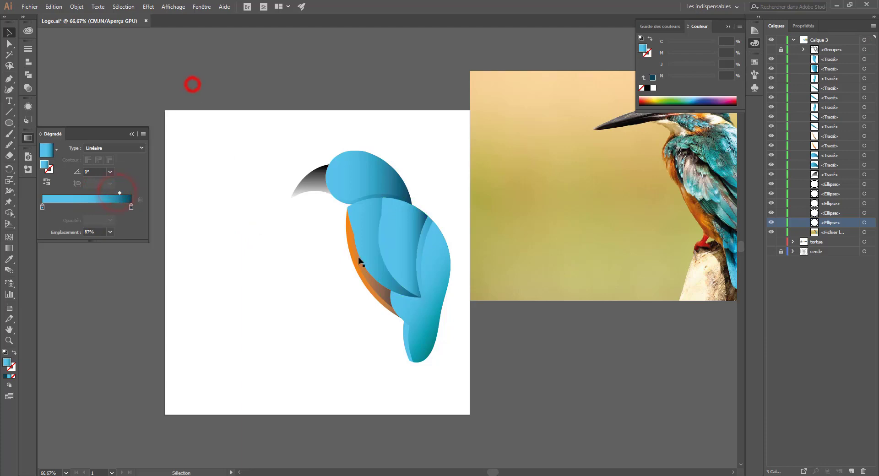
{"action": "left_click", "coordinate": [121, 193]}
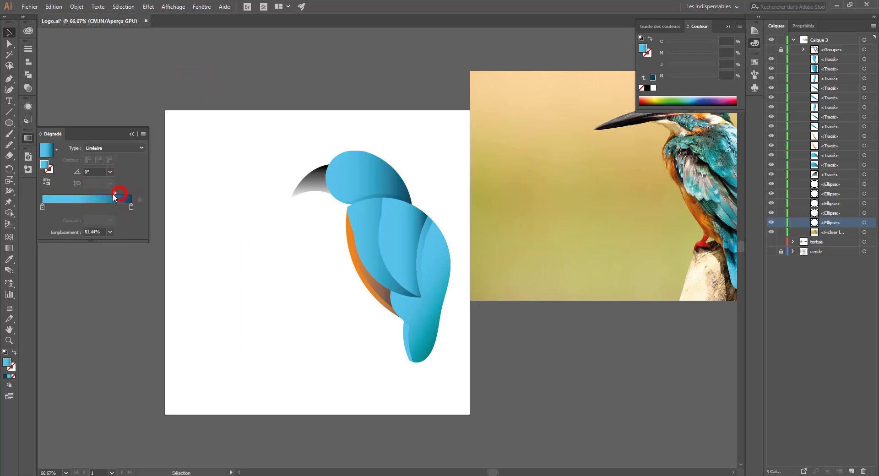
{"action": "left_click", "coordinate": [393, 236]}
{"action": "left_click_drag", "start_coordinate": [117, 193], "coordinate": [116, 192]}
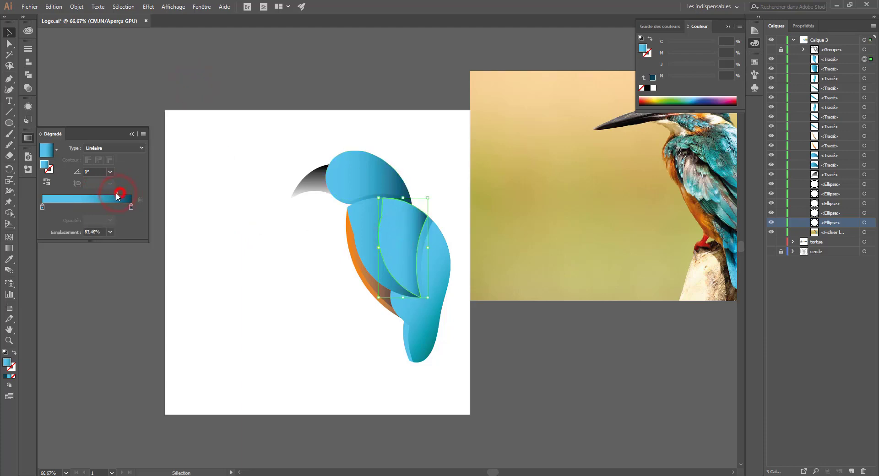
{"action": "left_click", "coordinate": [196, 108]}
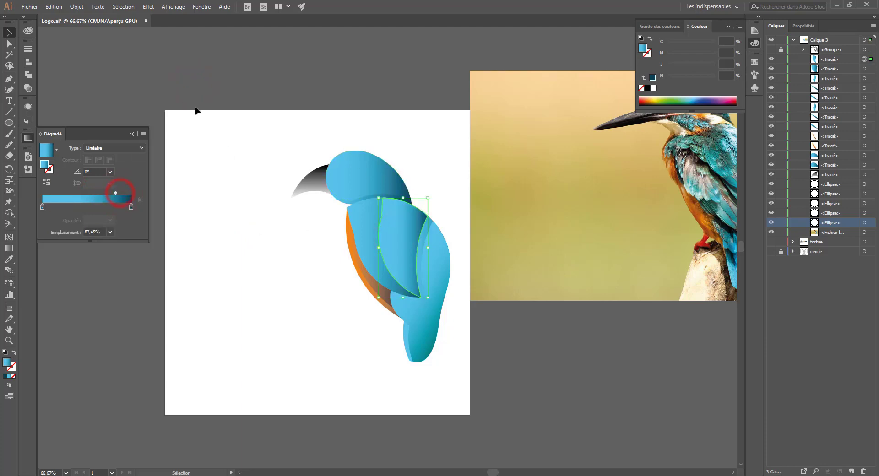
Set the midpoint of the beak's black-and-white gradient to 37.88%
{"action": "left_click", "coordinate": [332, 177], "text": "ctrl"}
{"action": "left_click", "coordinate": [306, 180]}
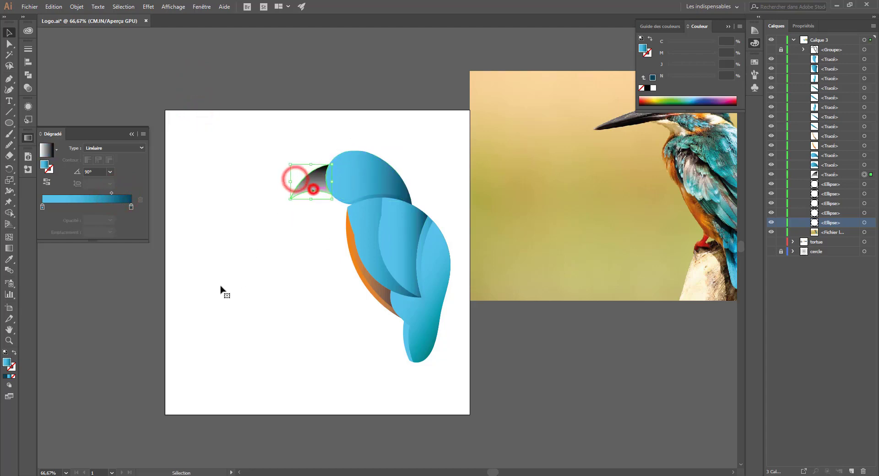
{"action": "mouse_move", "coordinate": [76, 194]}
{"action": "left_mouse_down"}
{"action": "mouse_move", "coordinate": [86, 193]}
{"action": "mouse_move", "coordinate": [76, 194]}
{"action": "left_mouse_up"}
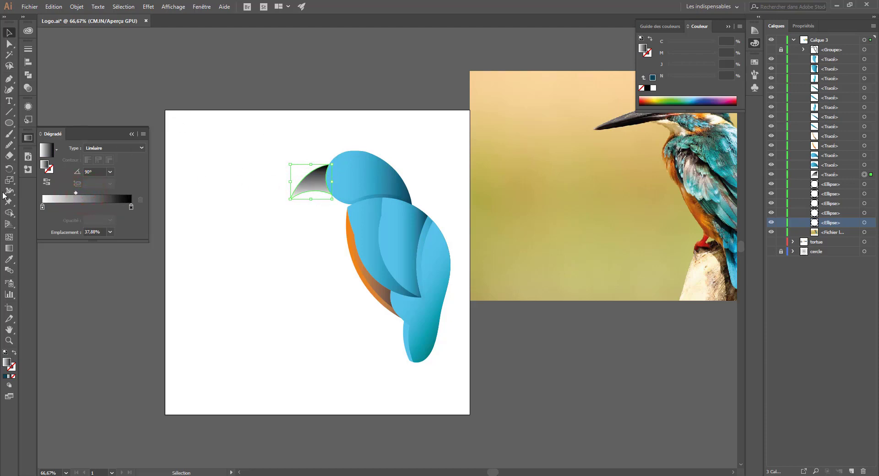
Rotate a copy of the beak about 11° counterclockwise around its tip
{"action": "left_click", "coordinate": [9, 168]}
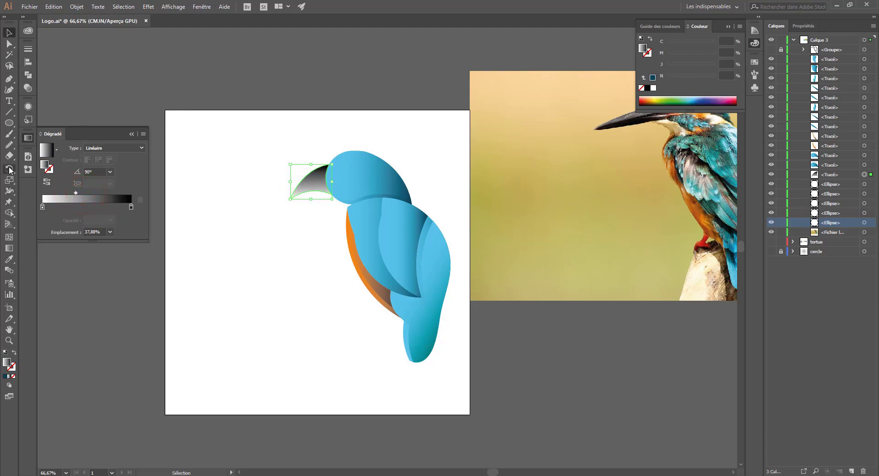
{"action": "left_click", "coordinate": [291, 199]}
{"action": "left_click_drag", "start_coordinate": [293, 195], "coordinate": [322, 160]}
Trim the part of the rotated beak copy outside the original beak with Shape Builder
{"action": "left_click", "coordinate": [9, 32]}
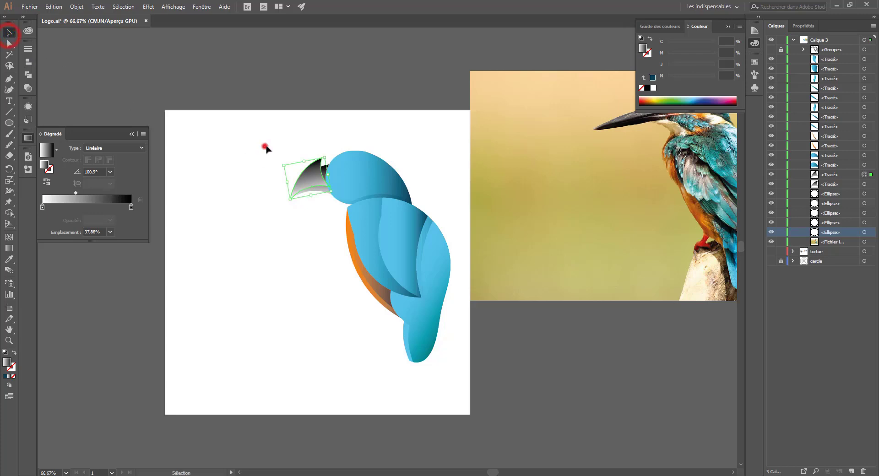
{"action": "left_click_drag", "start_coordinate": [265, 146], "coordinate": [332, 202]}
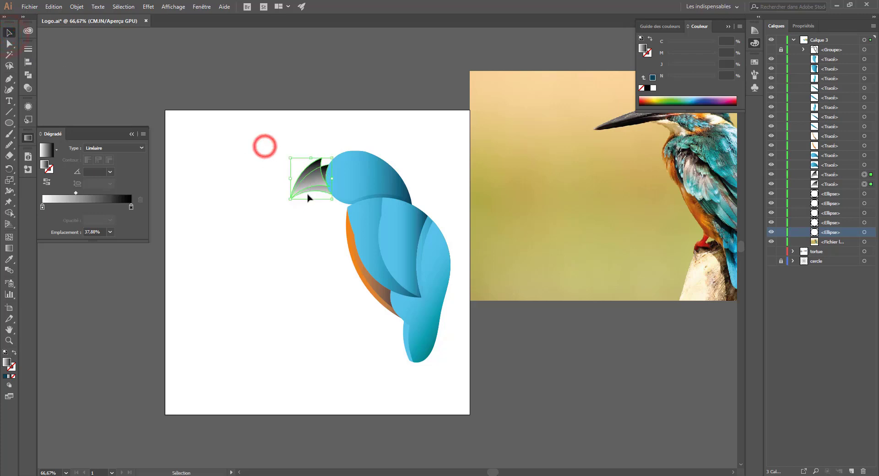
{"action": "left_click", "coordinate": [9, 213]}
{"action": "left_click_drag", "start_coordinate": [294, 172], "coordinate": [321, 178]}
{"action": "left_click", "coordinate": [9, 32]}
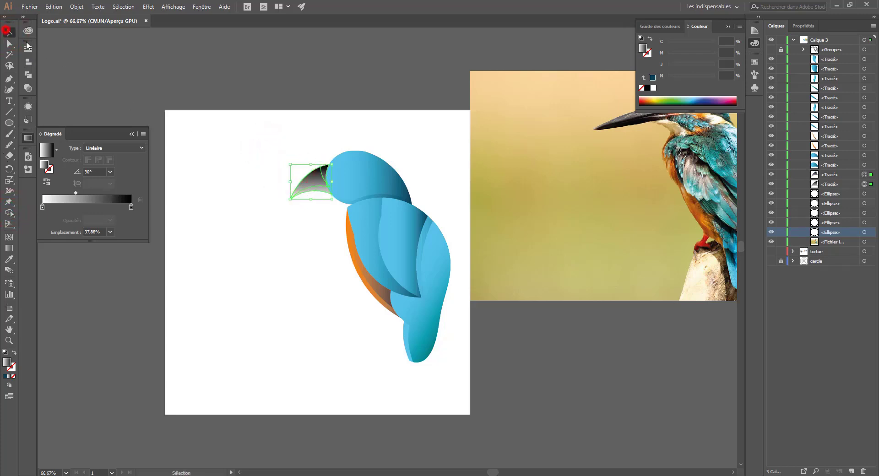
{"action": "left_click", "coordinate": [207, 114]}
Set the gradient midpoint of the underlying beak shape to 55.3%
{"action": "left_click", "coordinate": [324, 192]}
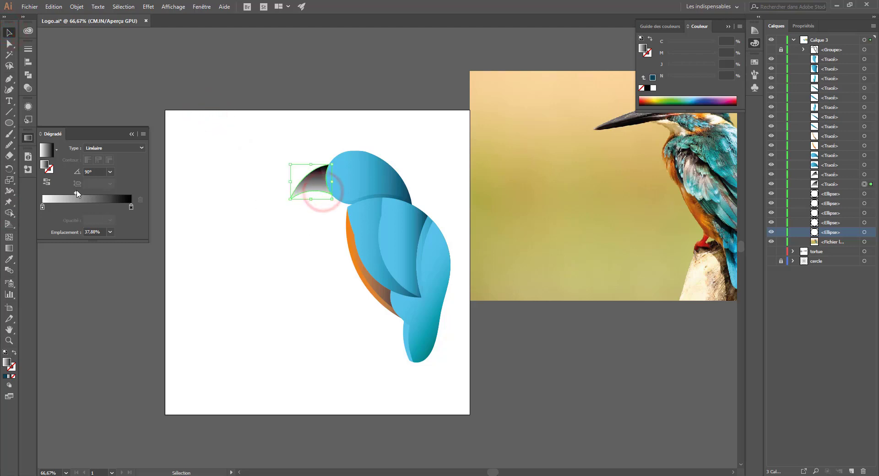
{"action": "left_click_drag", "start_coordinate": [75, 193], "coordinate": [92, 194]}
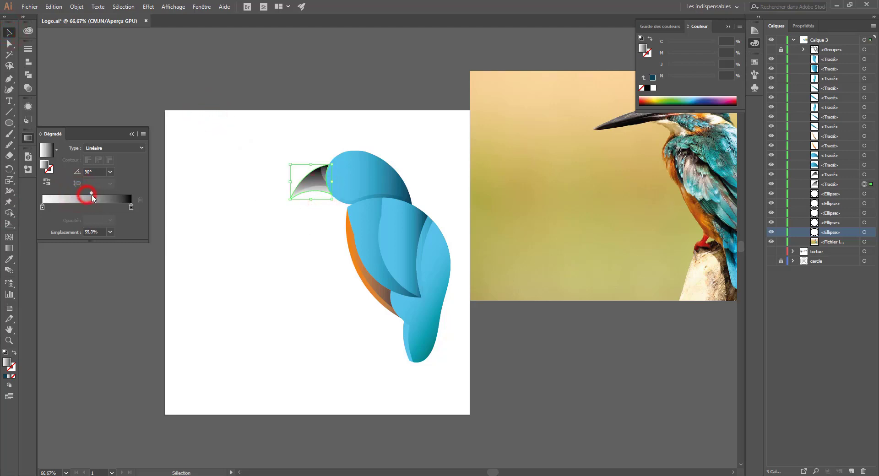
Move all the coloured bird shapes left to near the artboard's centre, leaving the reference photo in place
{"action": "left_click", "coordinate": [233, 96]}
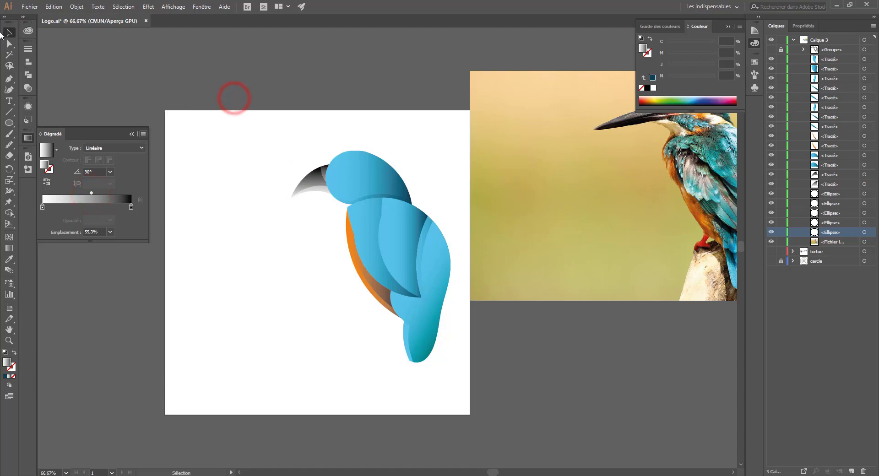
{"action": "left_click_drag", "start_coordinate": [228, 116], "coordinate": [467, 352]}
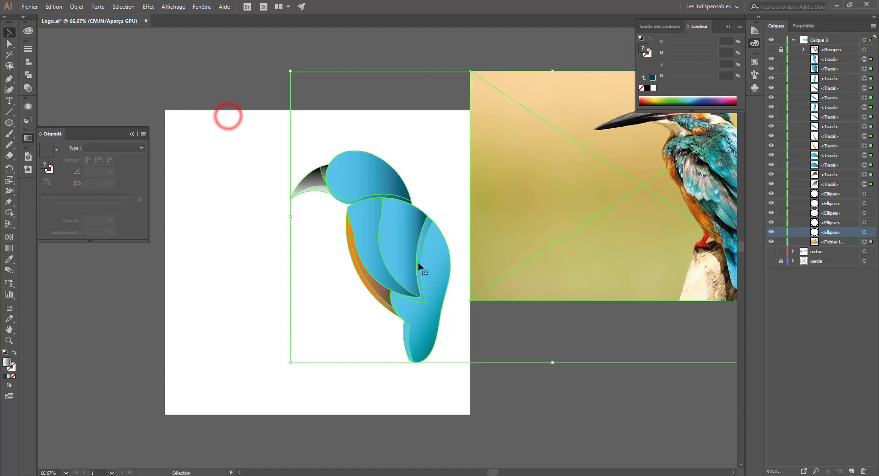
{"action": "left_click", "coordinate": [584, 212], "text": "shift"}
{"action": "left_click_drag", "start_coordinate": [433, 277], "coordinate": [353, 276]}
{"action": "left_click", "coordinate": [553, 353]}
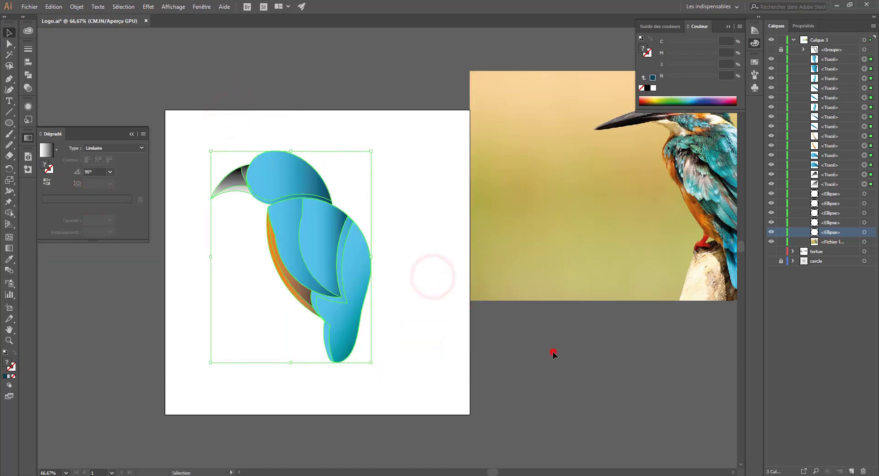
{"action": "key", "text": "ctrl+minus"}
{"action": "key", "text": "ctrl+minus"}
{"action": "key", "text": "ctrl+minus"}
{"action": "key", "text": "ctrl+plus"}
{"action": "key", "text": "ctrl+plus"}
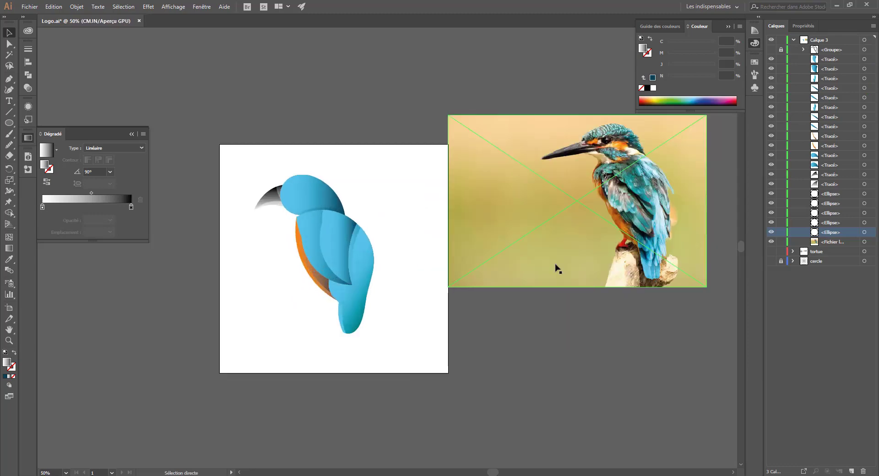
Delete the teal overlay on the back and tail, and set the remaining shape's gradient midpoint to 73.36%
{"action": "left_click", "coordinate": [363, 320]}
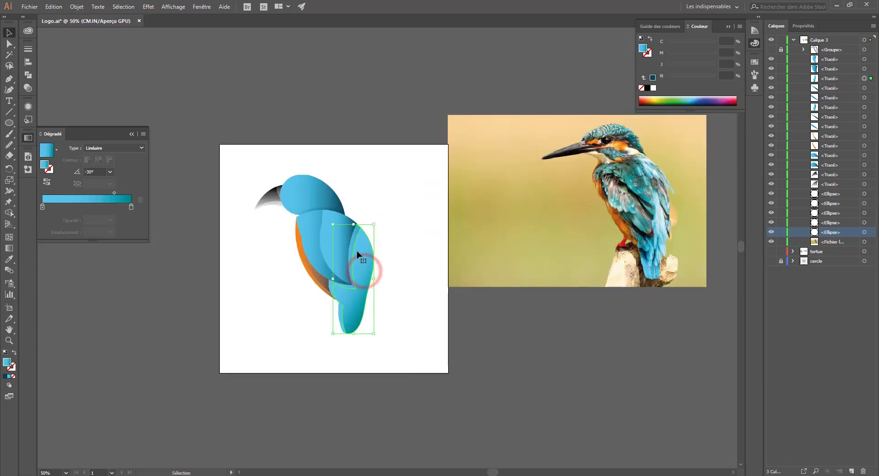
{"action": "key", "text": "Delete"}
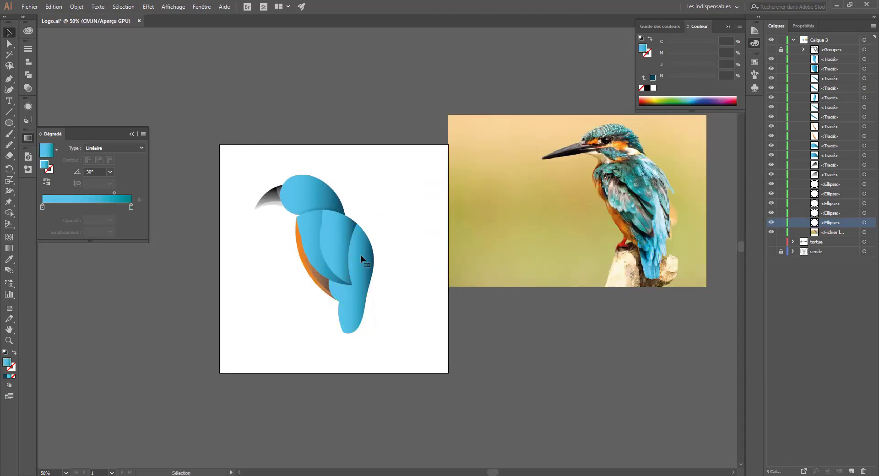
{"action": "left_click", "coordinate": [361, 258]}
{"action": "left_click_drag", "start_coordinate": [114, 192], "coordinate": [107, 192]}
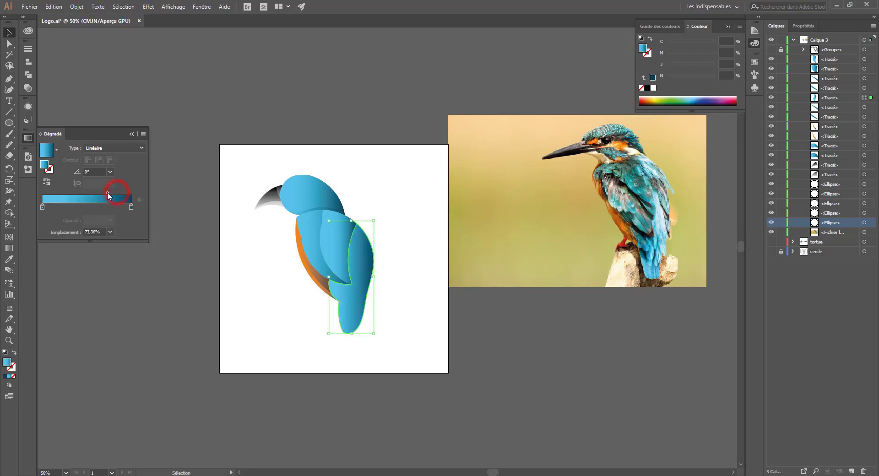
Rotate a copy of the back-and-tail shape about 4.3° counterclockwise around its upper tip
{"action": "left_click", "coordinate": [11, 169]}
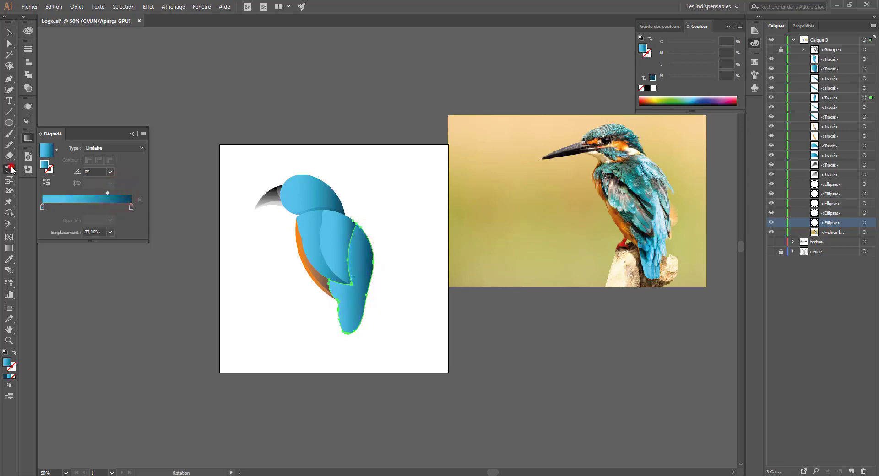
{"action": "left_click", "coordinate": [358, 224]}
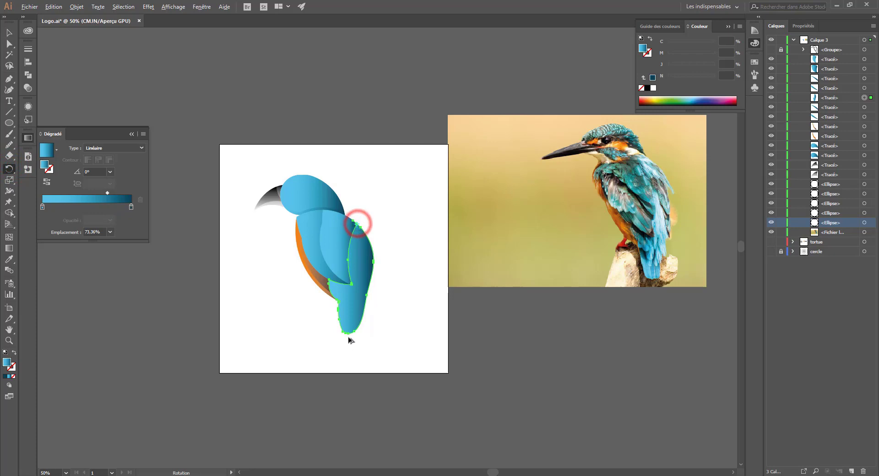
{"action": "mouse_move", "coordinate": [348, 336]}
{"action": "left_mouse_down"}
{"action": "mouse_move", "coordinate": [379, 337]}
{"action": "mouse_move", "coordinate": [356, 342]}
{"action": "mouse_move", "coordinate": [360, 329]}
{"action": "left_mouse_up"}
{"action": "left_click", "coordinate": [9, 32]}
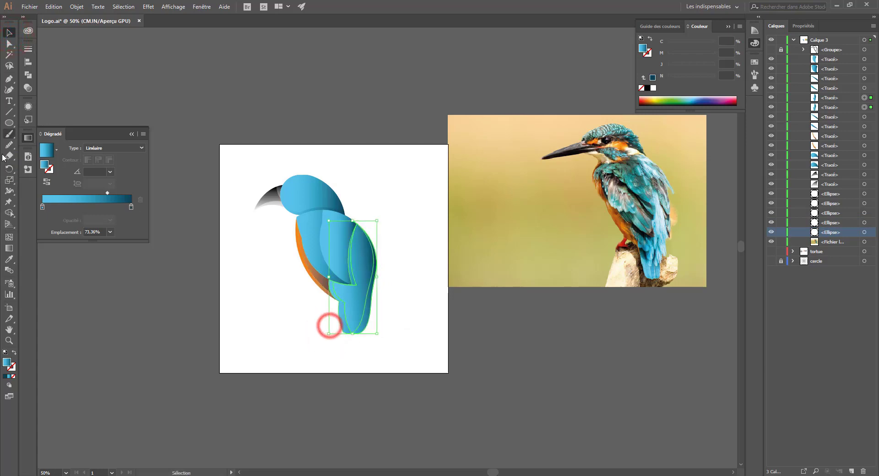
Trim the part of the rotated copy outside the original back-and-tail shape with Shape Builder
{"action": "left_click", "coordinate": [9, 212]}
{"action": "left_click", "coordinate": [377, 298]}
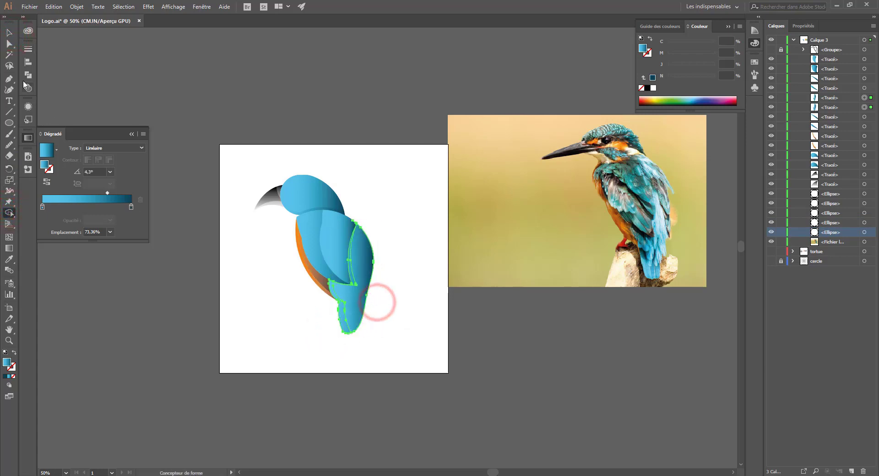
{"action": "left_click", "coordinate": [9, 32]}
{"action": "left_click", "coordinate": [244, 78]}
Try a gradient midpoint of 55.18% on the trimmed back-and-tail copy and undo the change
{"action": "left_click", "coordinate": [369, 270]}
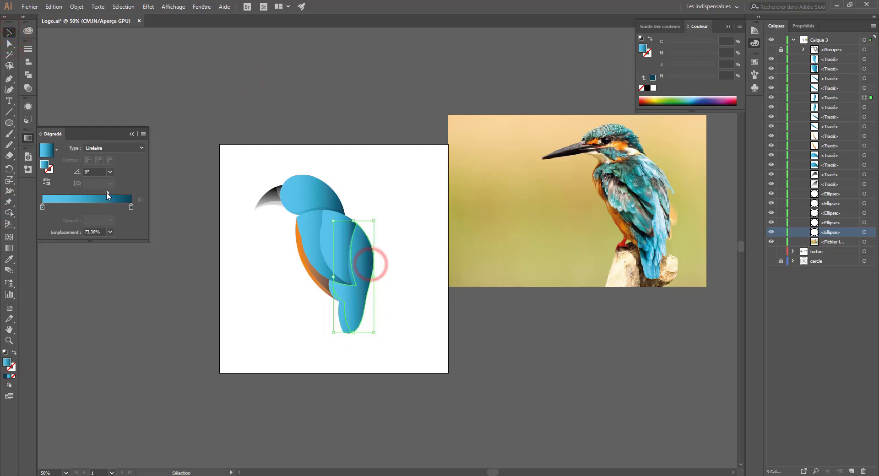
{"action": "left_click_drag", "start_coordinate": [107, 192], "coordinate": [92, 193]}
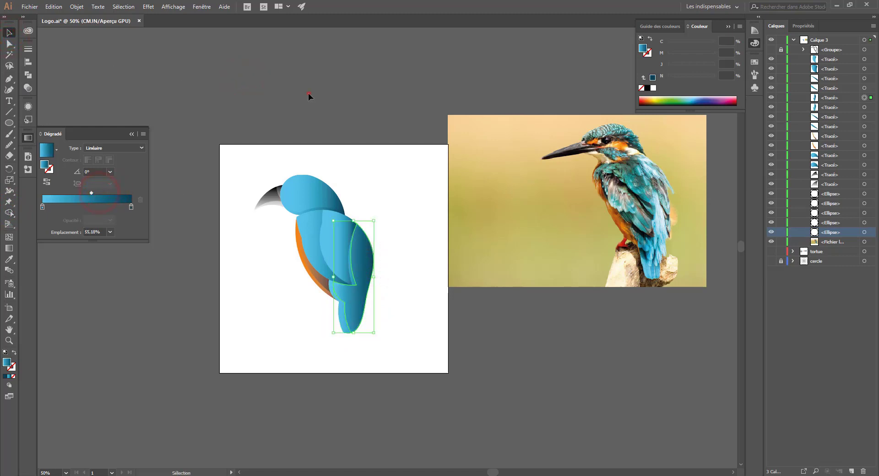
{"action": "left_click", "coordinate": [309, 94]}
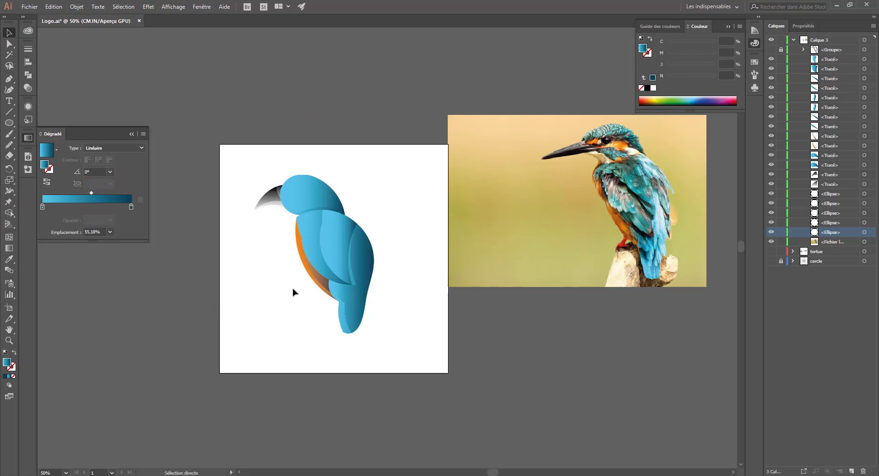
{"action": "key", "text": "ctrl+z"}
{"action": "key", "text": "ctrl+z"}
{"action": "key", "text": "ctrl+z"}
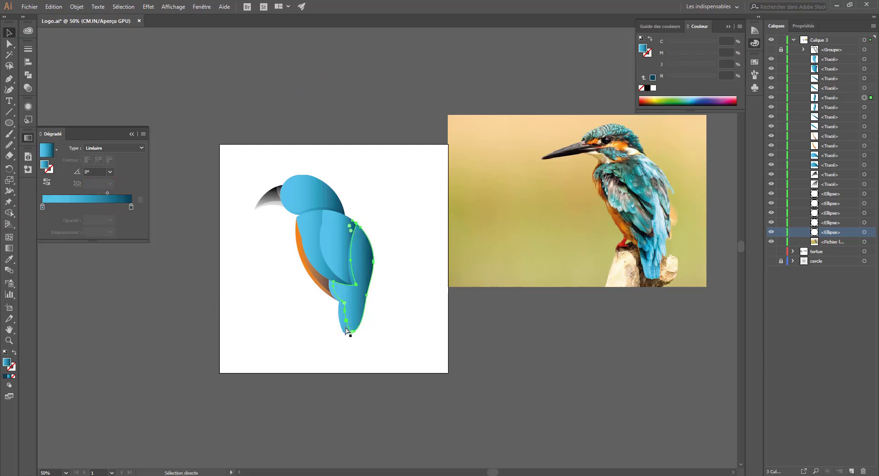
Set the gradient midpoint of the underlying back-and-tail shape to 64.39%
{"action": "left_click", "coordinate": [346, 324]}
{"action": "left_click", "coordinate": [275, 328]}
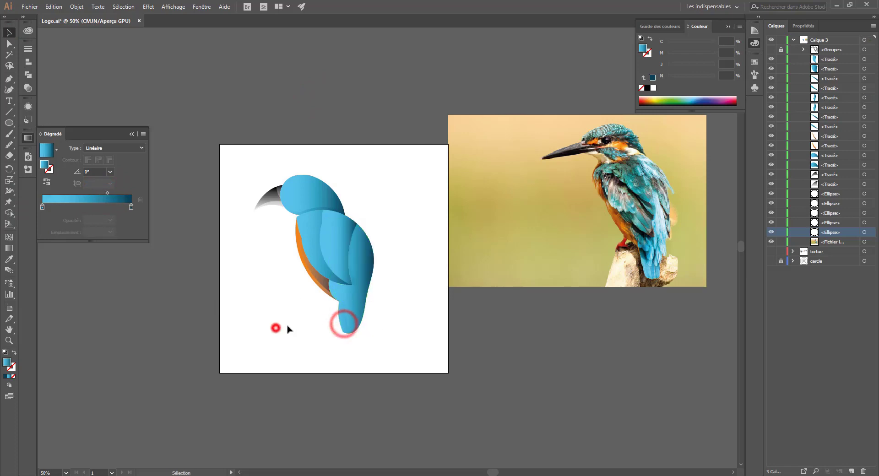
{"action": "left_click", "coordinate": [344, 320]}
{"action": "left_click_drag", "start_coordinate": [108, 193], "coordinate": [90, 196]}
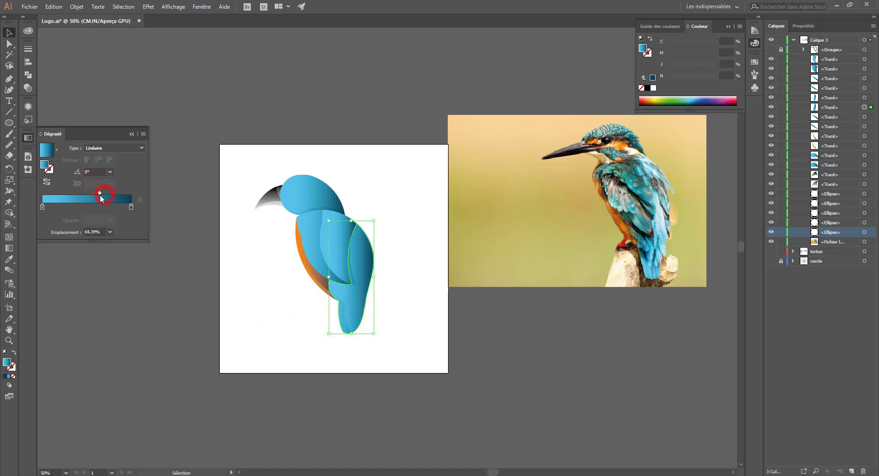
{"action": "left_click", "coordinate": [259, 113]}
{"action": "key", "text": "alt"}
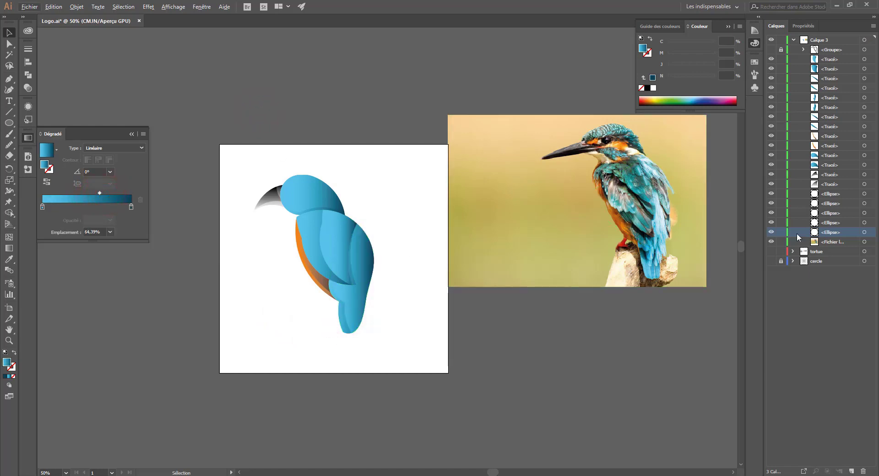
Hide the kingfisher reference photo
{"action": "left_click", "coordinate": [772, 242]}
{"action": "left_click", "coordinate": [382, 155]}
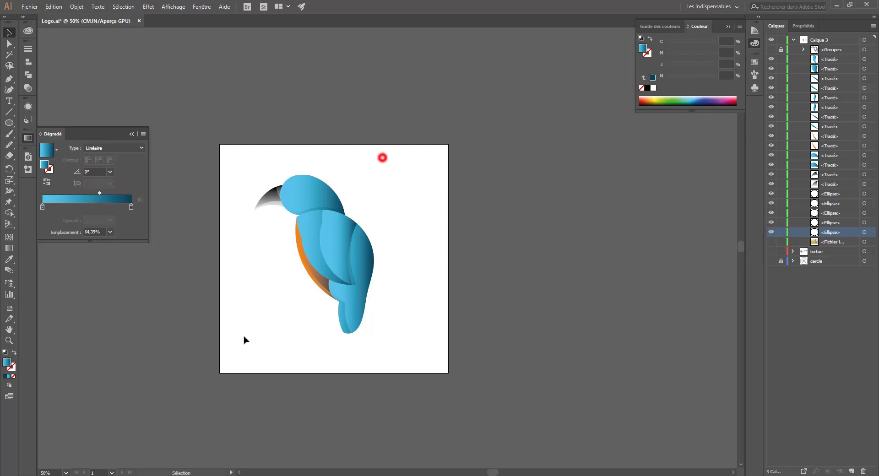
Group all the coloured bird shapes and move the group toward the artboard's left edge
{"action": "left_click_drag", "start_coordinate": [204, 394], "coordinate": [411, 152]}
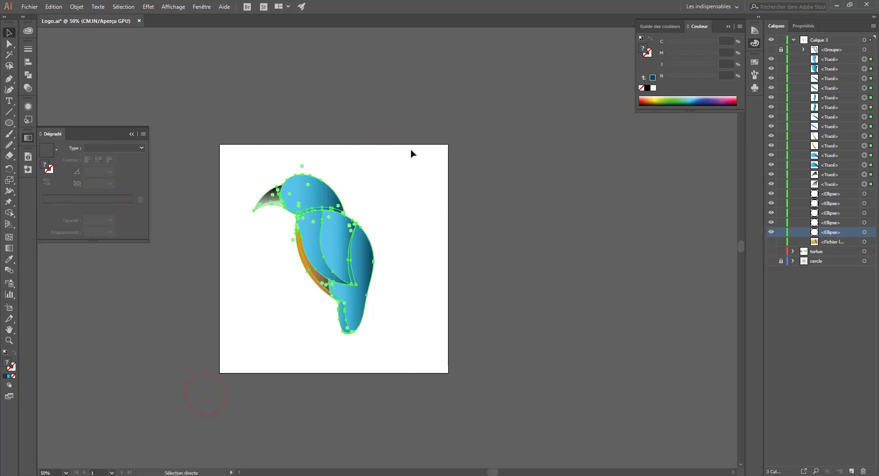
{"action": "key", "text": "ctrl+g"}
{"action": "left_click_drag", "start_coordinate": [330, 246], "coordinate": [306, 248]}
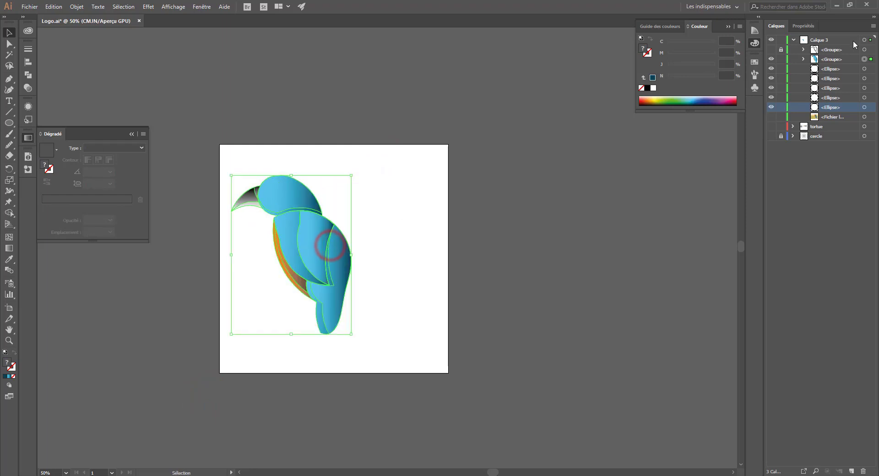
Show and unlock the black outline bird group, and move it clear of the coloured bird on its right side
{"action": "left_click", "coordinate": [771, 50]}
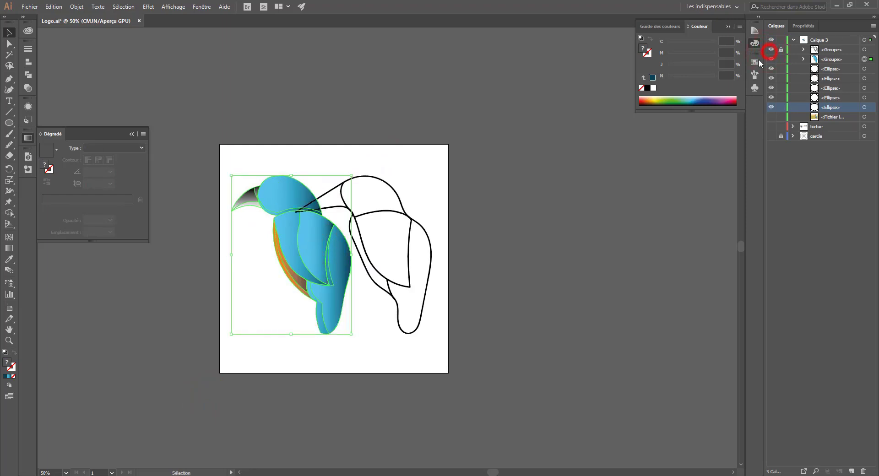
{"action": "left_click", "coordinate": [430, 142]}
{"action": "left_click", "coordinate": [781, 50]}
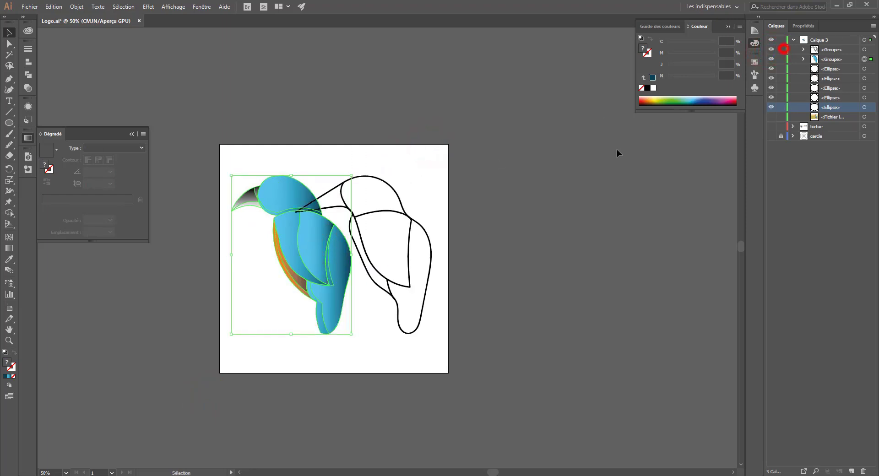
{"action": "left_click_drag", "start_coordinate": [411, 231], "coordinate": [457, 208]}
{"action": "left_click", "coordinate": [435, 95]}
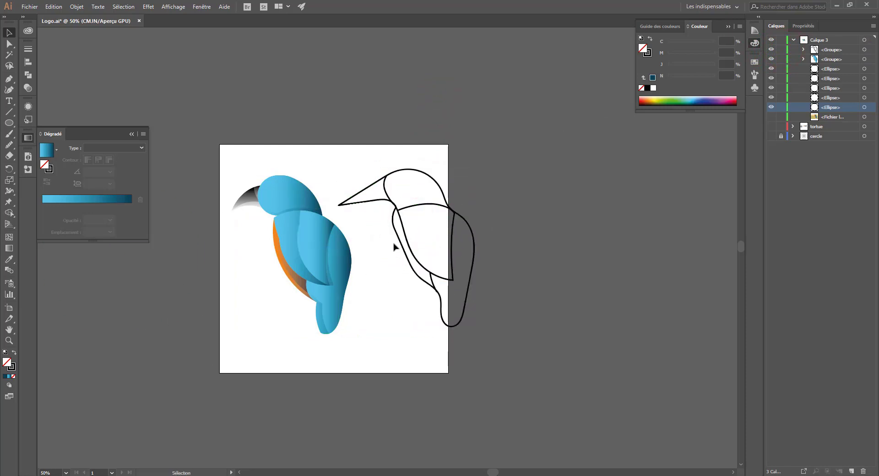
Rename the bird's layer to "oiseau", collapse it and save the document
{"action": "double_click", "coordinate": [820, 40]}
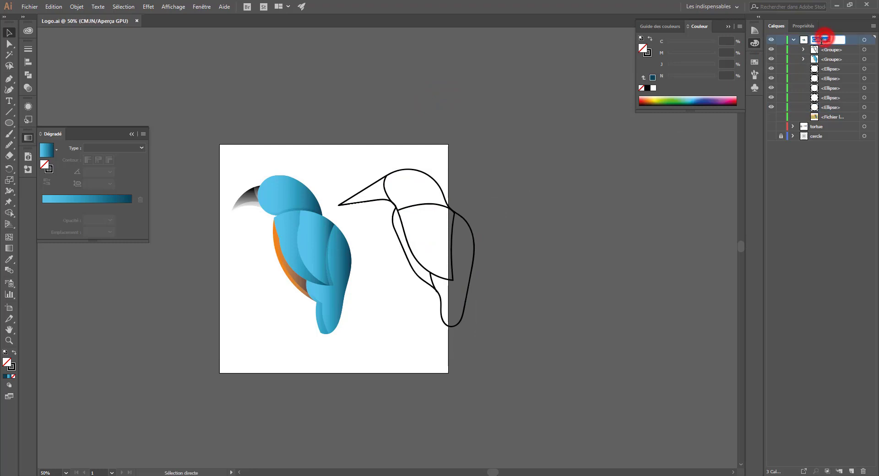
{"action": "type", "text": "oiseau"}
{"action": "key", "text": "Return"}
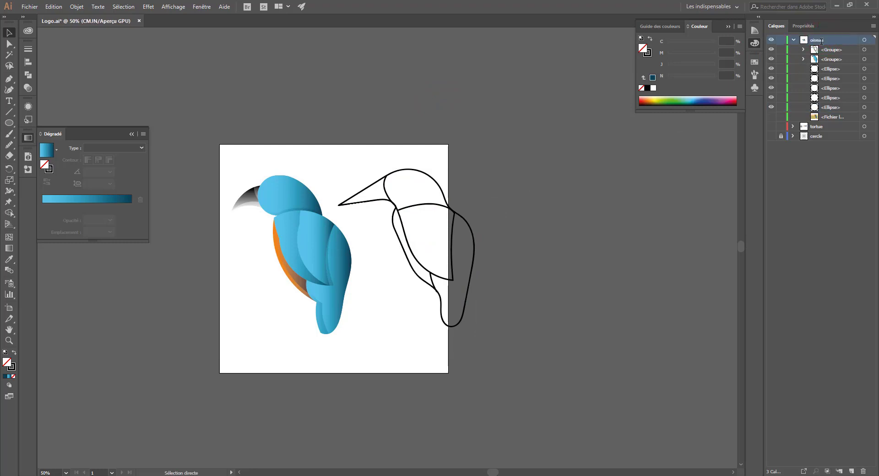
{"action": "left_click", "coordinate": [794, 40]}
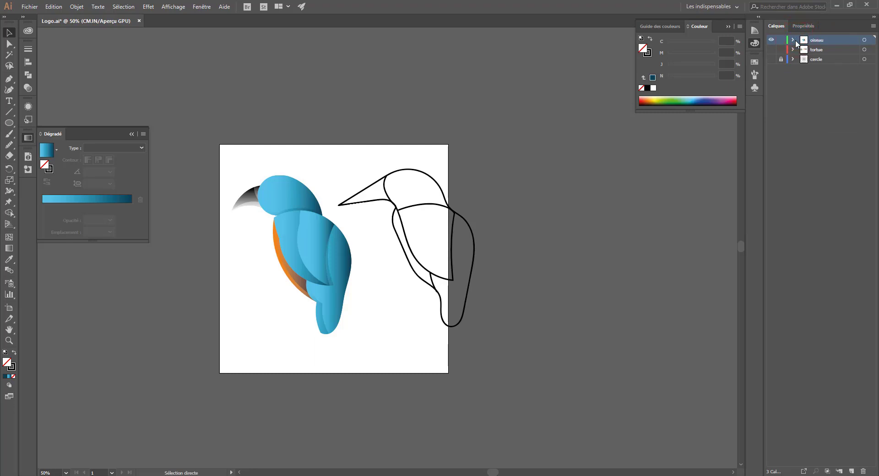
{"action": "key", "text": "ctrl+s"}
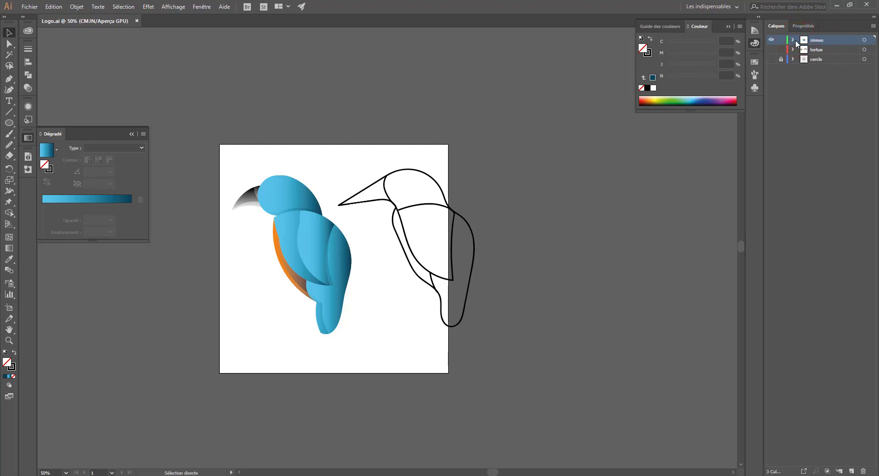